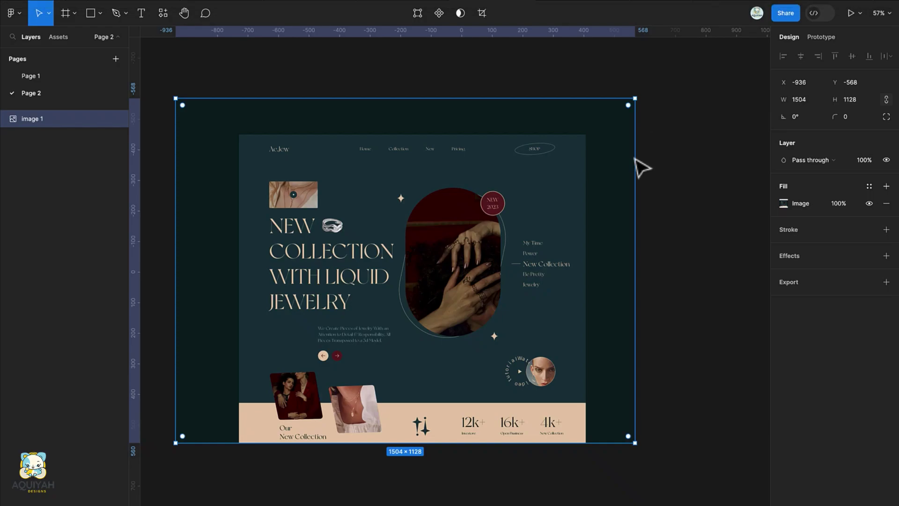
# Create a 1440 × 1024 Desktop frame on the empty canvas beside the reference image
pyautogui.click(679, 168)
pyautogui.click(495, 193)
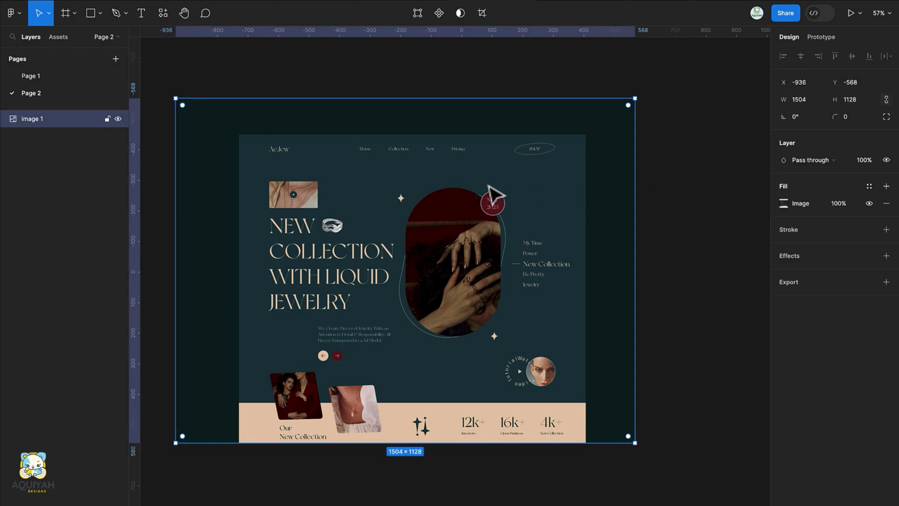
pyautogui.hscroll(2, 495, 193)
pyautogui.scroll(-1, 495, 192)
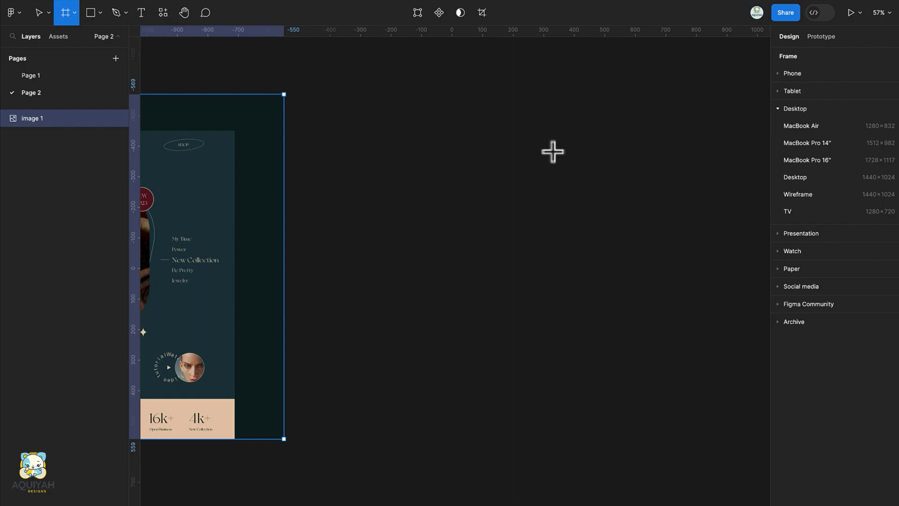
pyautogui.click(795, 176)
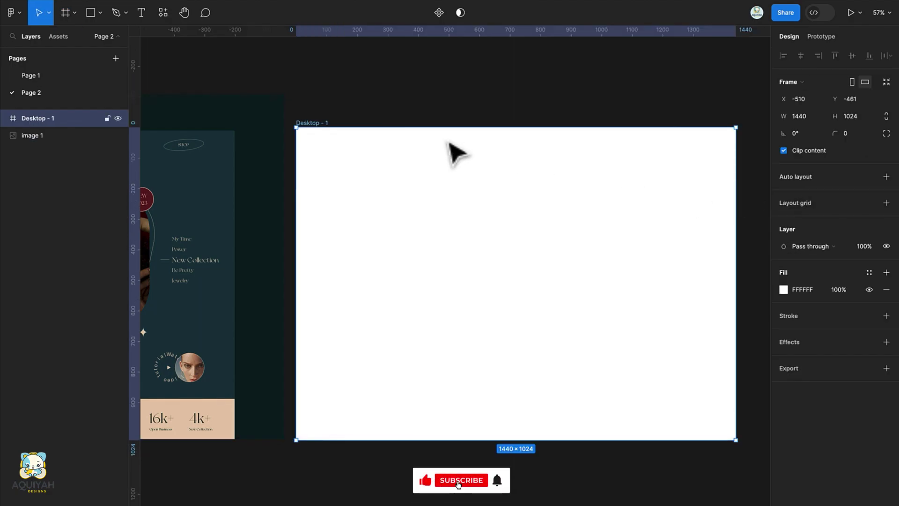
# Rename the new desktop frame as Landing
pyautogui.hscroll(-2, 374, 146)
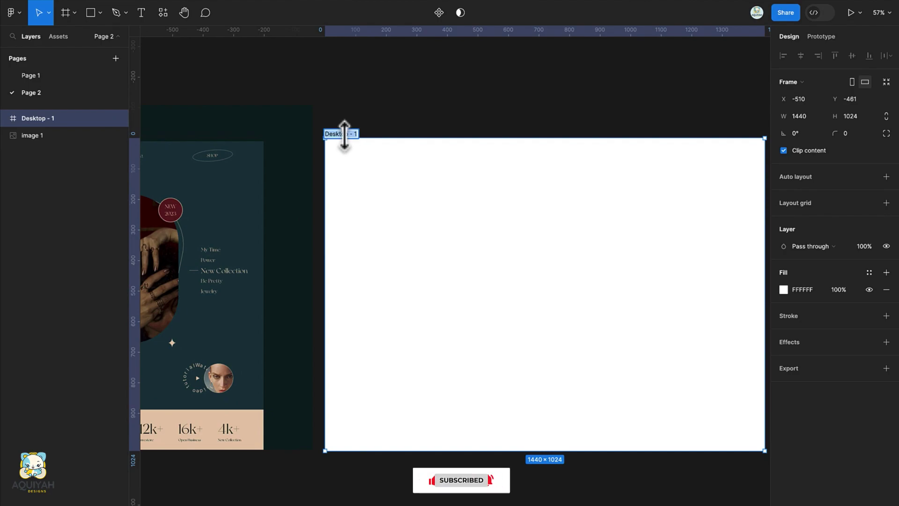
pyautogui.doubleClick(344, 134)
pyautogui.press('BackSpace')
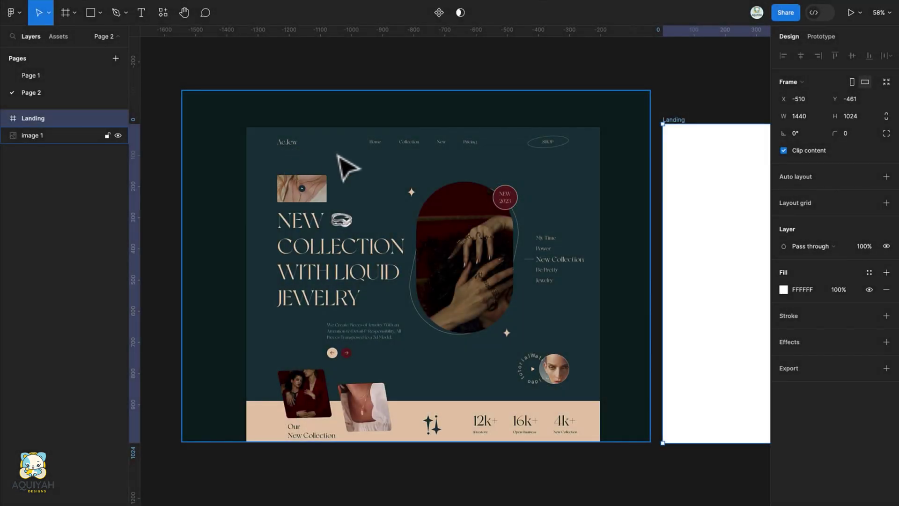
# Add a layout grid to the Landing frame and change its type to Columns
pyautogui.scroll(3, 330, 148)
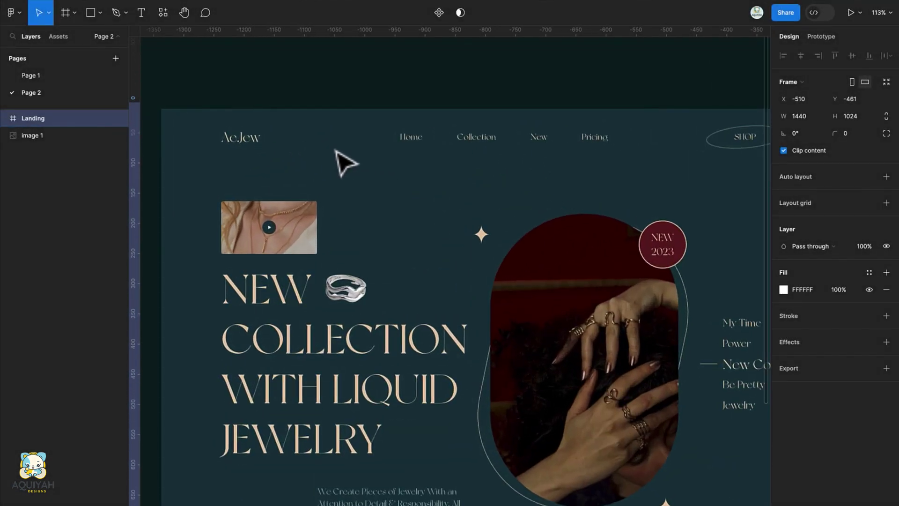
pyautogui.scroll(3, 702, 167)
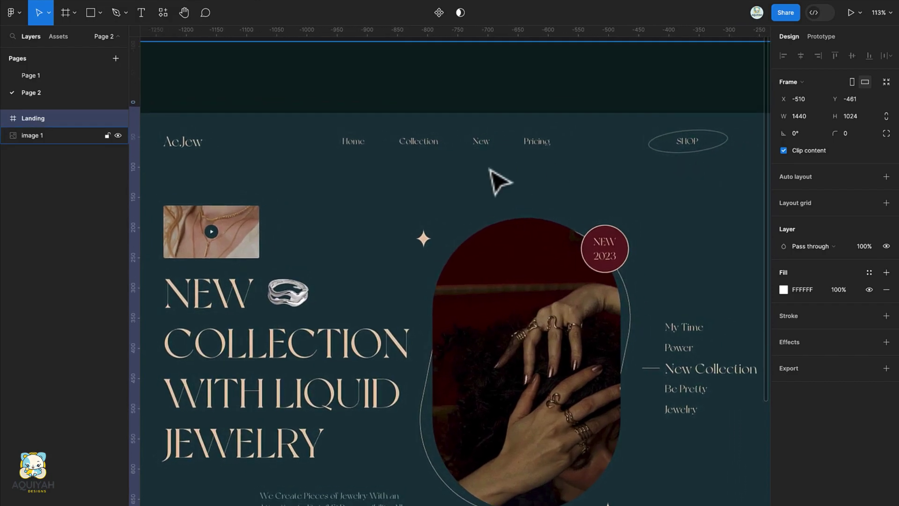
pyautogui.scroll(-3, 218, 183)
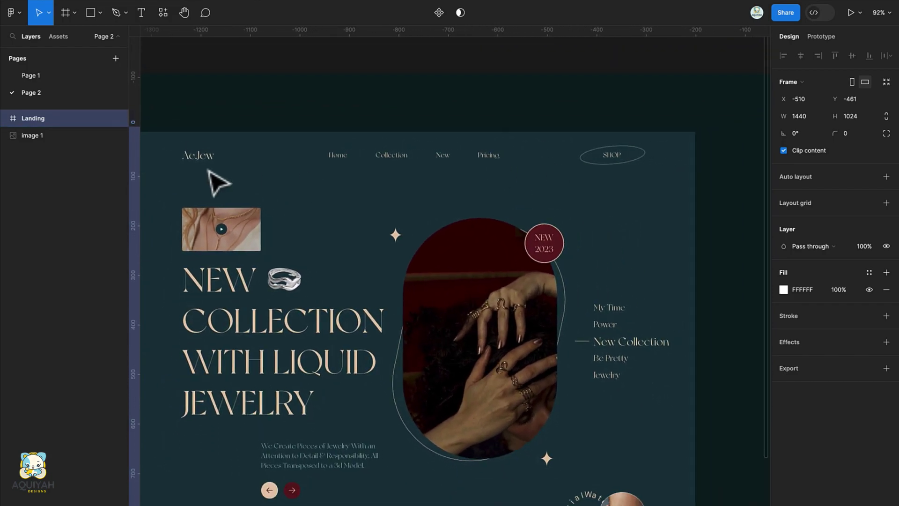
pyautogui.scroll(-2, 218, 183)
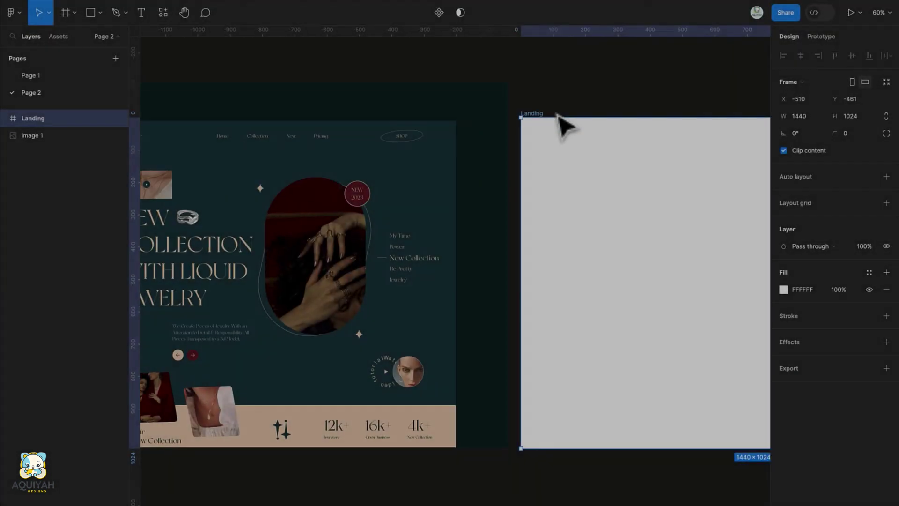
pyautogui.hscroll(5, 566, 126)
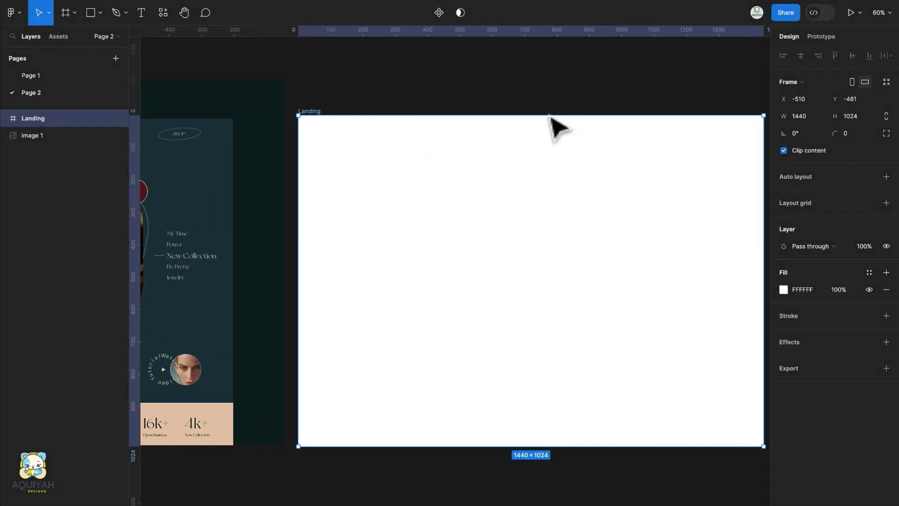
pyautogui.hscroll(3, 322, 126)
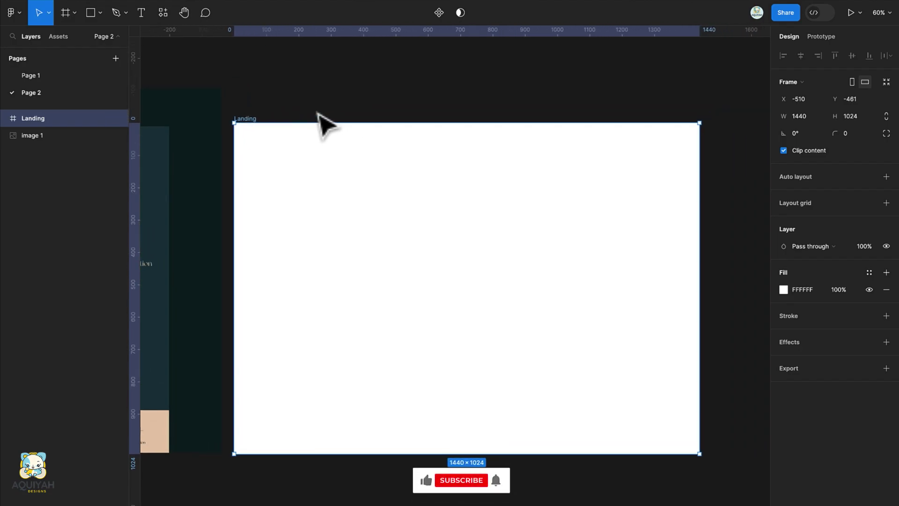
pyautogui.click(886, 202)
pyautogui.click(783, 219)
pyautogui.click(669, 222)
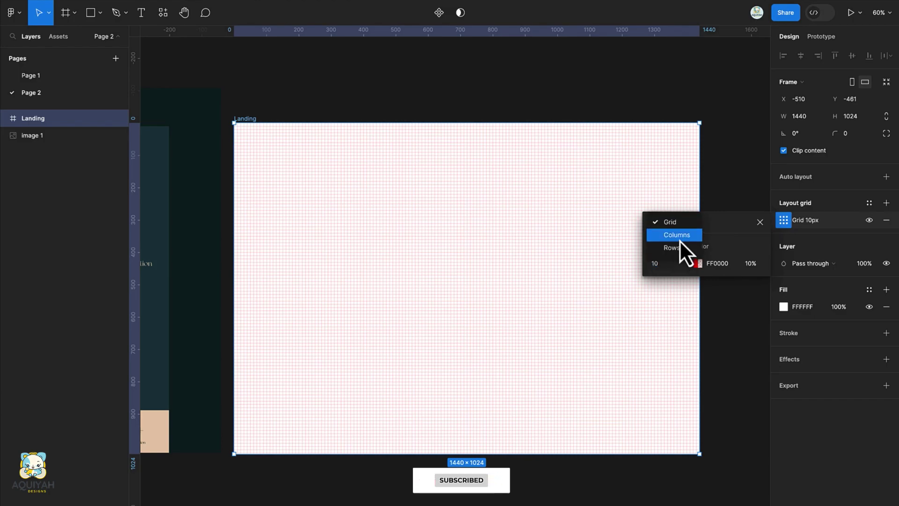
pyautogui.click(679, 238)
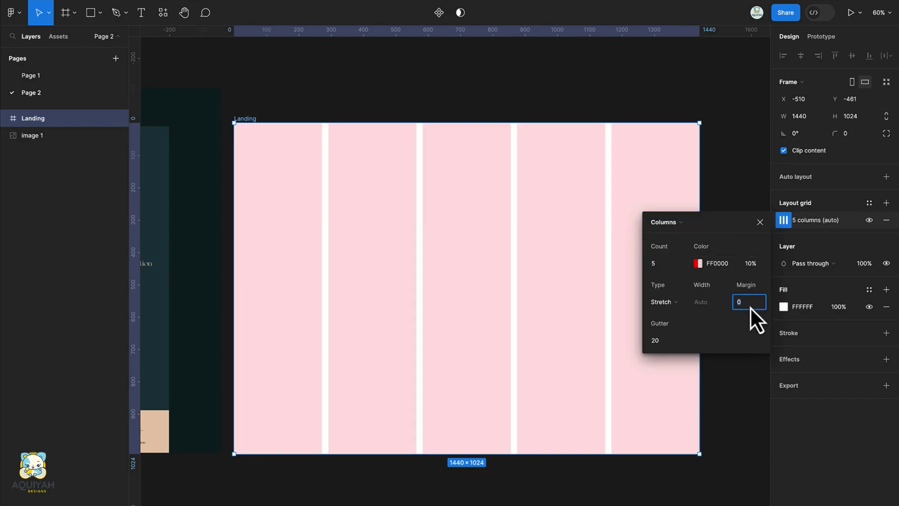
# Set the column grid's margin to 100 and its count to 12
pyautogui.write('100')
pyautogui.press('Return')
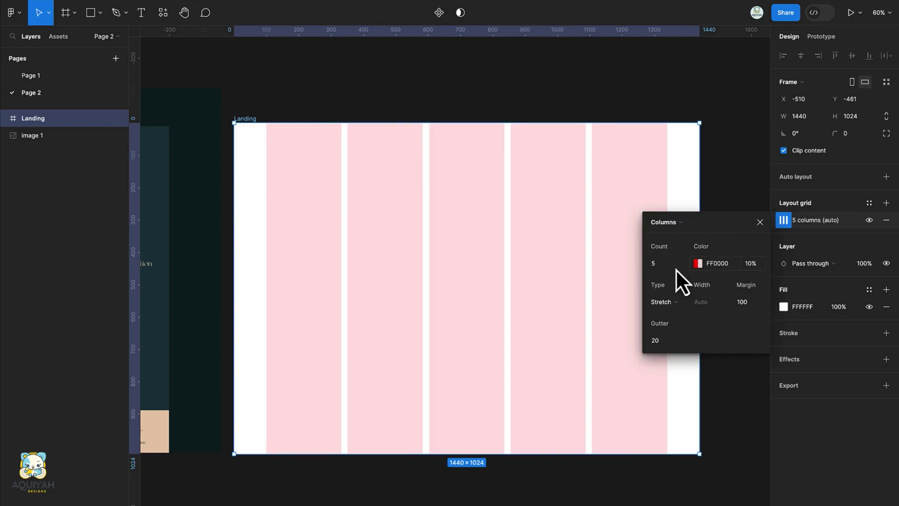
pyautogui.press('Return')
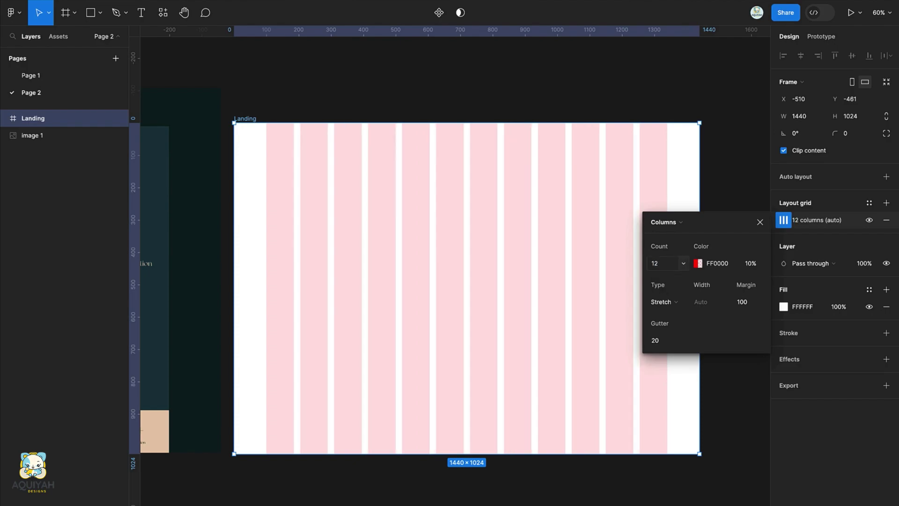
# Lower the column grid's color opacity to 5% on the Landing frame
pyautogui.click(698, 264)
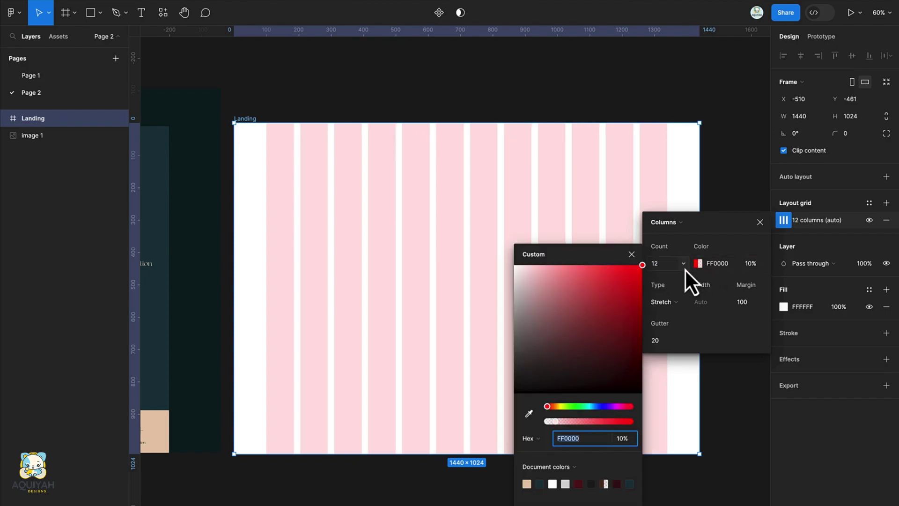
pyautogui.click(529, 346)
pyautogui.moveTo(530, 346); pyautogui.dragTo(704, 264)
pyautogui.write('5')
pyautogui.press('Return')
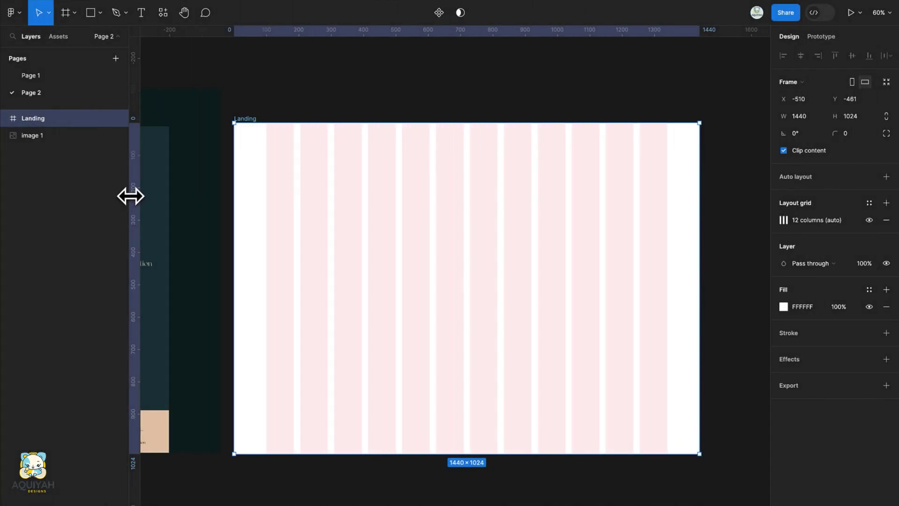
# Place vertical guides at the outer edges of the first and last grid columns, at about X 101 and 1341
pyautogui.moveTo(135, 192); pyautogui.dragTo(267, 206)
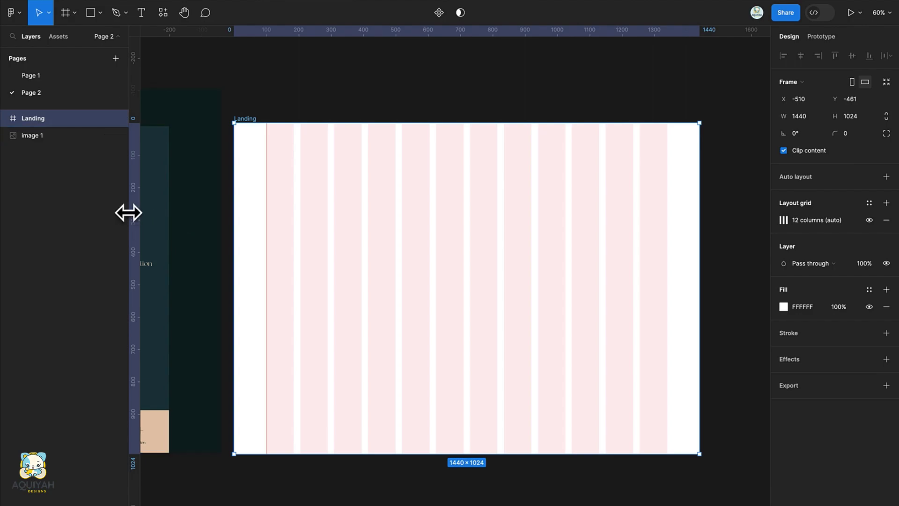
pyautogui.moveTo(136, 209); pyautogui.dragTo(668, 240)
pyautogui.scroll(5, 674, 225)
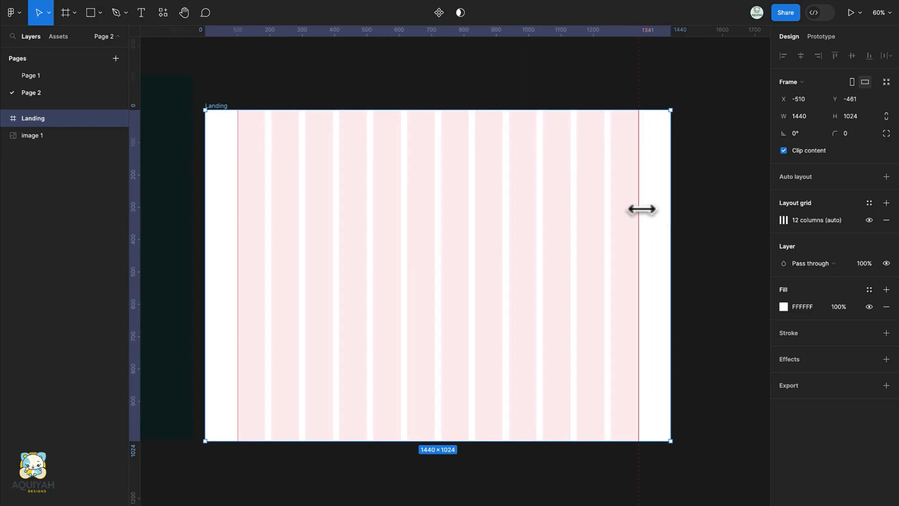
# Run the Logoipsum plugin with the Landing frame in view
pyautogui.scroll(6, 658, 209)
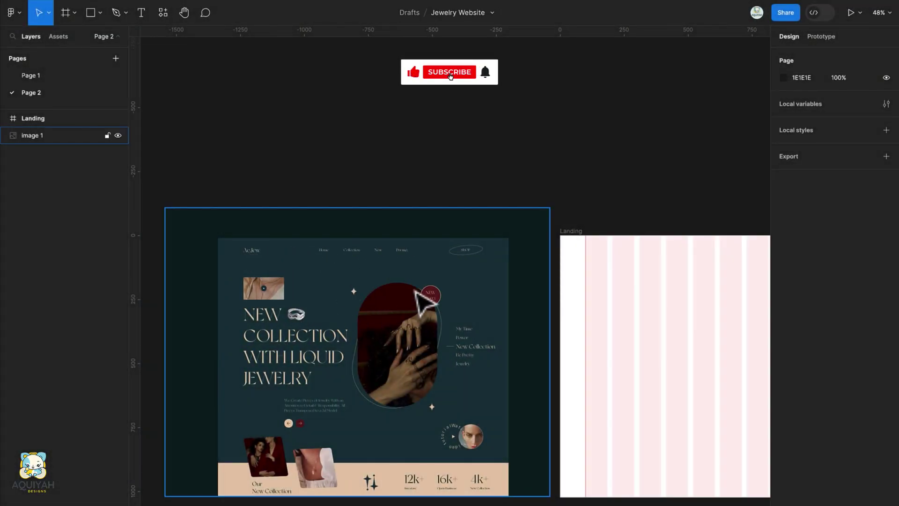
pyautogui.scroll(5, 415, 290)
pyautogui.press('Escape')
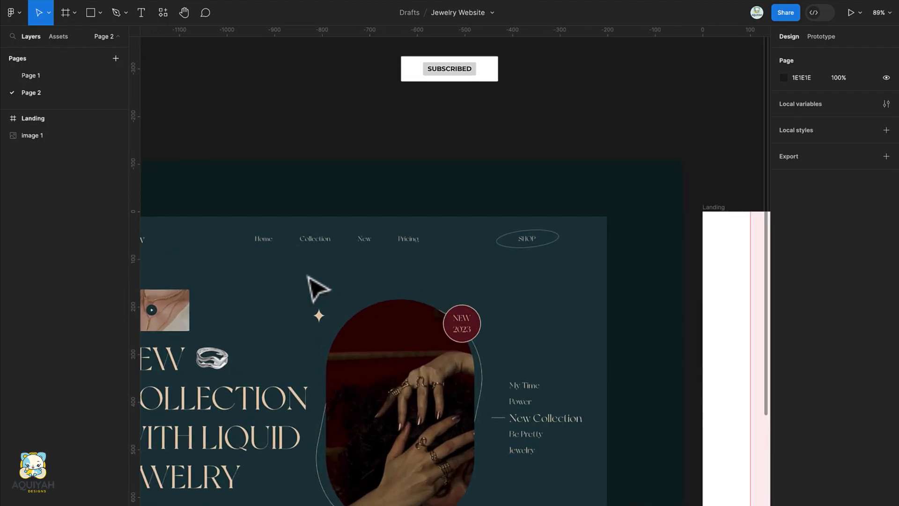
pyautogui.hscroll(10, 309, 278)
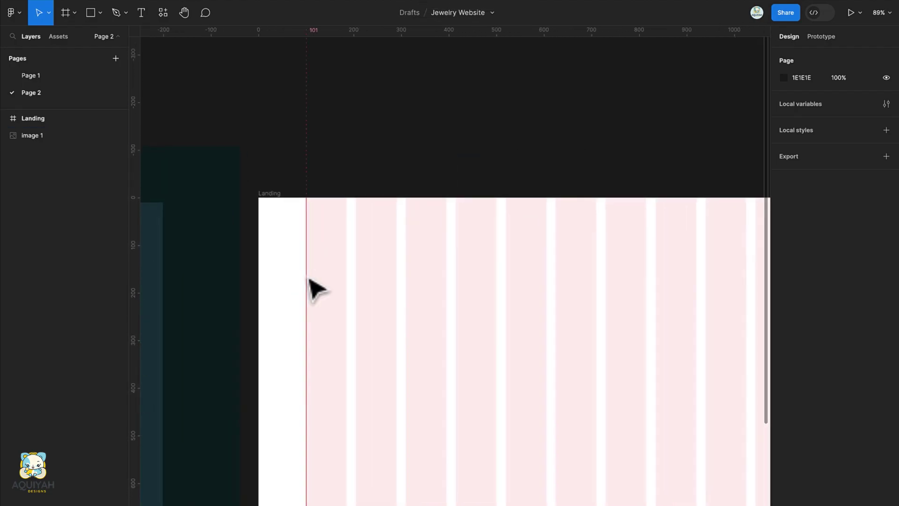
pyautogui.hscroll(3, 312, 283)
pyautogui.click(167, 20)
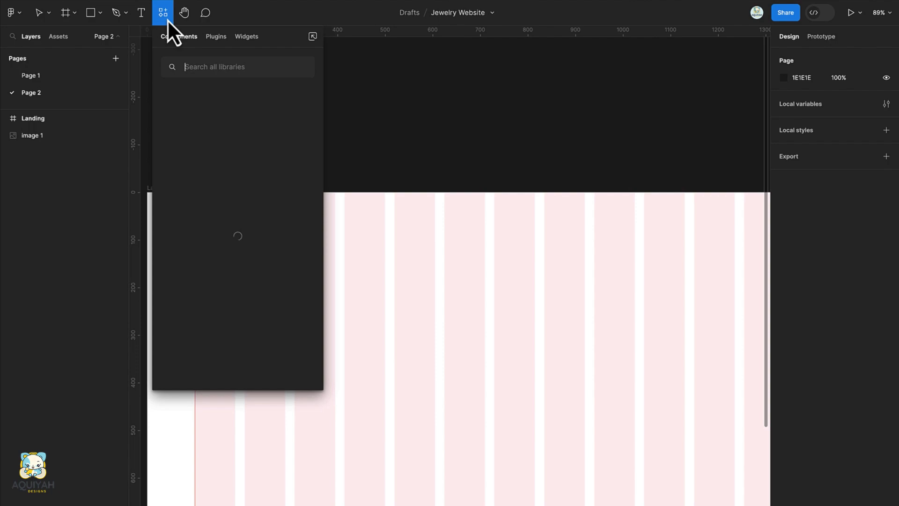
pyautogui.click(215, 37)
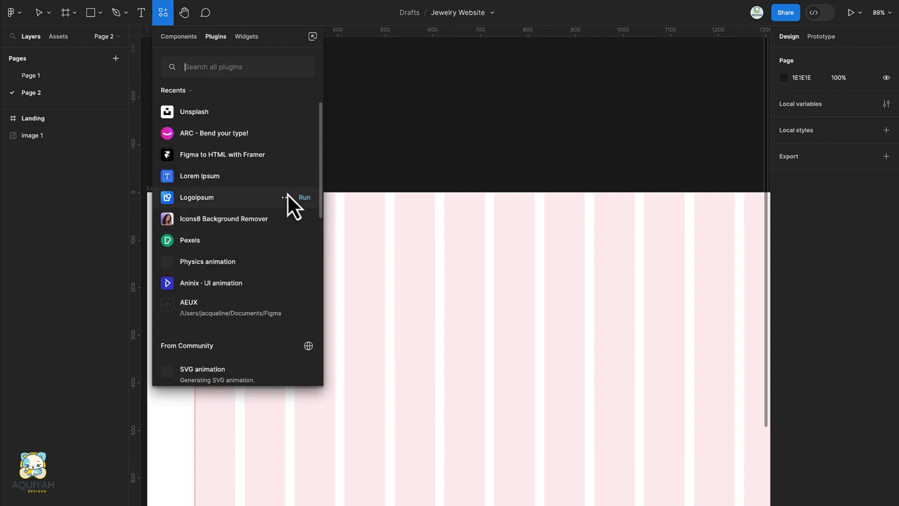
pyautogui.click(304, 197)
pyautogui.hscroll(-2, 321, 209)
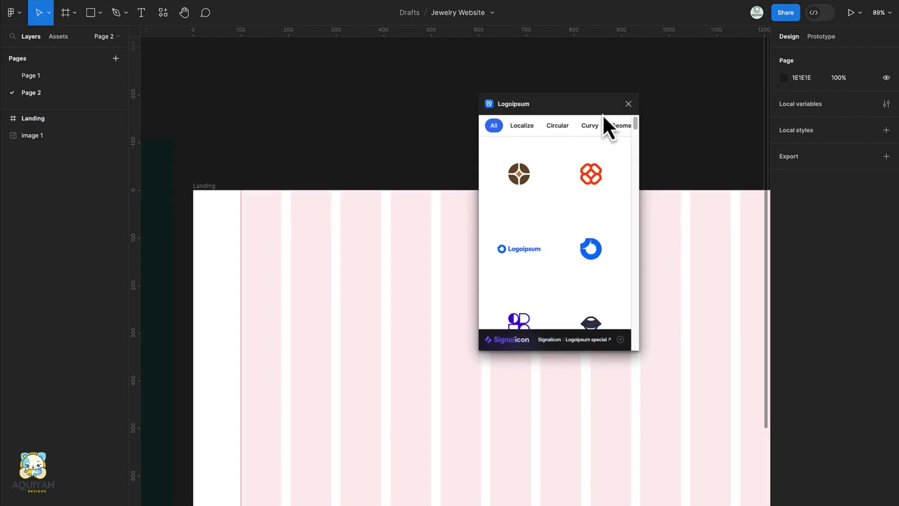
# Insert a hexagonal outline logo from Logoipsum at the Landing frame's upper-left corner, just inside the left guide
pyautogui.scroll(-5, 568, 243)
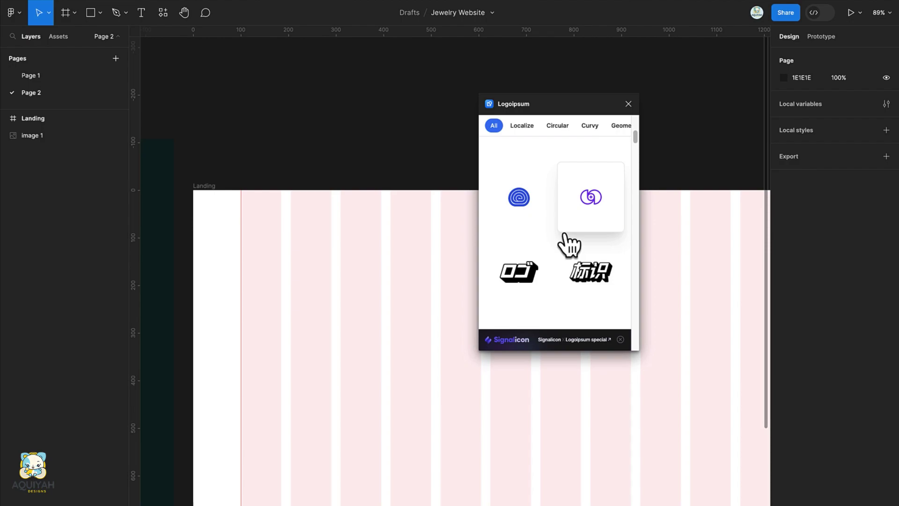
pyautogui.scroll(-6, 564, 236)
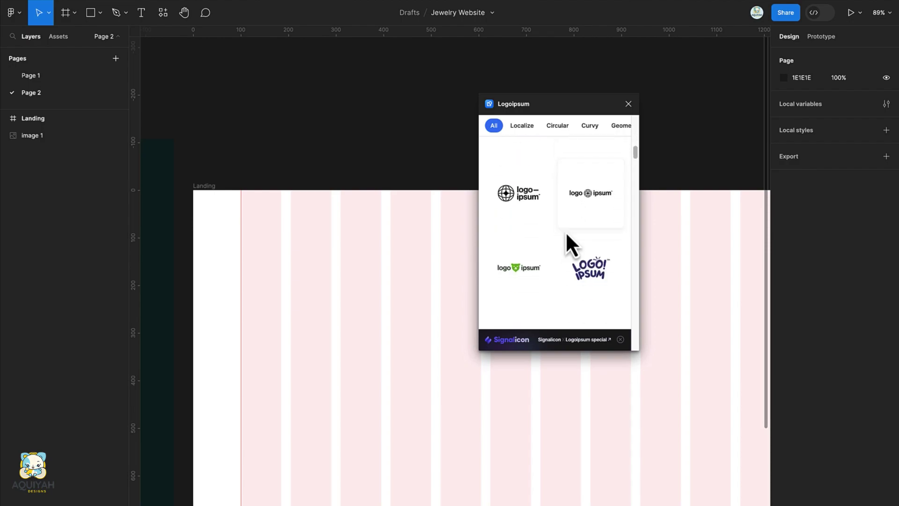
pyautogui.scroll(-5, 566, 231)
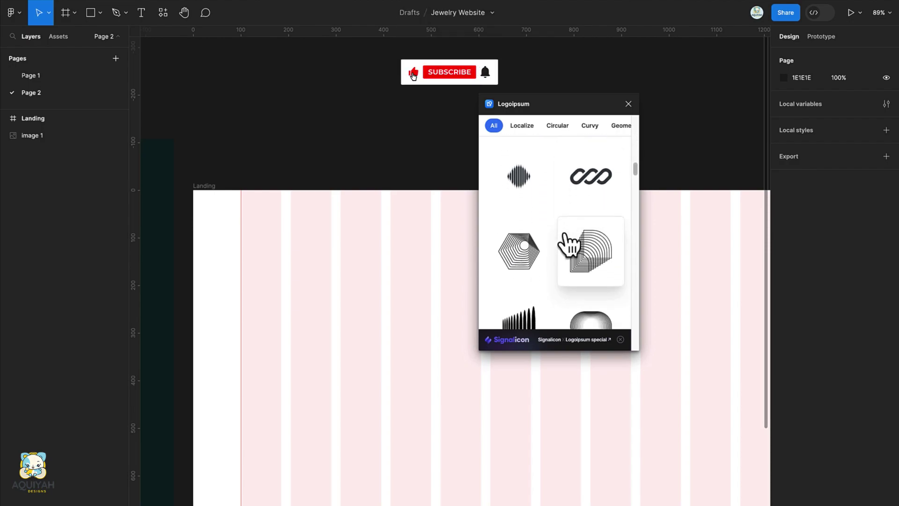
pyautogui.scroll(-5, 568, 243)
pyautogui.click(589, 309)
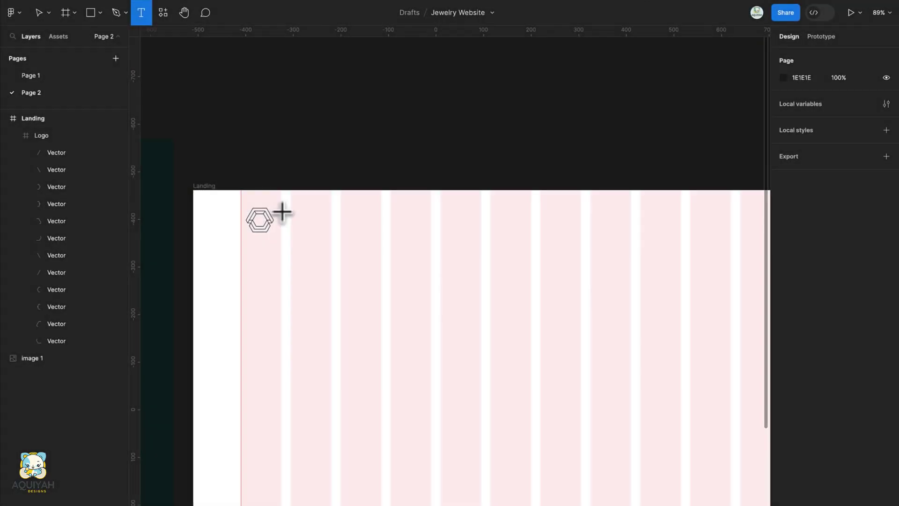
# Add the text JStore beside the hexagonal logo and wrap both in a horizontal auto layout with spacing 10
pyautogui.click(282, 213)
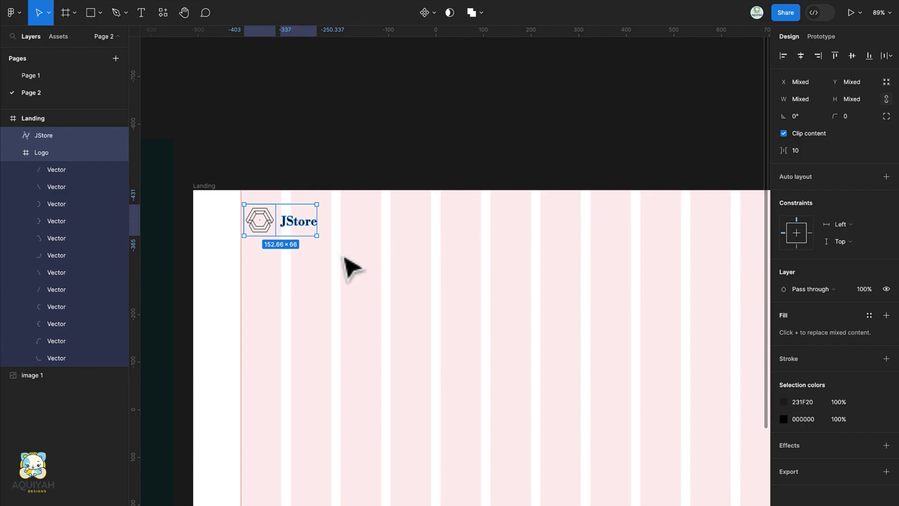
pyautogui.hotkey('shift', 'a')
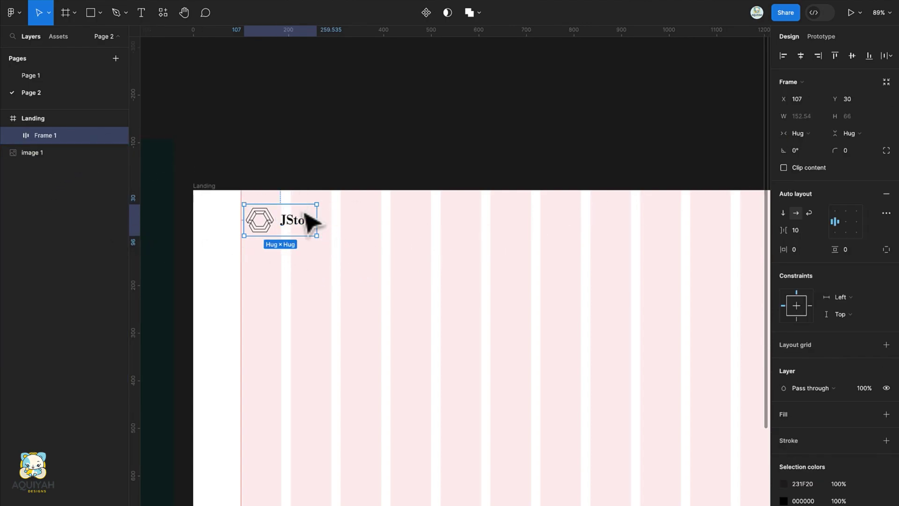
# Align the logo's auto layout frame with the left margin at X 100 and rename it Brand
pyautogui.doubleClick(38, 139)
pyautogui.write('Brand')
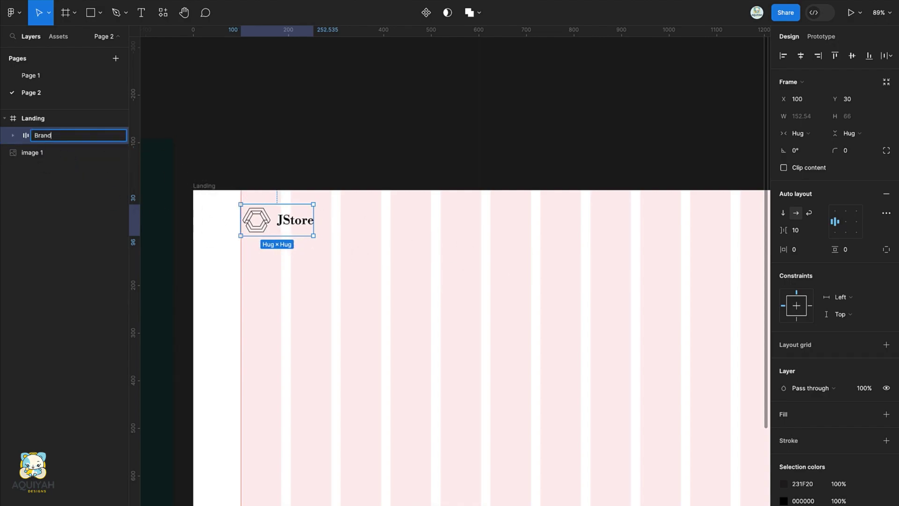
pyautogui.press('Return')
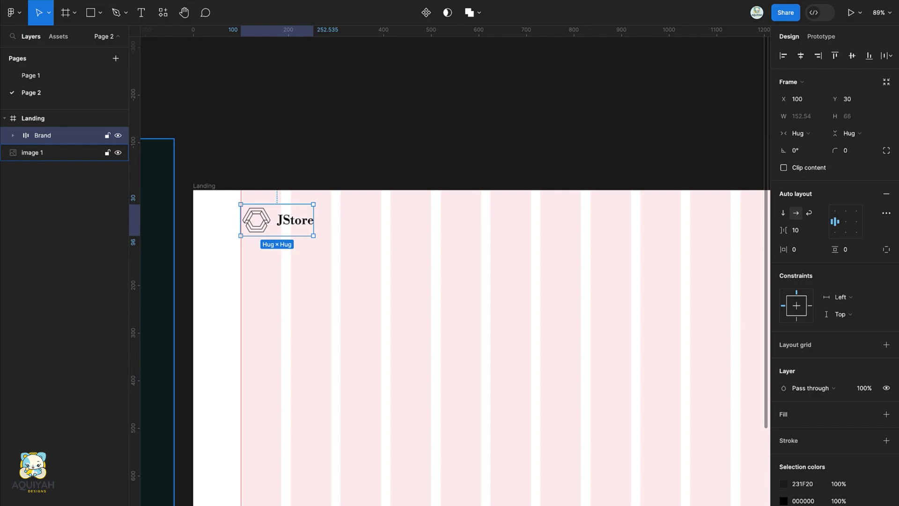
# Unite the hexagonal logo and the JStore text inside Brand and flatten them into a single vector layer named Logo
pyautogui.click(14, 137)
pyautogui.click(26, 153)
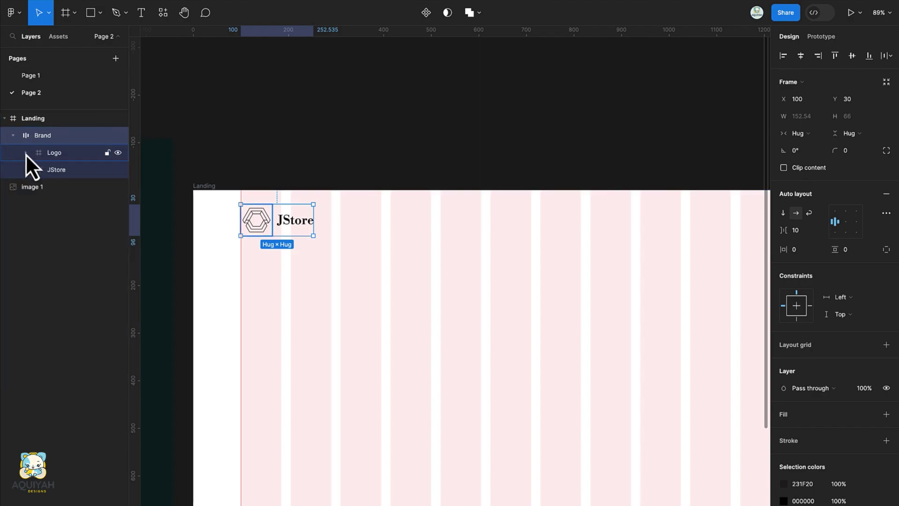
pyautogui.click(49, 154)
pyautogui.keyDown('shift'); pyautogui.click(53, 168); pyautogui.keyUp('shift')
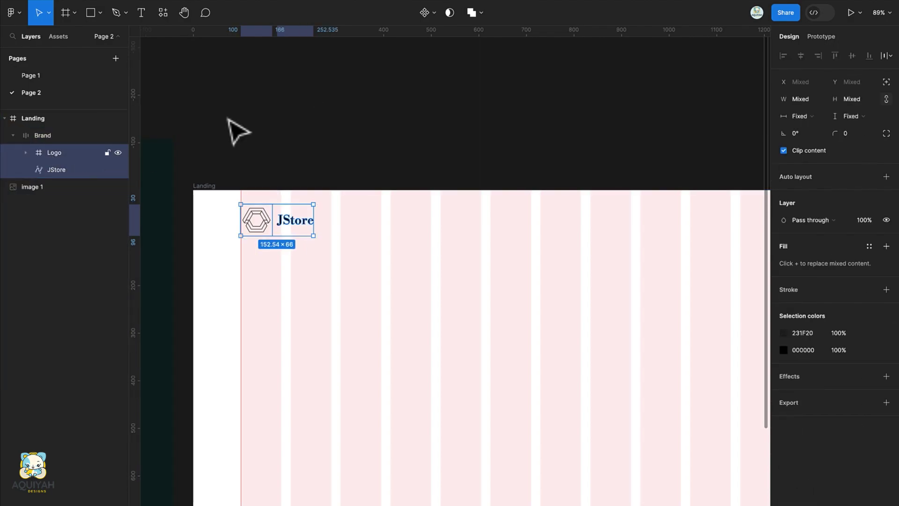
pyautogui.click(478, 14)
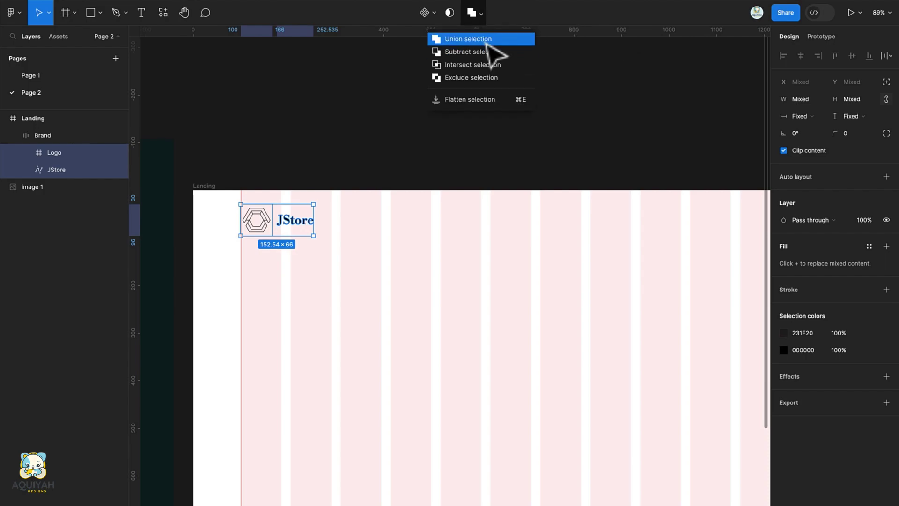
pyautogui.click(487, 38)
pyautogui.click(475, 14)
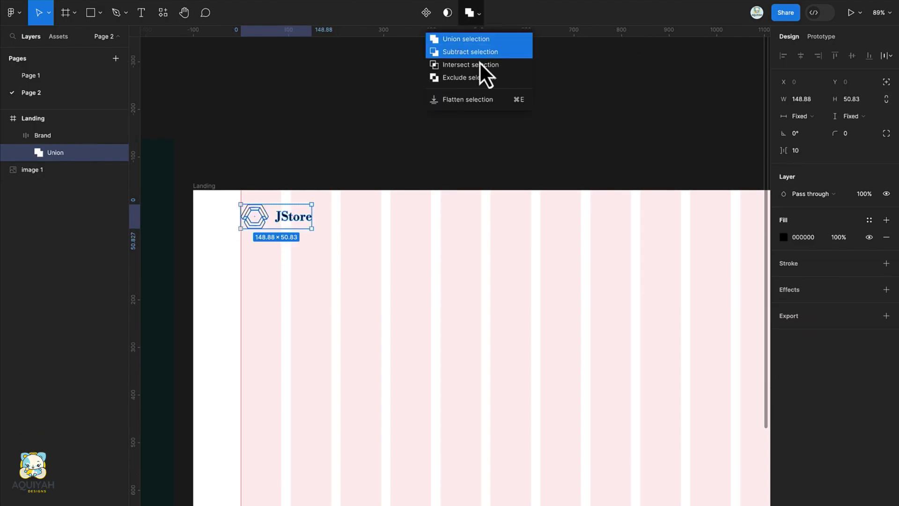
pyautogui.click(481, 104)
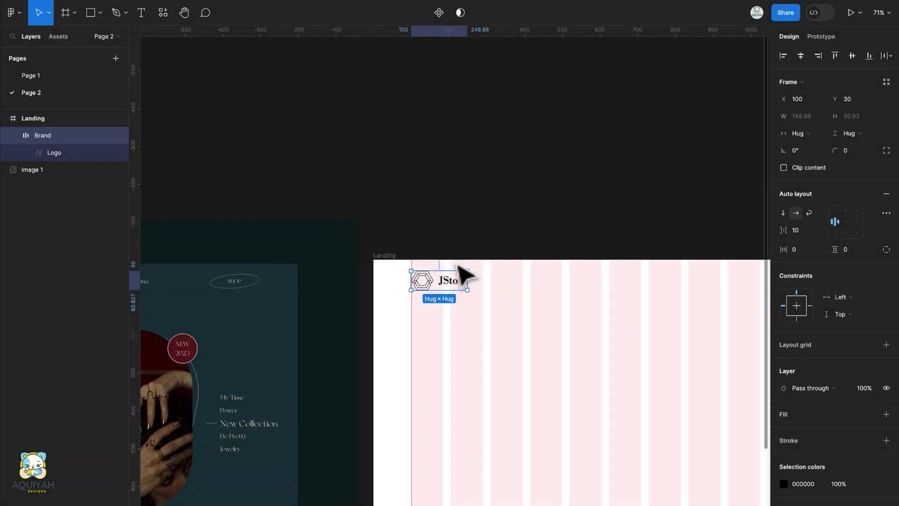
# Add the text Home in the Landing header, well right of the brand logo, with the font Libre Caslon Display
pyautogui.hscroll(-5, 463, 275)
pyautogui.hscroll(-1, 464, 275)
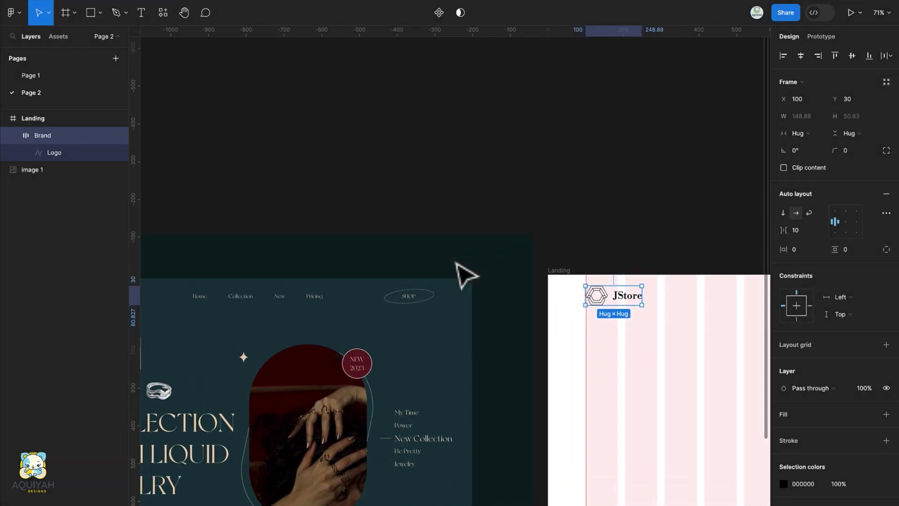
pyautogui.hscroll(10, 456, 264)
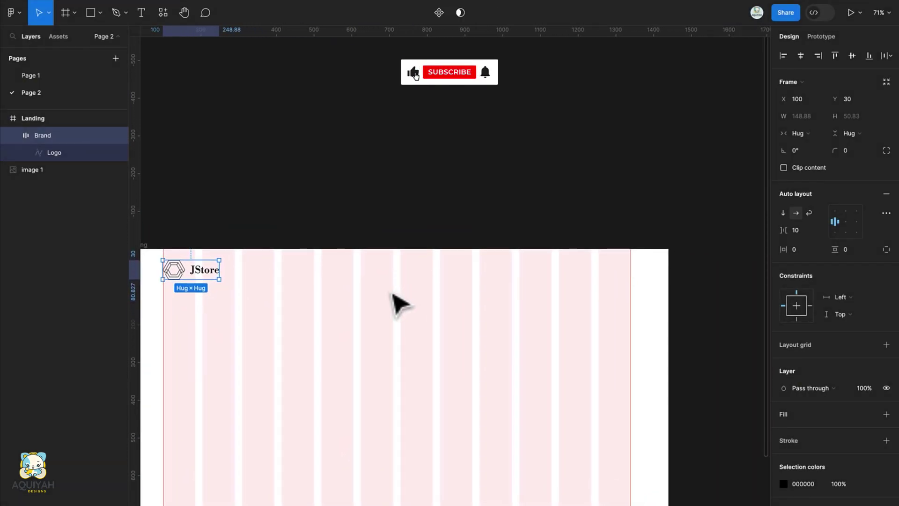
pyautogui.press('t')
pyautogui.click(345, 276)
pyautogui.write('Home')
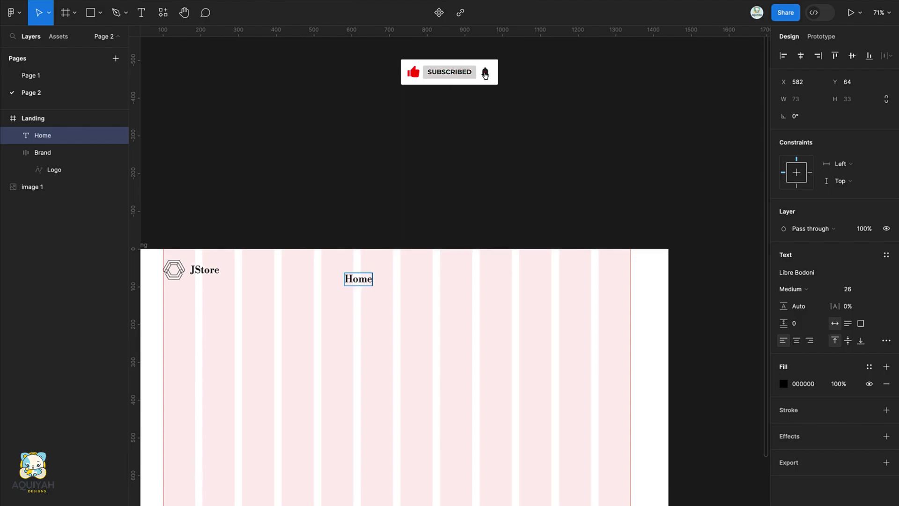
pyautogui.press('Escape')
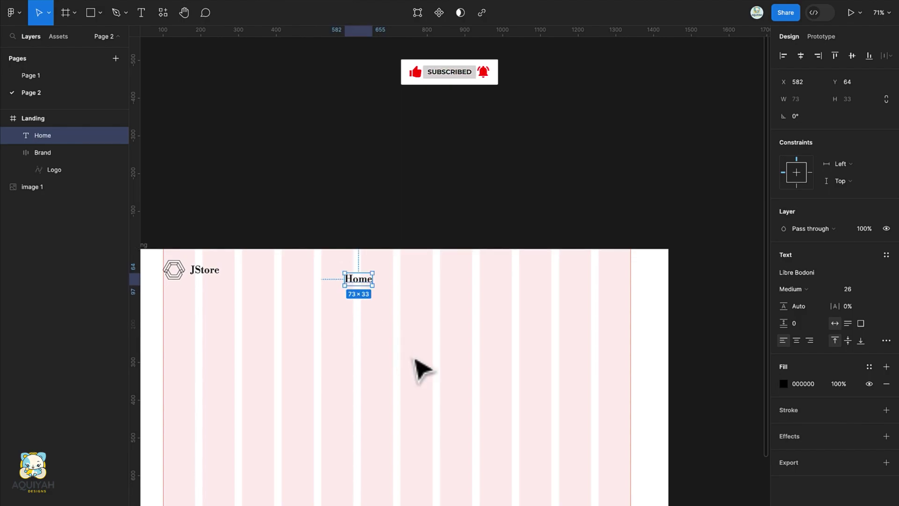
pyautogui.click(807, 276)
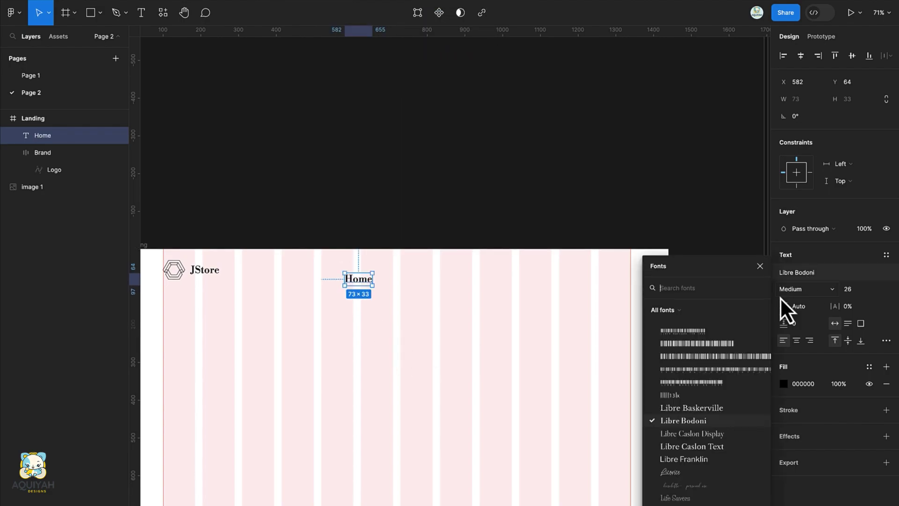
pyautogui.click(700, 435)
# Move Home level with the brand logo and place a copy reading Collection just to its right
pyautogui.moveTo(359, 285); pyautogui.dragTo(392, 275)
pyautogui.hotkey('ctrl', 'd')
pyautogui.doubleClick(392, 274)
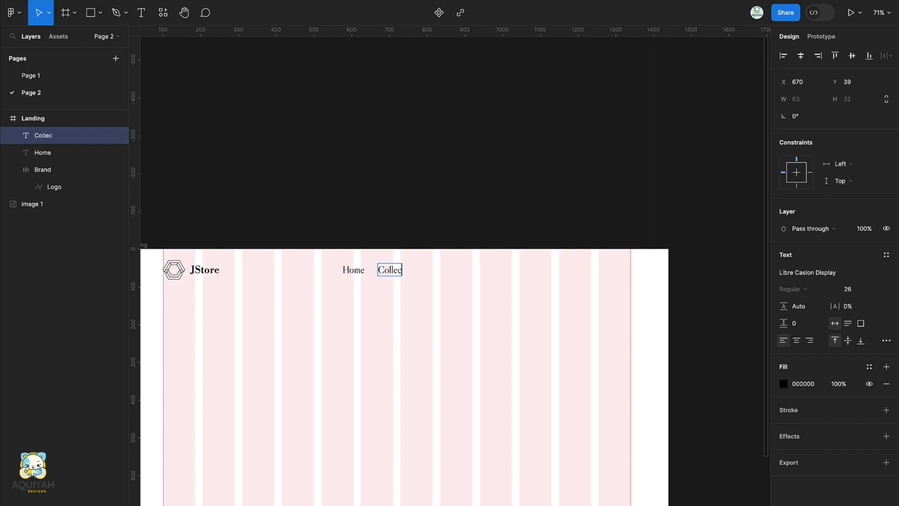
pyautogui.press('Escape')
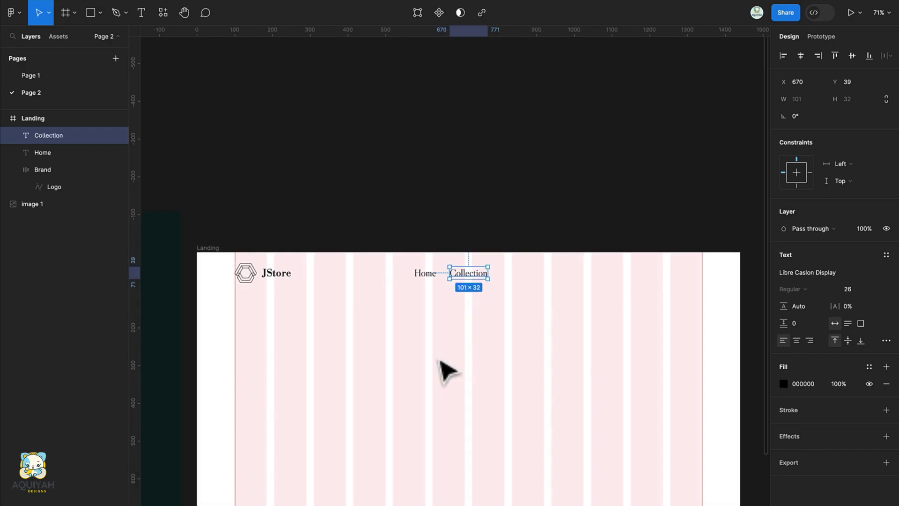
# Duplicate the Collection text, place the copy to its right at X 835 and change it to New
pyautogui.hscroll(-10, 441, 371)
pyautogui.hscroll(14, 442, 371)
pyautogui.hscroll(-5, 446, 370)
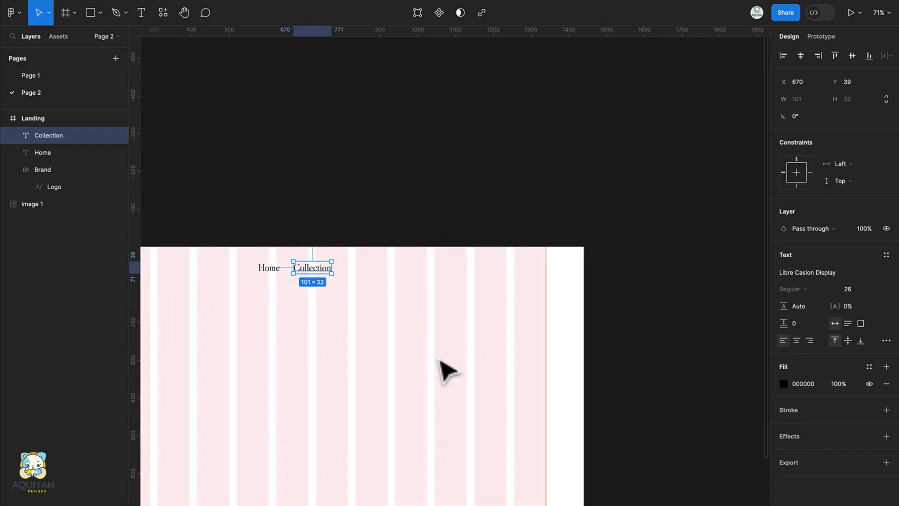
pyautogui.click(391, 321)
pyautogui.click(343, 276)
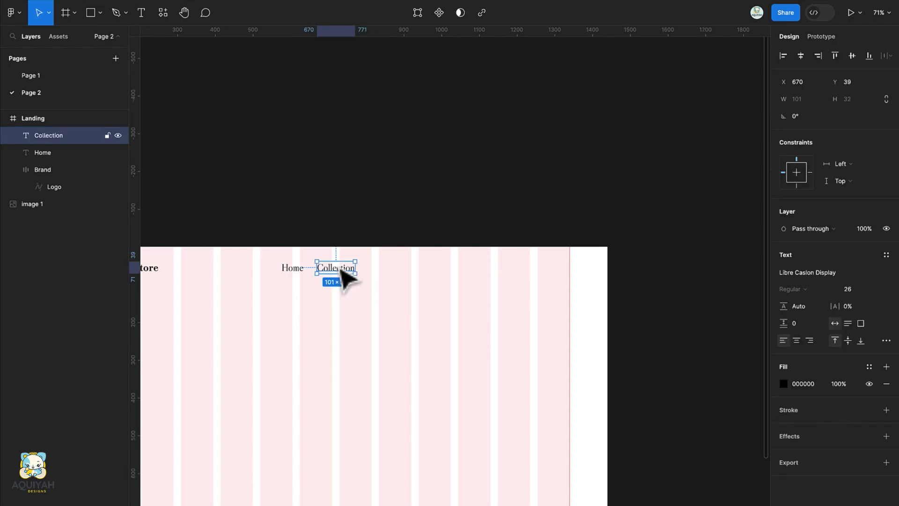
pyautogui.hotkey('ctrl', 'd')
pyautogui.moveTo(341, 273); pyautogui.dragTo(400, 277)
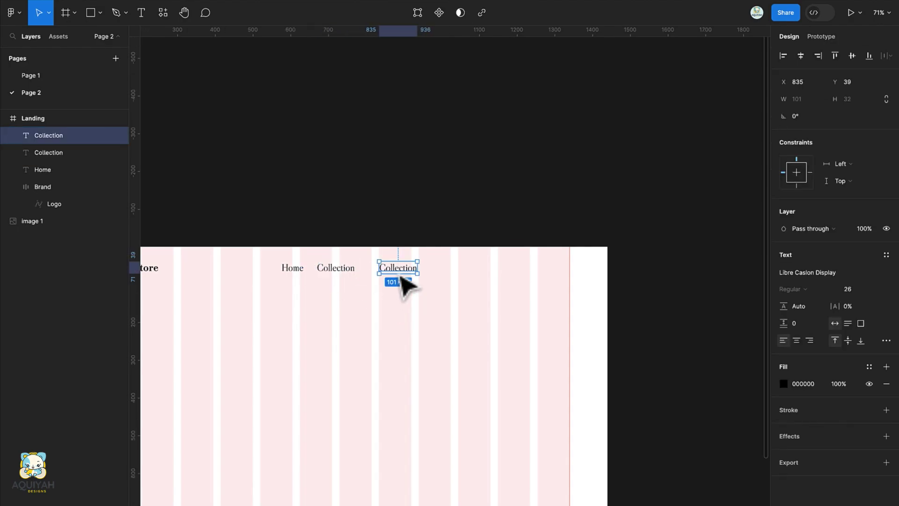
pyautogui.doubleClick(397, 267)
pyautogui.write('New')
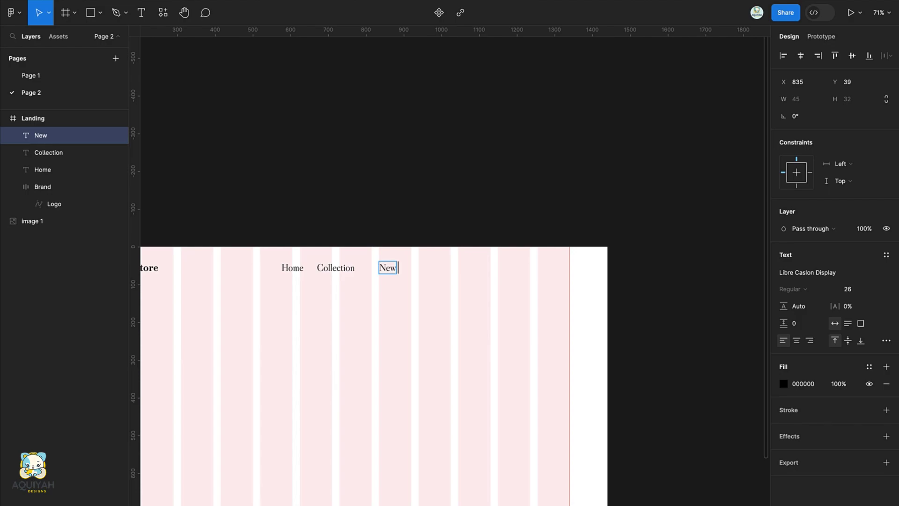
pyautogui.press('Escape')
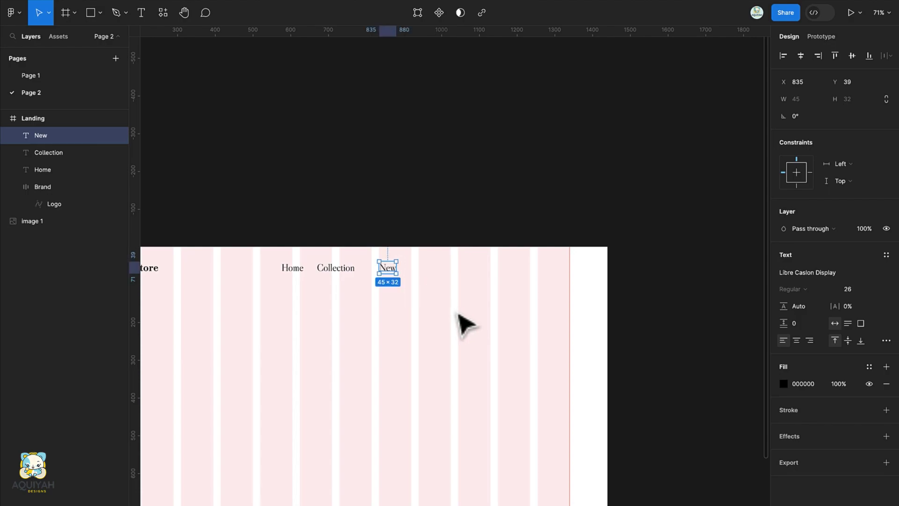
# Duplicate New to its right as Pricing and even out the spacing of the four menu texts with Tidy up
pyautogui.hotkey('ctrl', 'd')
pyautogui.moveTo(391, 270); pyautogui.dragTo(259, 255)
pyautogui.doubleClick(425, 268)
pyautogui.press('Escape')
pyautogui.click(881, 56)
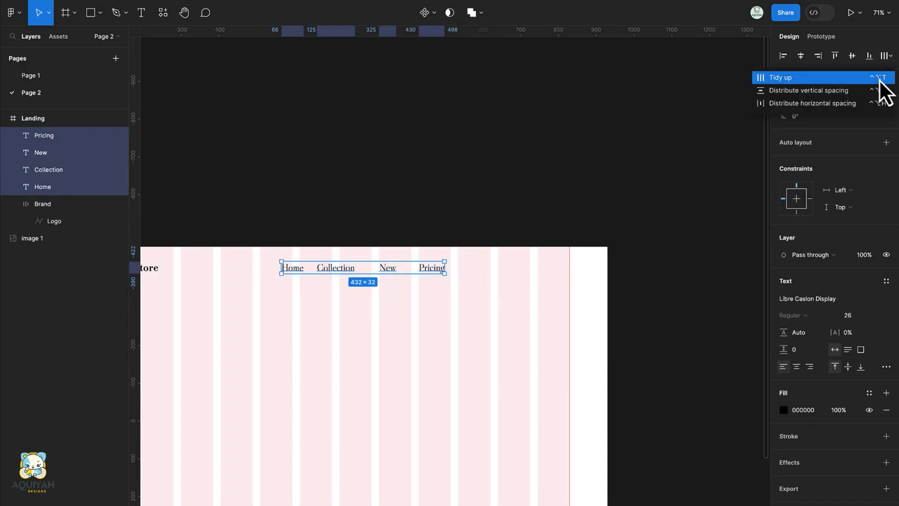
pyautogui.click(878, 81)
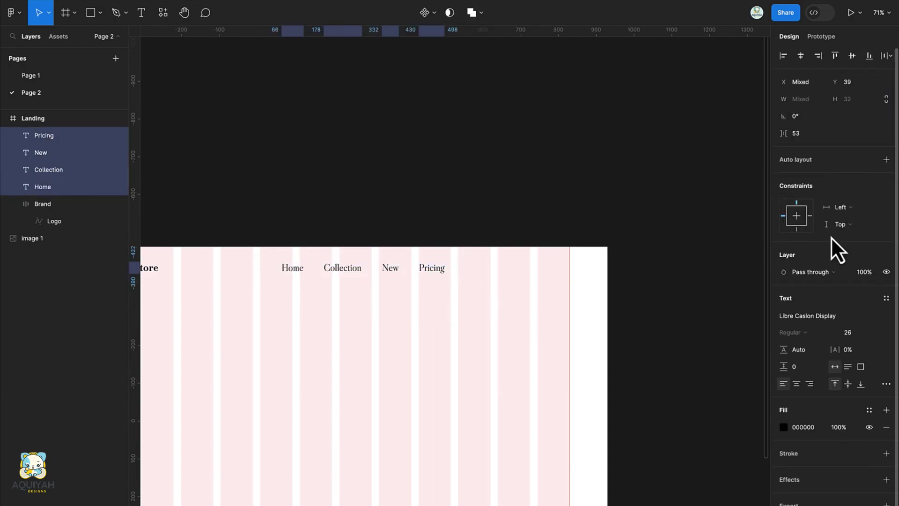
# Set the font of the four menu texts to Open Sans Regular at size 20
pyautogui.click(820, 318)
pyautogui.write('open')
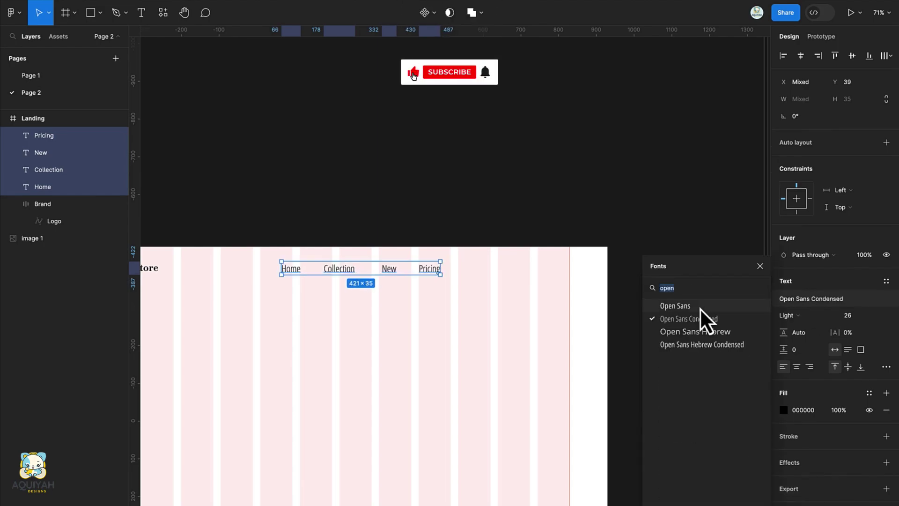
pyautogui.click(699, 309)
pyautogui.click(827, 315)
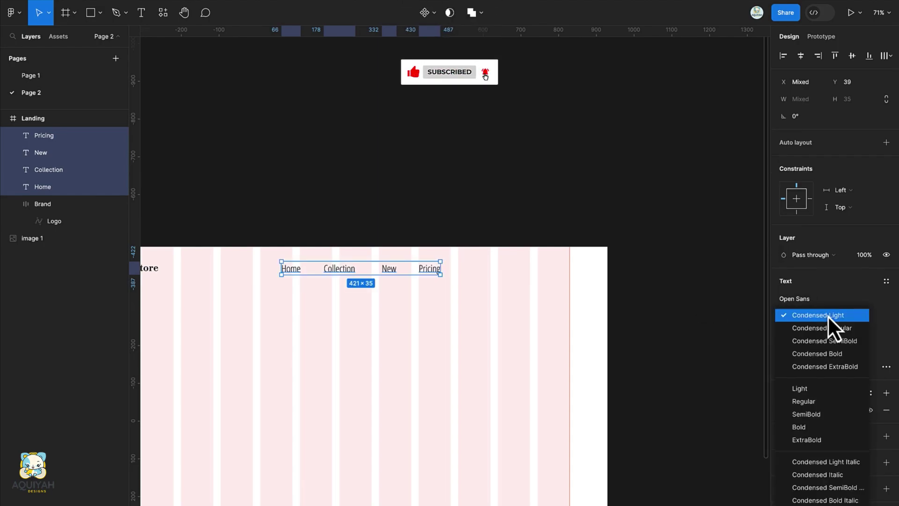
pyautogui.click(836, 403)
pyautogui.write('20')
pyautogui.press('Return')
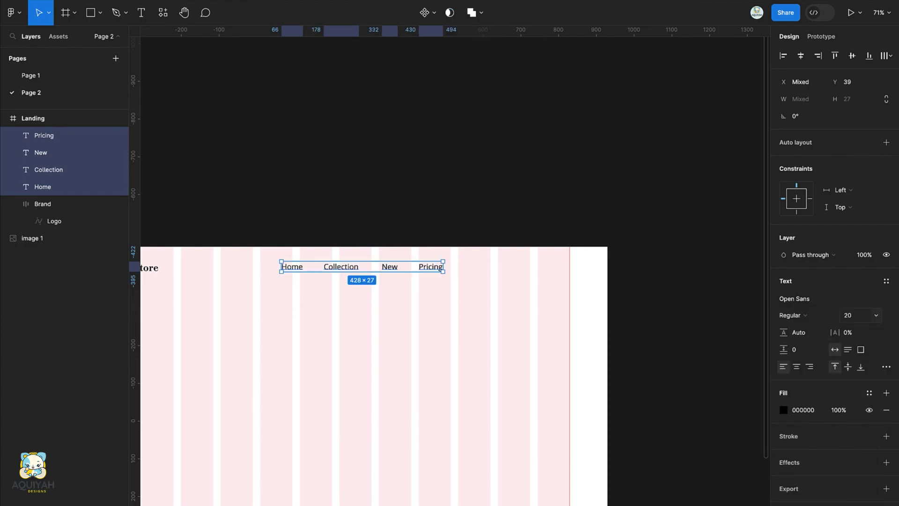
# Align the menu texts with the brand logo's vertical centre at Y 42 and wrap them in a horizontal auto layout named Menu
pyautogui.hscroll(-5, 361, 241)
pyautogui.moveTo(412, 272); pyautogui.dragTo(423, 277)
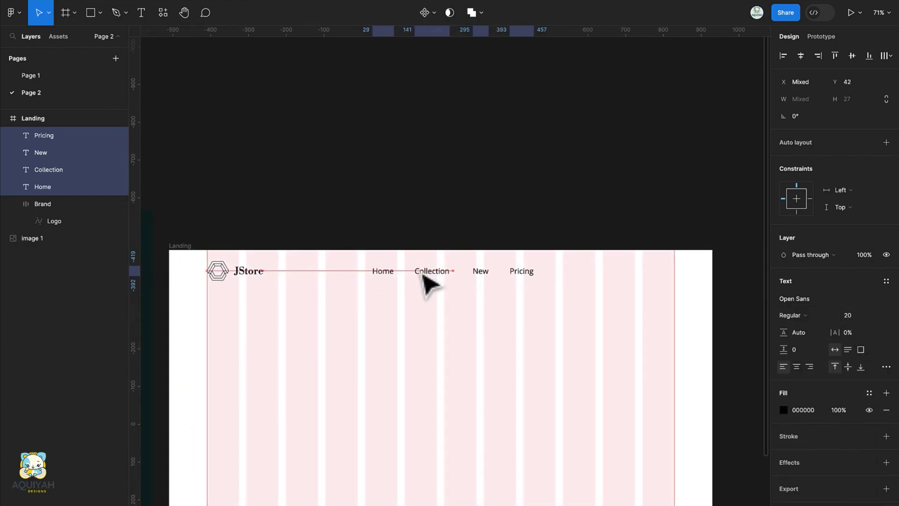
pyautogui.hotkey('shift', 'a')
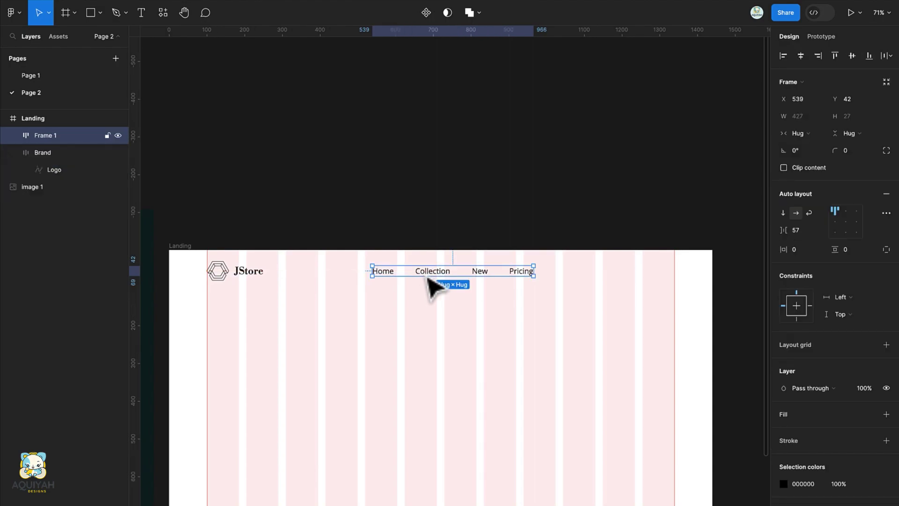
pyautogui.doubleClick(37, 140)
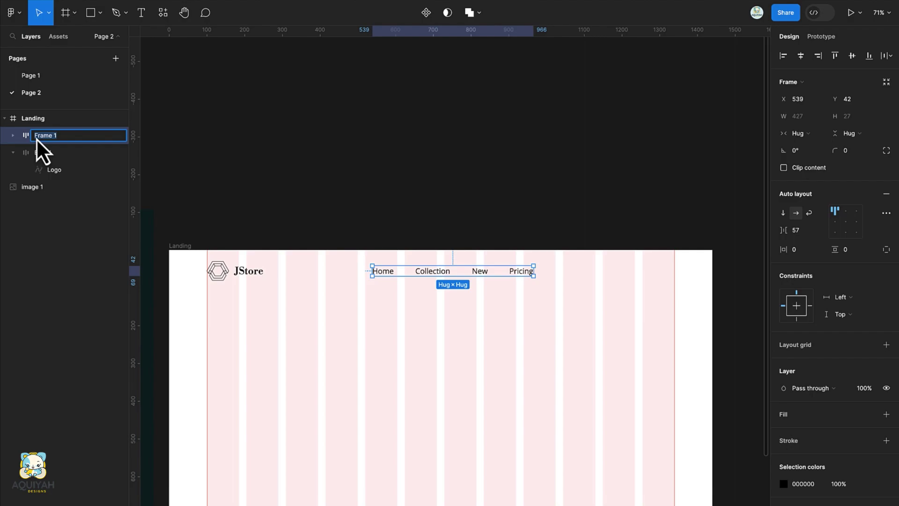
pyautogui.press('Return')
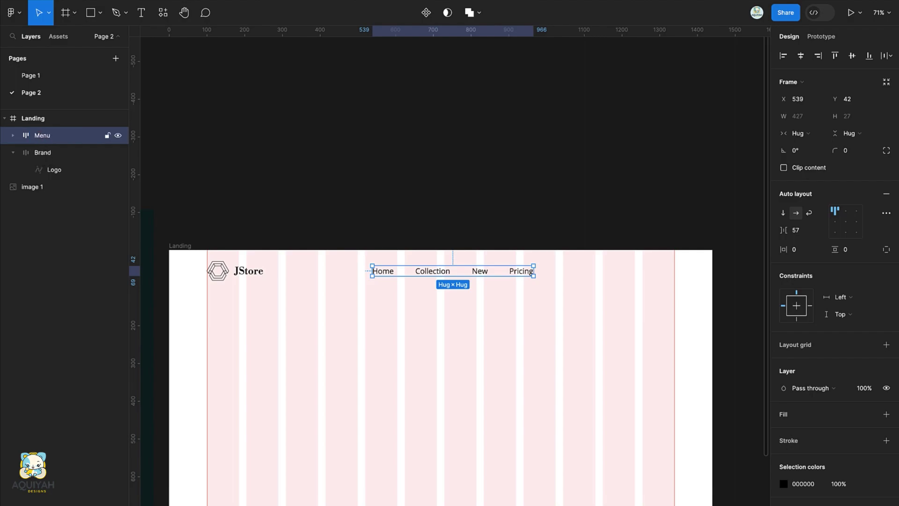
# Draw an unfilled ellipse about 125 × 41 with a 1 px black inside stroke right of the menu and tilt it about 12°
pyautogui.hscroll(-2, 505, 276)
pyautogui.hscroll(-10, 505, 276)
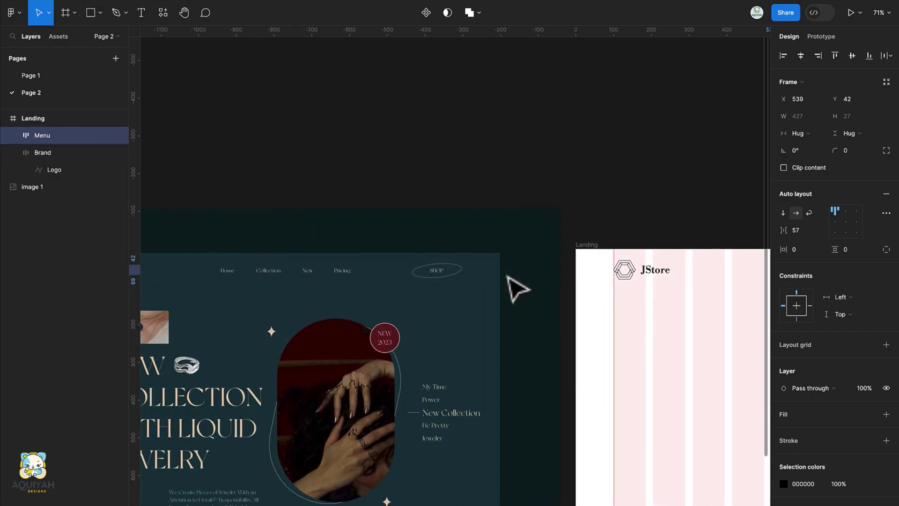
pyautogui.hscroll(15, 351, 283)
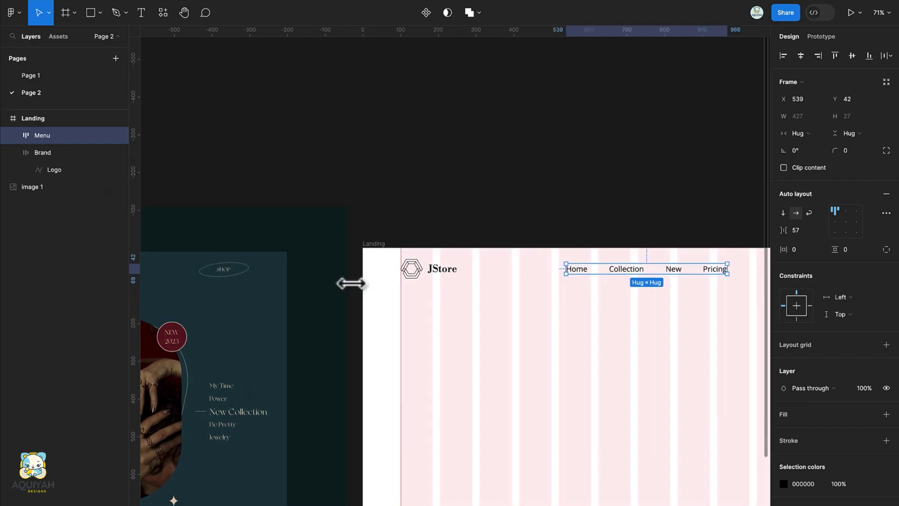
pyautogui.press('o')
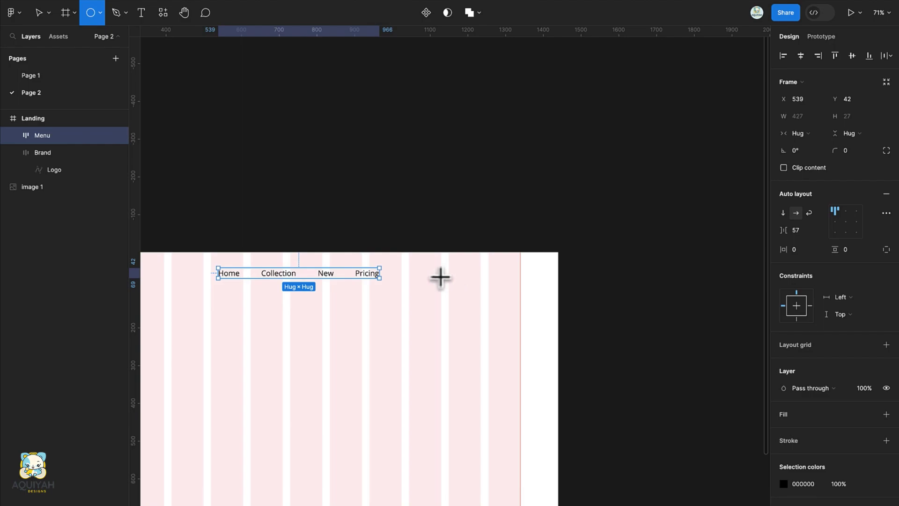
pyautogui.moveTo(441, 274); pyautogui.dragTo(490, 292)
pyautogui.click(885, 298)
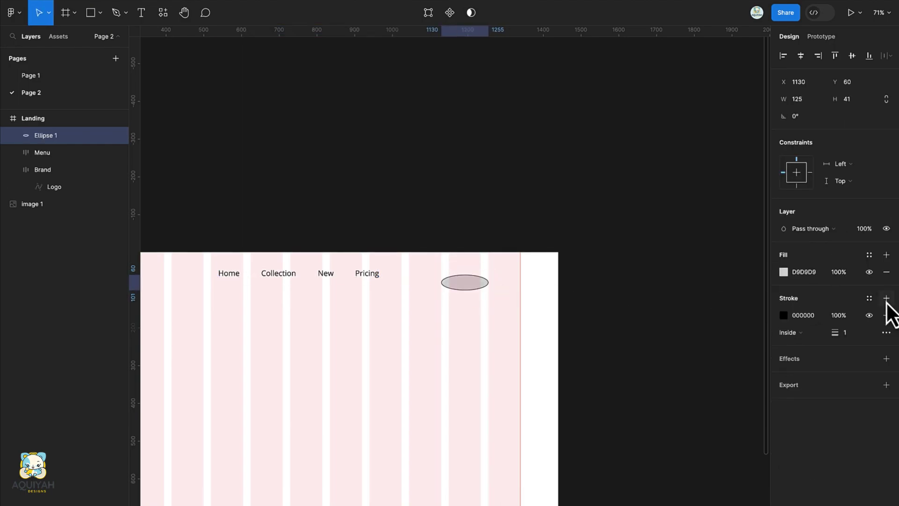
pyautogui.click(885, 271)
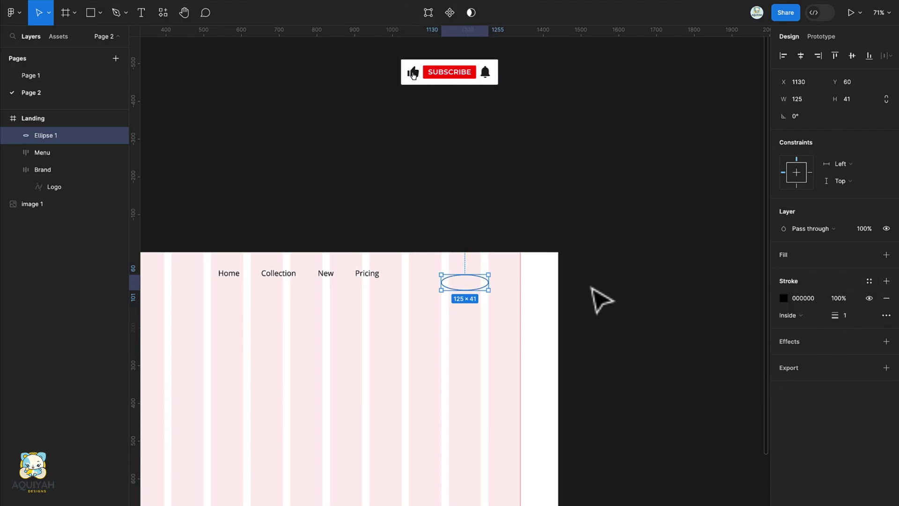
pyautogui.moveTo(488, 290); pyautogui.dragTo(496, 294)
pyautogui.hotkey('ctrl', 'z')
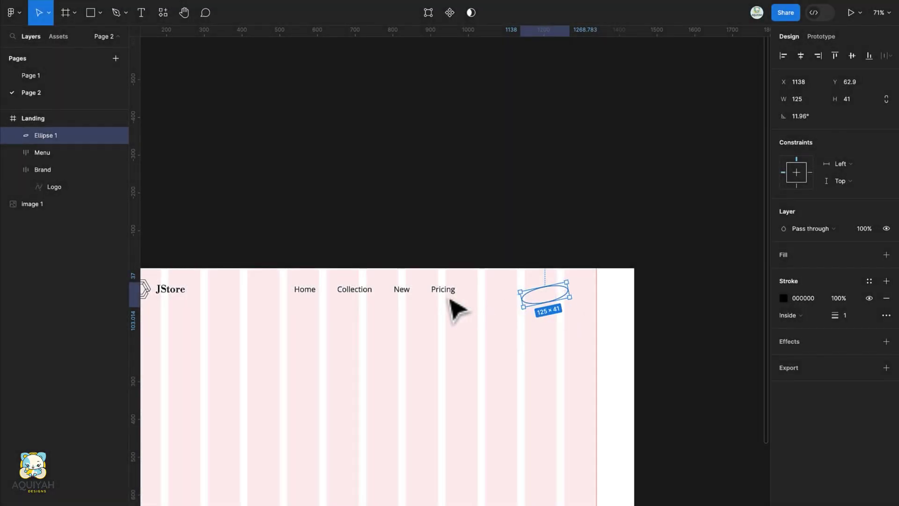
# Copy the Pricing text out of Menu onto the tilted ellipse and change the copy to Shop
pyautogui.click(444, 297)
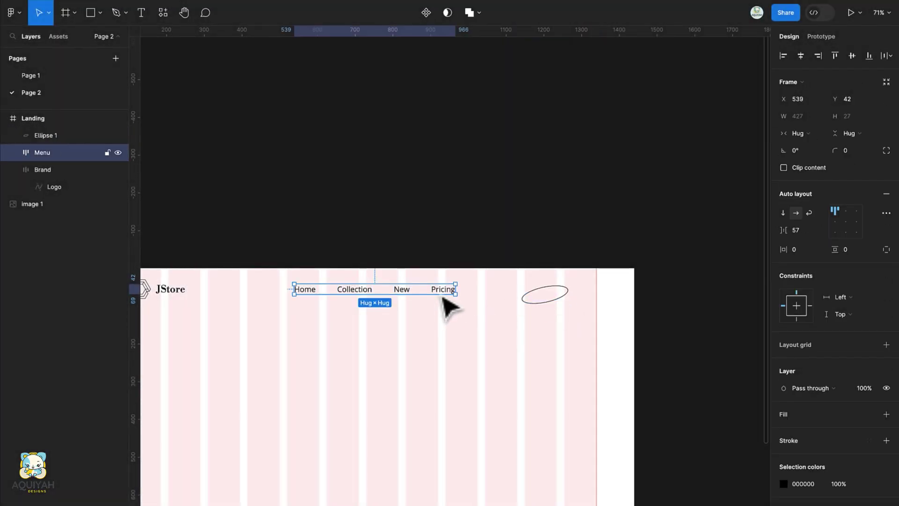
pyautogui.click(445, 296)
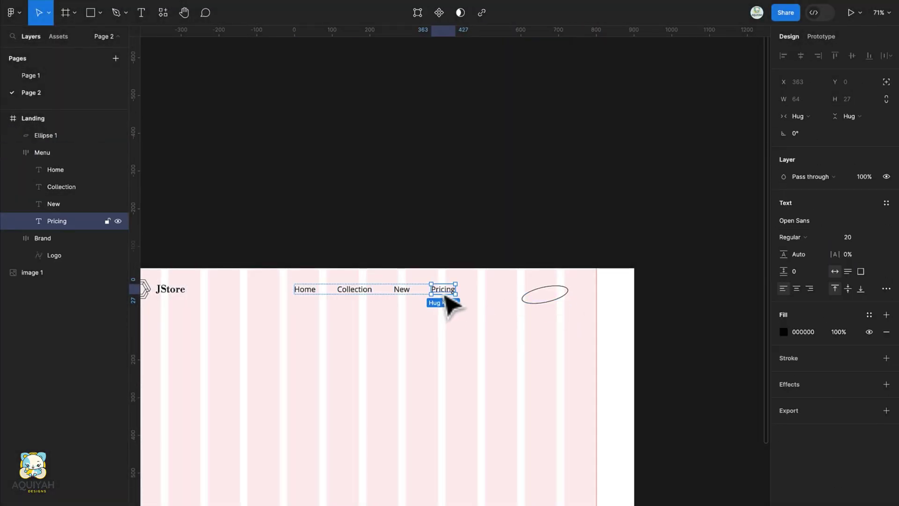
pyautogui.moveTo(445, 296); pyautogui.dragTo(545, 299)
pyautogui.doubleClick(544, 295)
pyautogui.write('Shop')
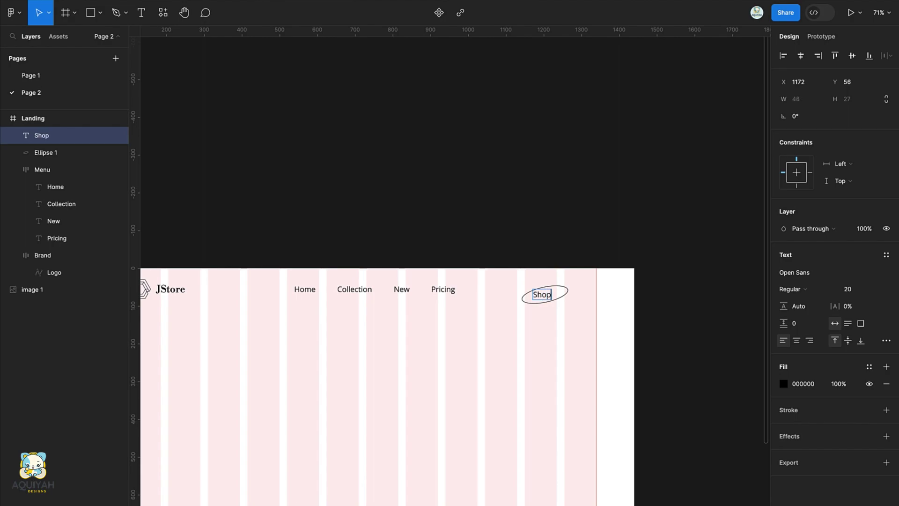
# Widen the tilted ellipse to about 135 px and centre the Shop text on it horizontally and vertically
pyautogui.press('Escape')
pyautogui.keyDown('shift'); pyautogui.click(567, 294); pyautogui.keyUp('shift')
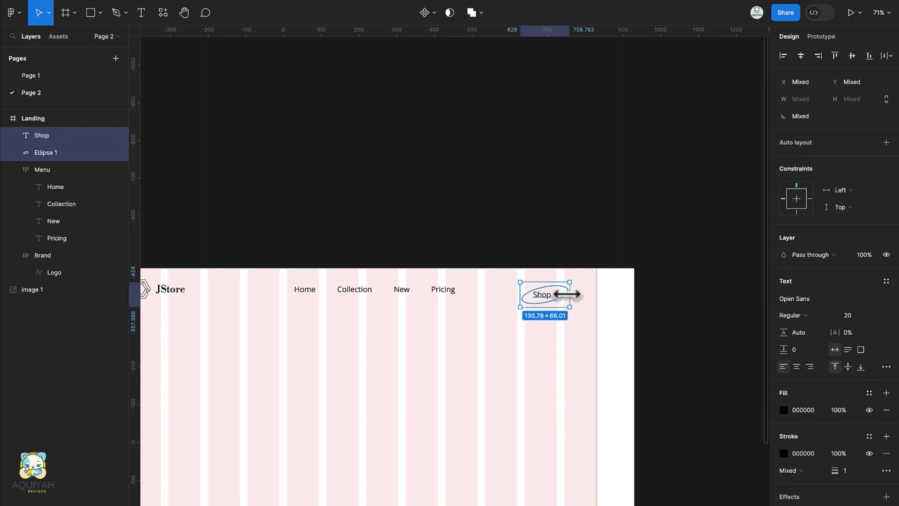
pyautogui.click(567, 294)
pyautogui.moveTo(569, 293); pyautogui.dragTo(571, 296)
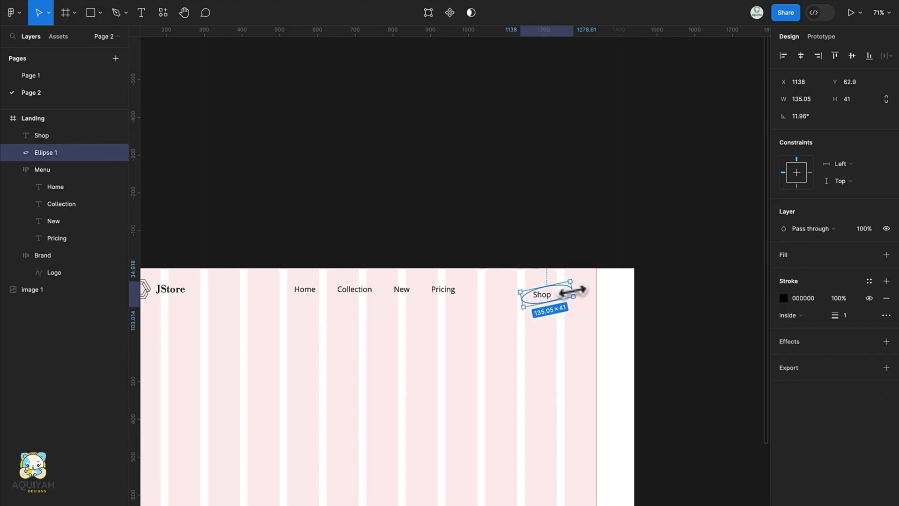
pyautogui.keyDown('shift'); pyautogui.click(551, 302); pyautogui.keyUp('shift')
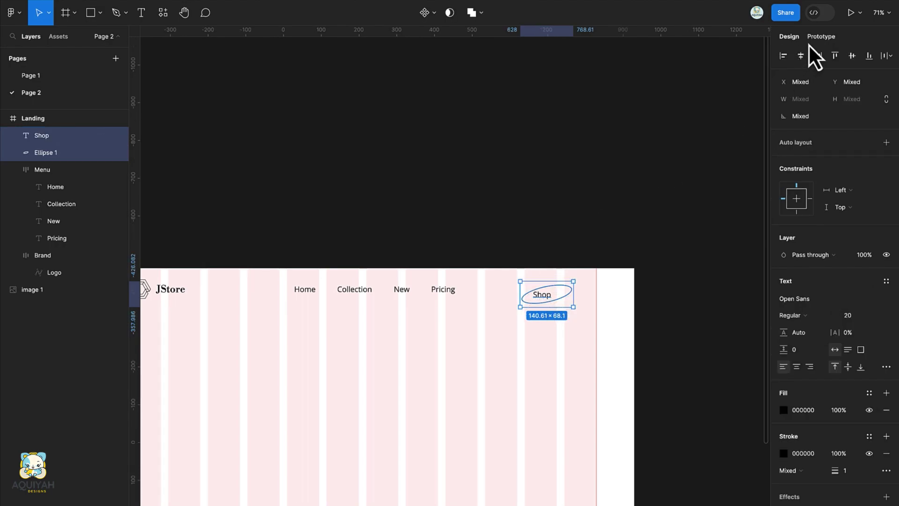
pyautogui.click(799, 56)
pyautogui.click(855, 59)
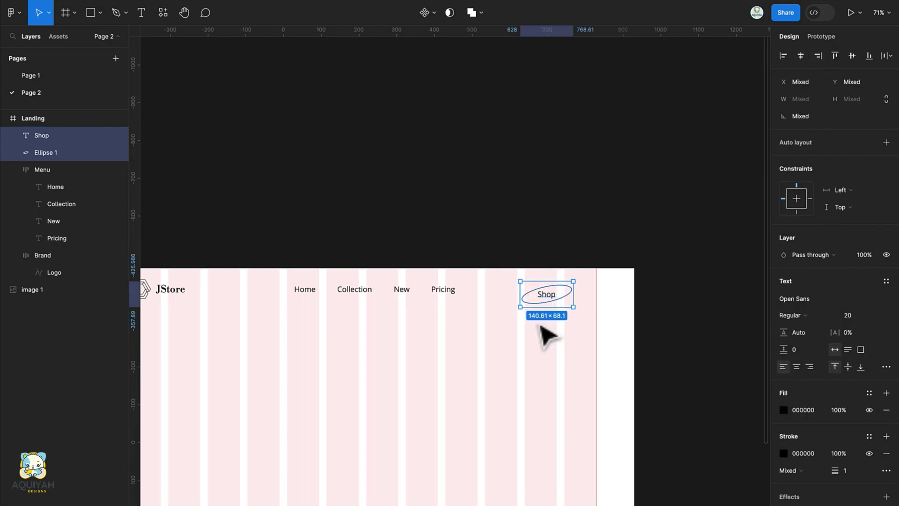
# Wrap the Shop text and its ellipse in an auto layout and name the frame Button
pyautogui.hotkey('shift', 'a')
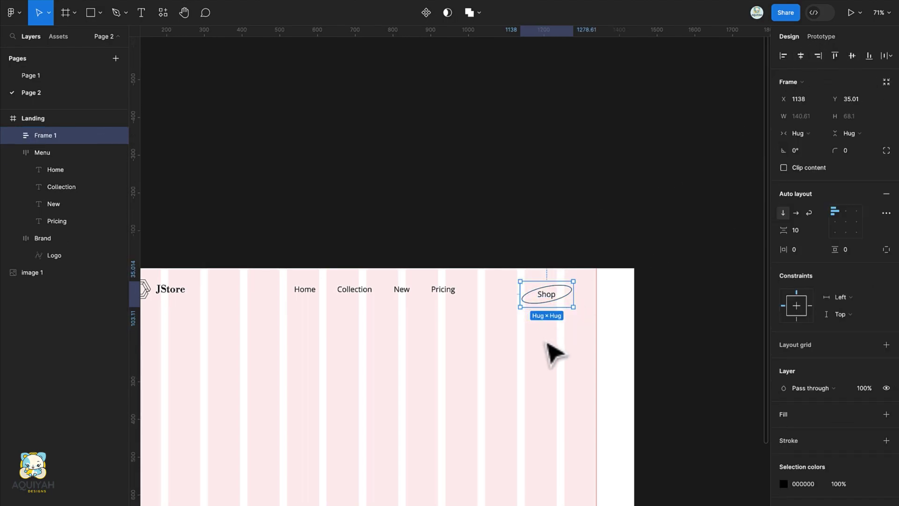
pyautogui.doubleClick(53, 137)
pyautogui.write('B')
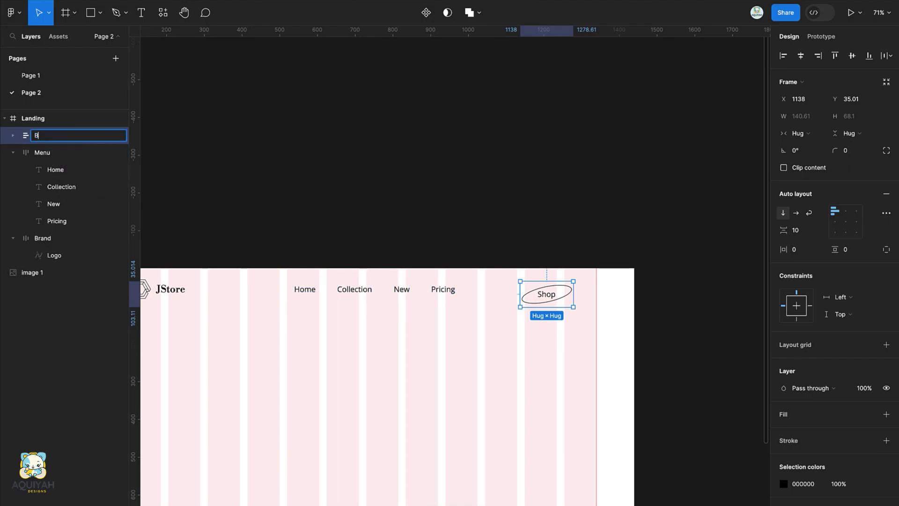
pyautogui.write('utton')
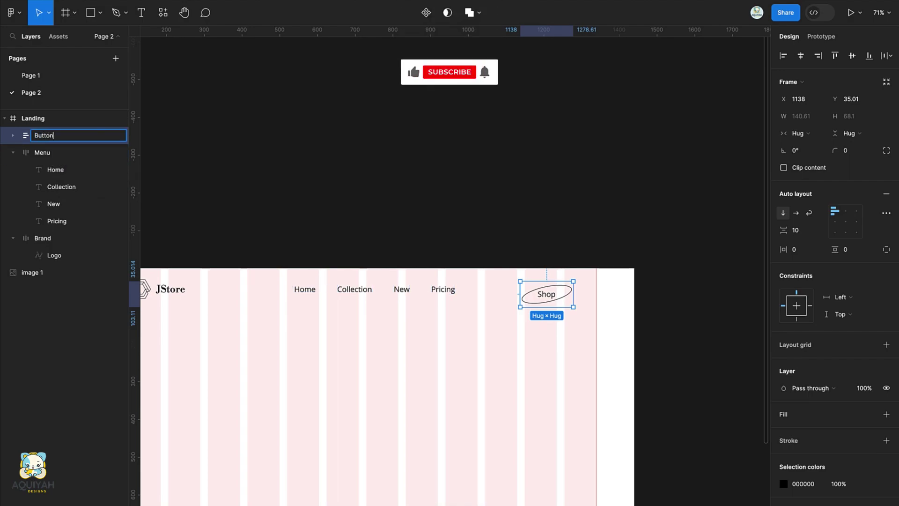
pyautogui.press('Return')
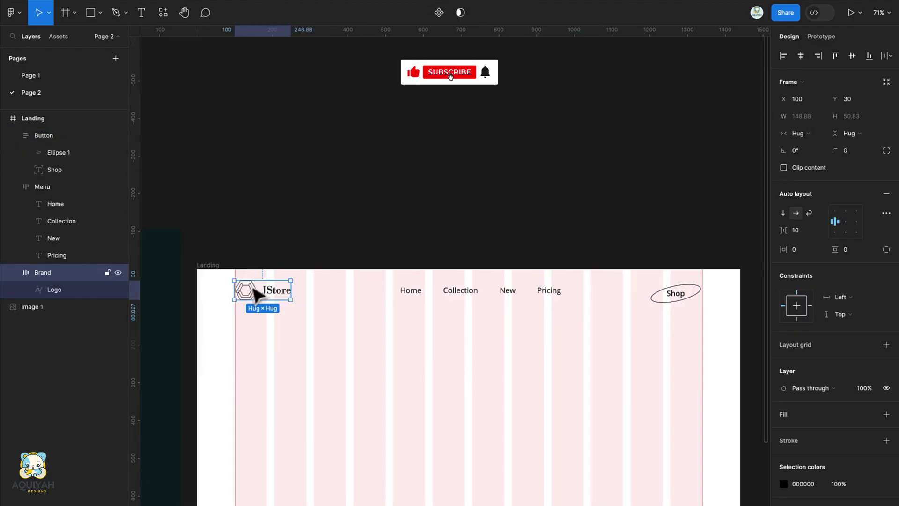
# Combine Brand, Menu and Button into one horizontal auto layout with its contents aligned to the centre
pyautogui.keyDown('shift'); pyautogui.click(419, 295); pyautogui.keyUp('shift')
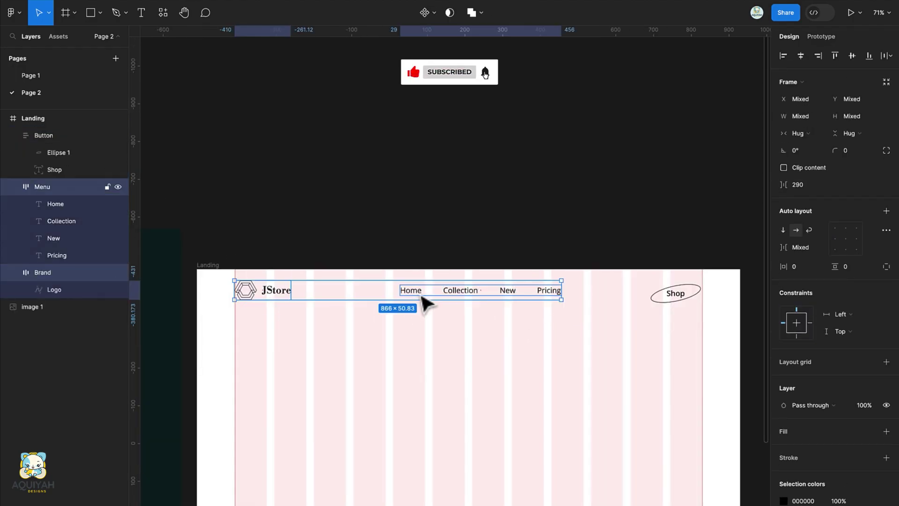
pyautogui.keyDown('shift'); pyautogui.click(687, 298); pyautogui.keyUp('shift')
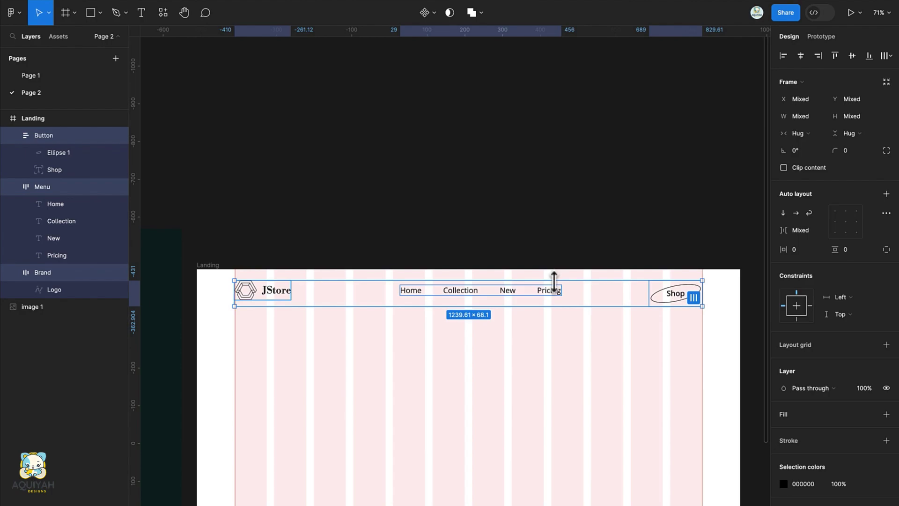
pyautogui.hotkey('shift', 'a')
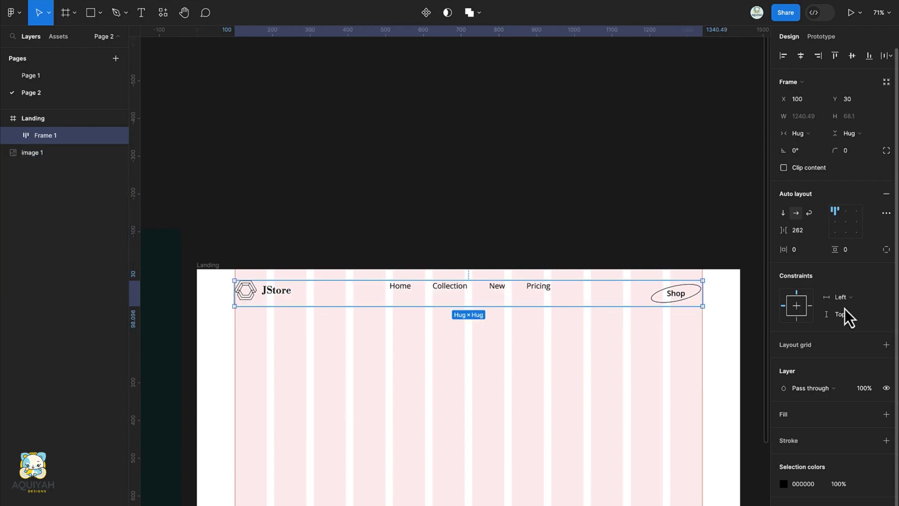
pyautogui.click(847, 224)
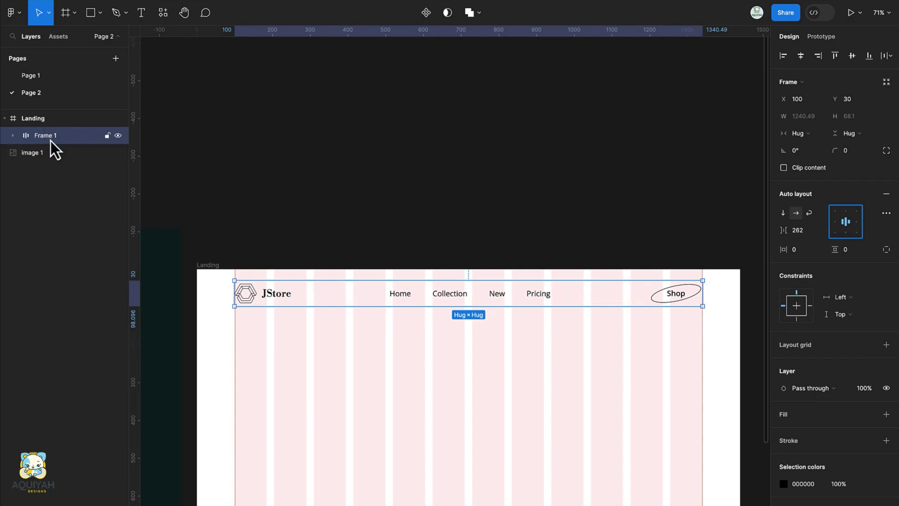
# Rename the new header auto layout frame to Navbar
pyautogui.click(10, 138)
pyautogui.click(10, 139)
pyautogui.doubleClick(44, 136)
pyautogui.write('Navbar')
pyautogui.press('Return')
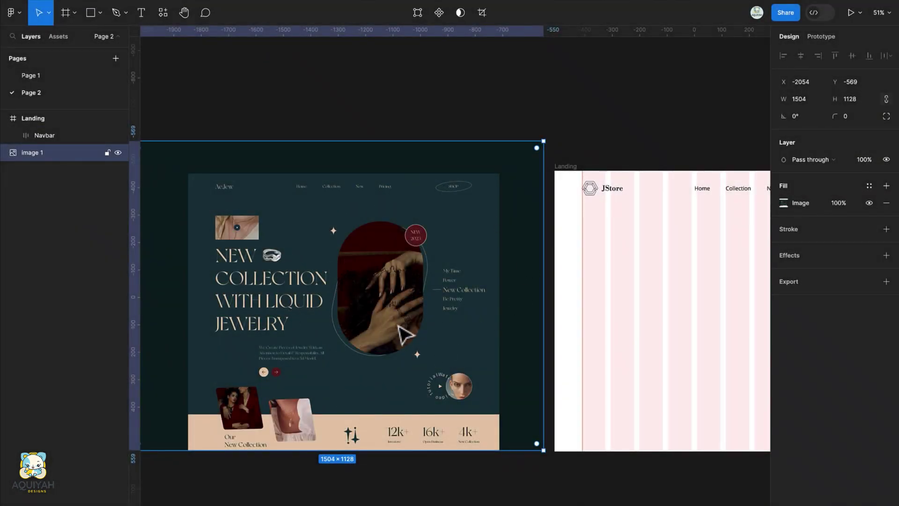
# Draw a 1440 × 1024 rectangle covering the whole Landing frame and send it to the back behind Navbar
pyautogui.hscroll(10, 406, 331)
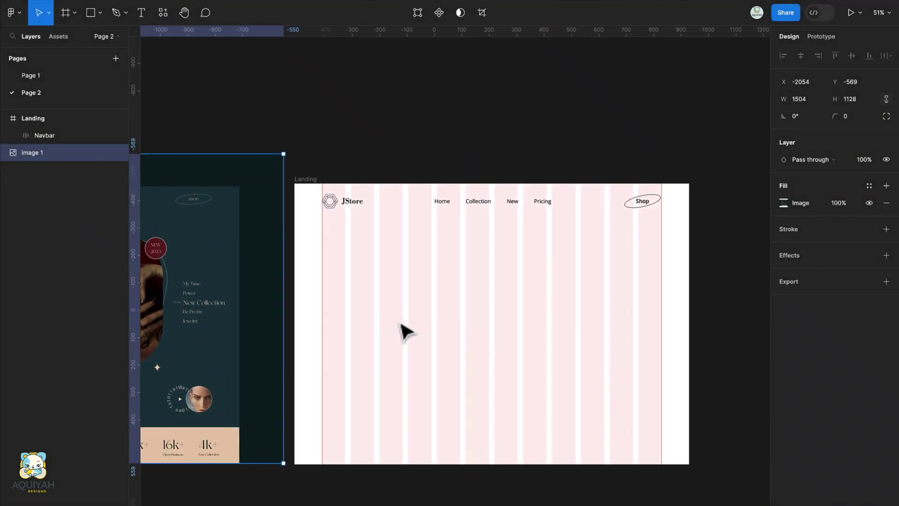
pyautogui.press('r')
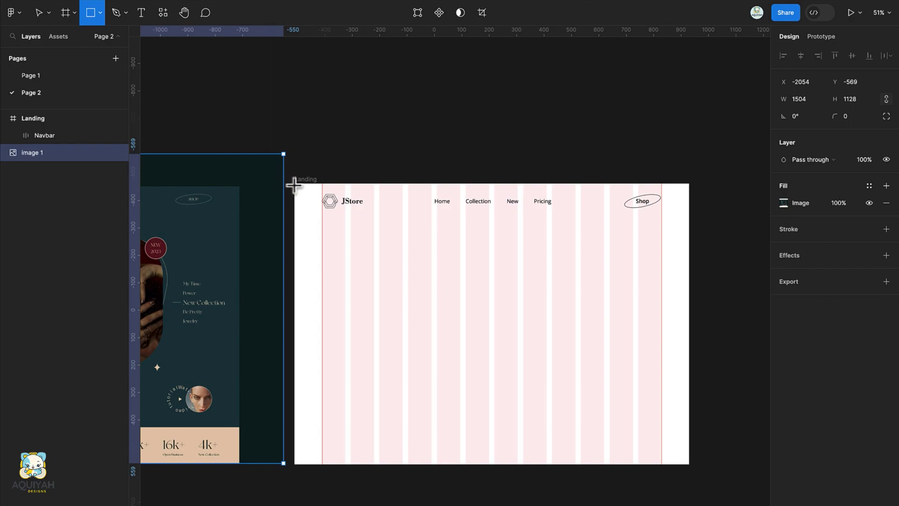
pyautogui.moveTo(294, 184); pyautogui.dragTo(689, 464)
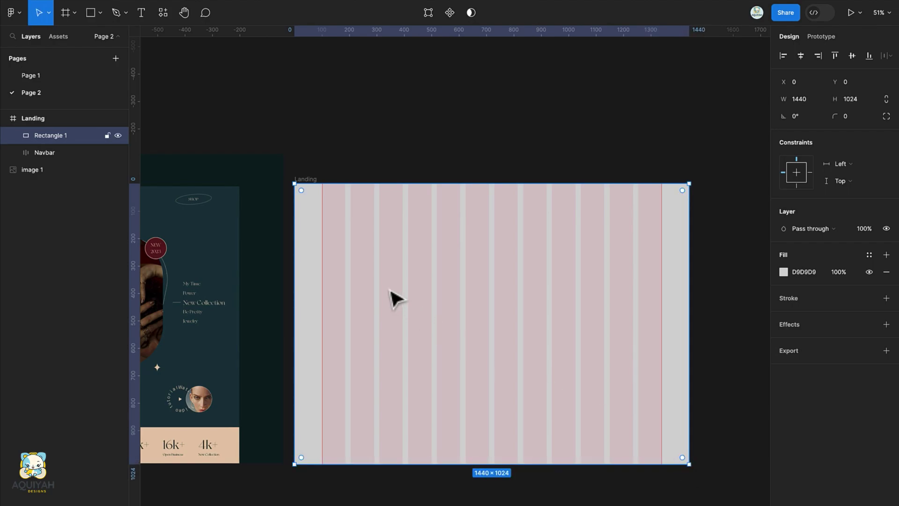
pyautogui.rightClick(422, 304)
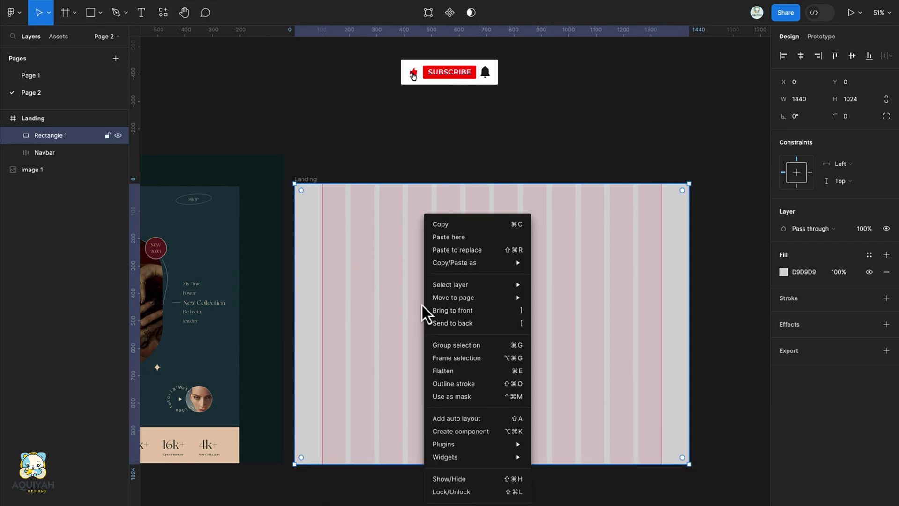
pyautogui.click(463, 322)
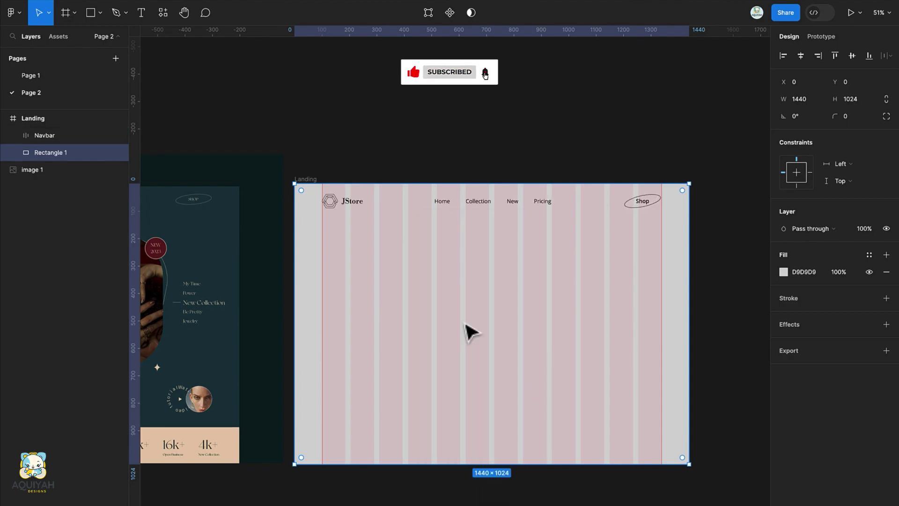
# Fill the background rectangle with the dark teal 153D47 sampled from the reference image
pyautogui.hscroll(-3, 470, 331)
pyautogui.click(783, 271)
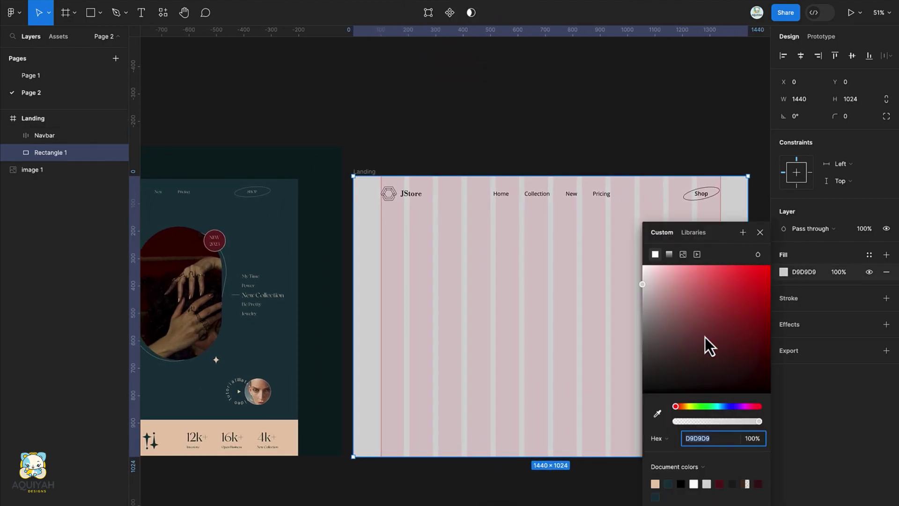
pyautogui.click(657, 413)
pyautogui.click(258, 347)
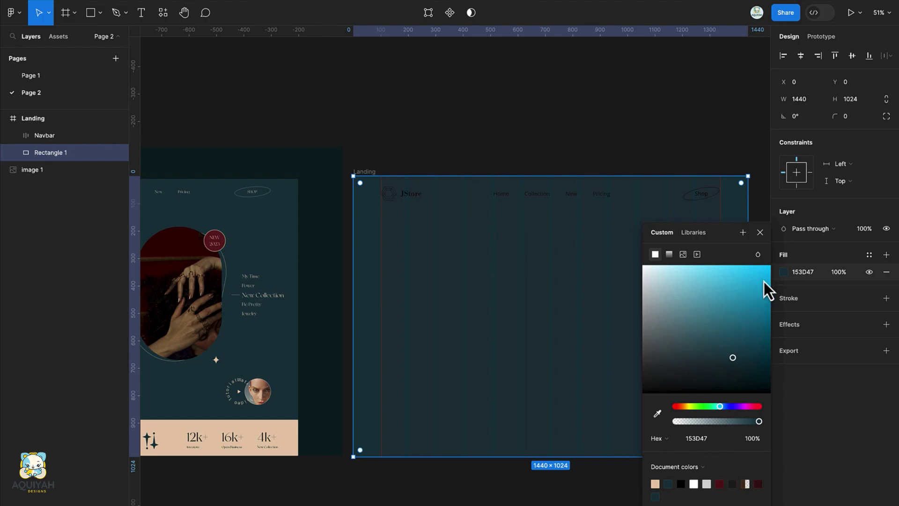
pyautogui.click(760, 233)
pyautogui.click(255, 451)
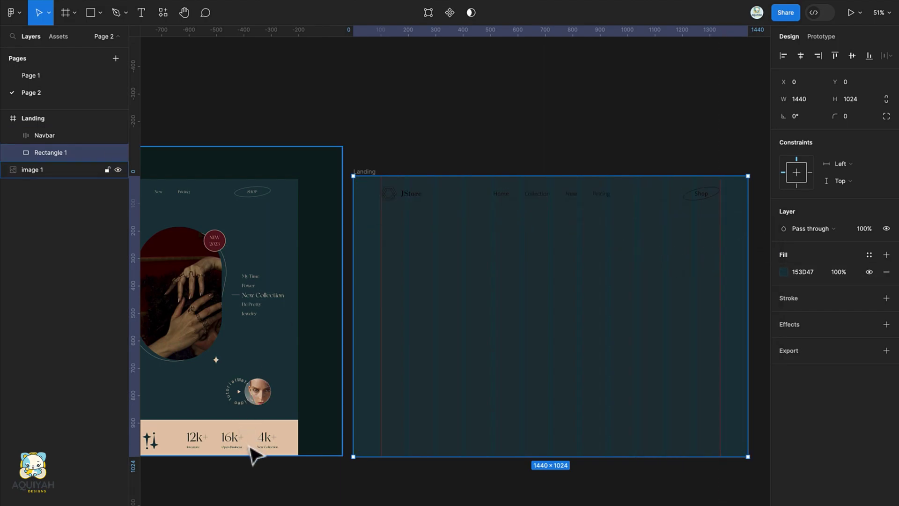
# Change the black of all Navbar elements to the beige document colour E9CFB4
pyautogui.click(589, 199)
pyautogui.scroll(-1, 836, 492)
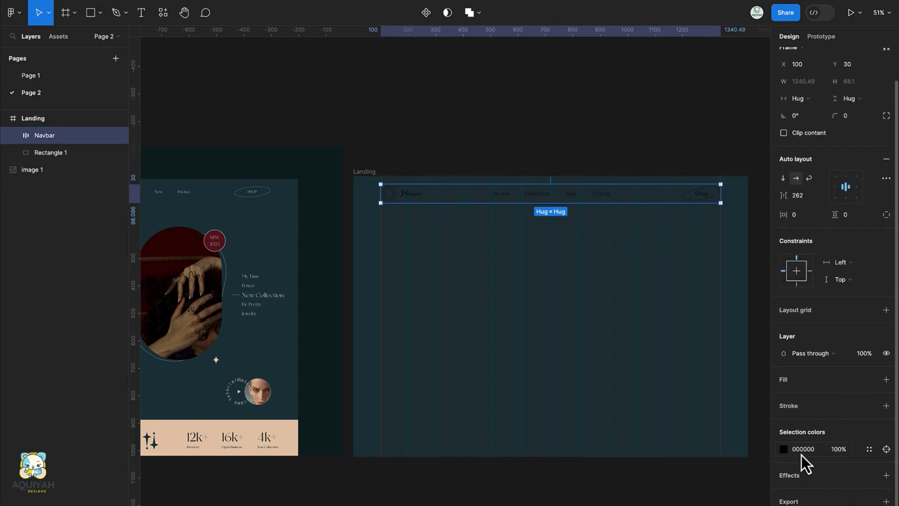
pyautogui.click(784, 450)
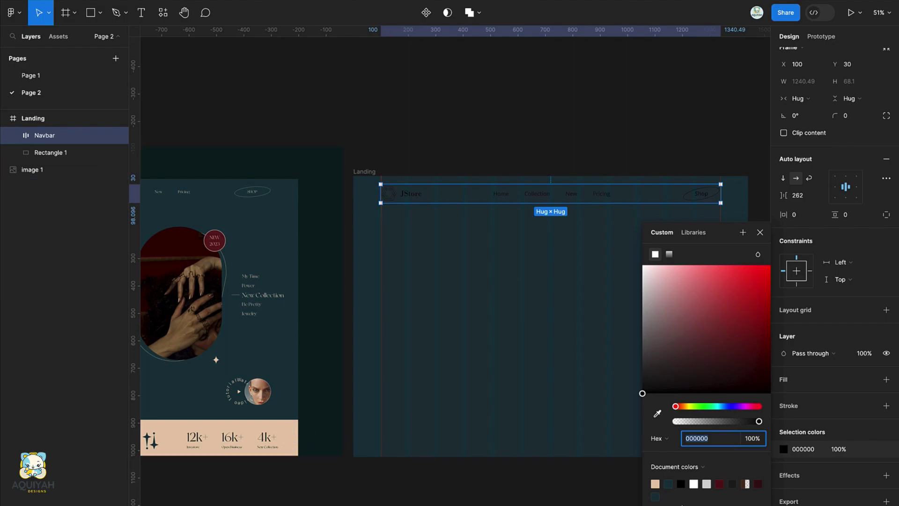
pyautogui.click(655, 483)
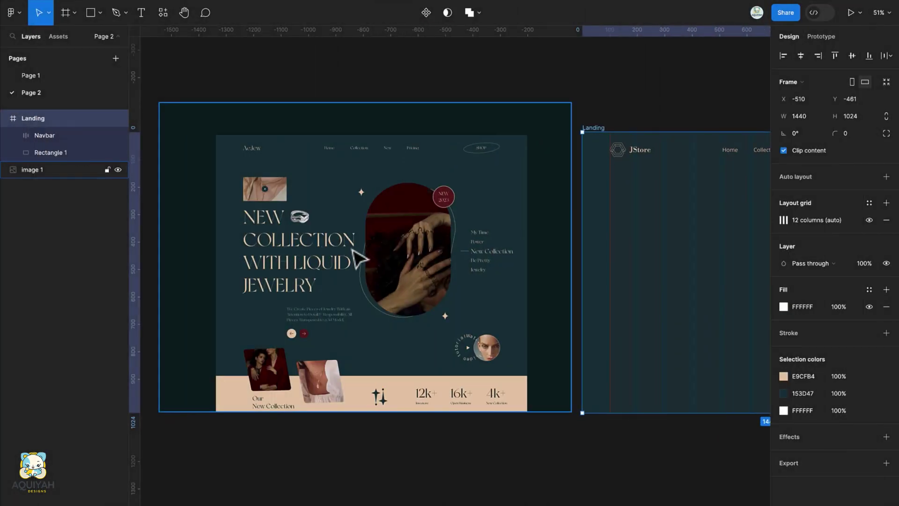
# Draw a 190 × 110 rectangle at X 100, Y 170 below the logo, aligned with the first grid column
pyautogui.hscroll(3, 356, 257)
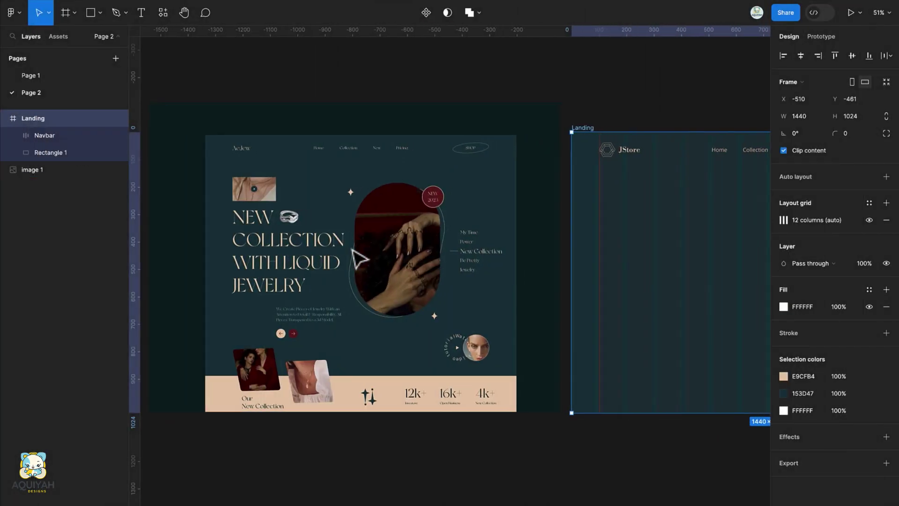
pyautogui.press('r')
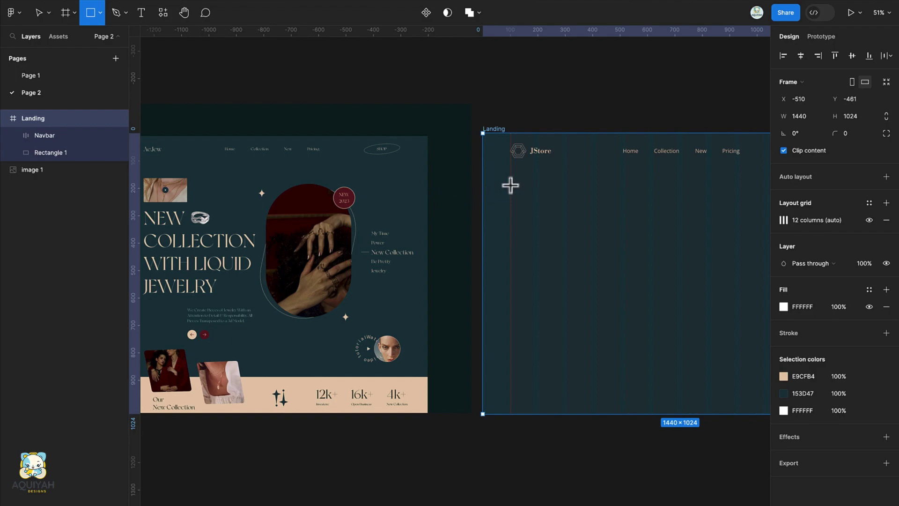
pyautogui.moveTo(510, 184)
pyautogui.mouseDown()
pyautogui.moveTo(552, 197)
pyautogui.moveTo(564, 215)
pyautogui.moveTo(556, 215)
pyautogui.mouseUp()
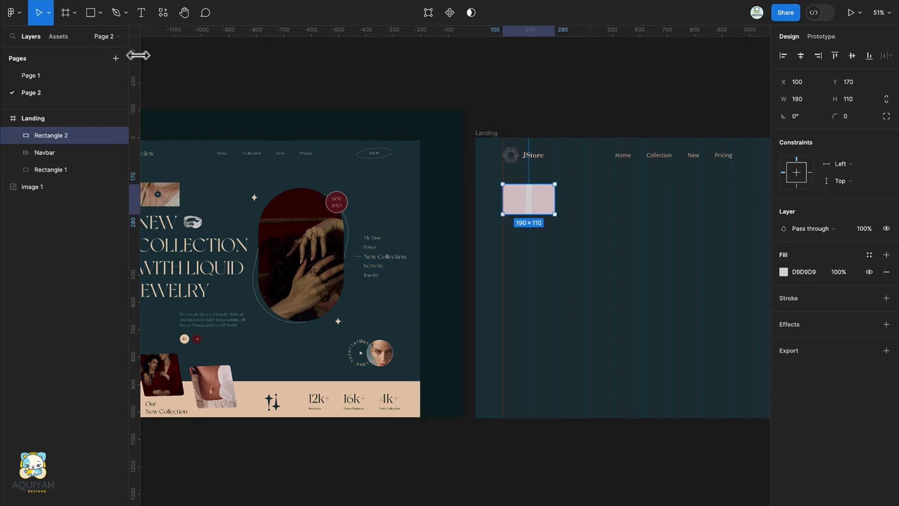
# Run the Unsplash plugin for the small rectangle and search its photos for "necklace"
pyautogui.click(159, 18)
pyautogui.click(215, 65)
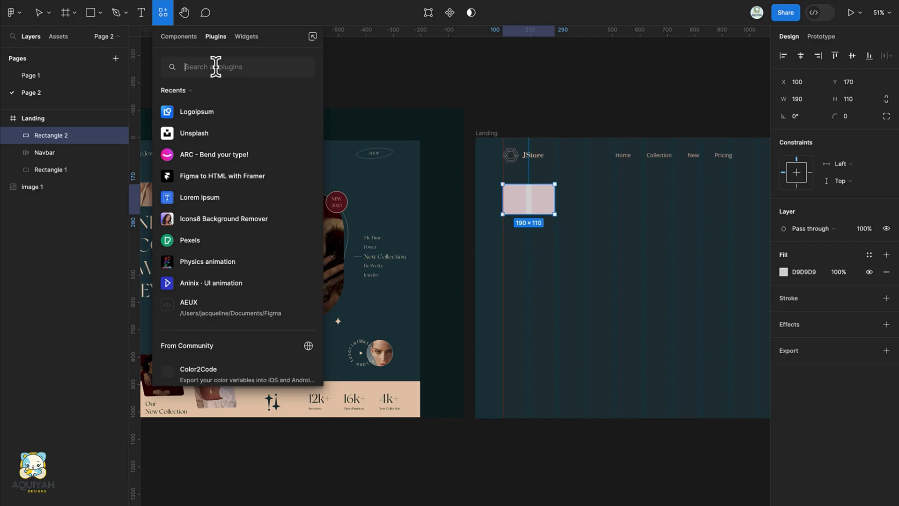
pyautogui.write('un')
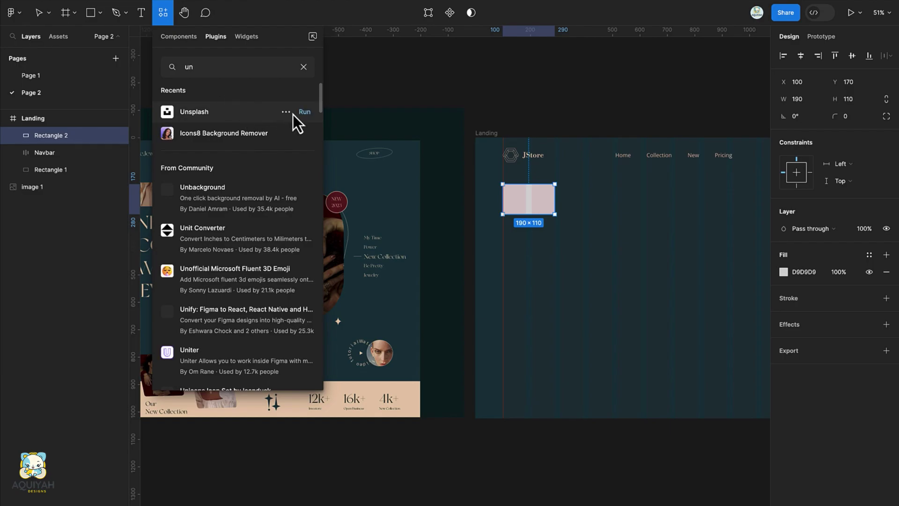
pyautogui.click(300, 112)
pyautogui.moveTo(639, 94); pyautogui.dragTo(308, 145)
pyautogui.click(253, 194)
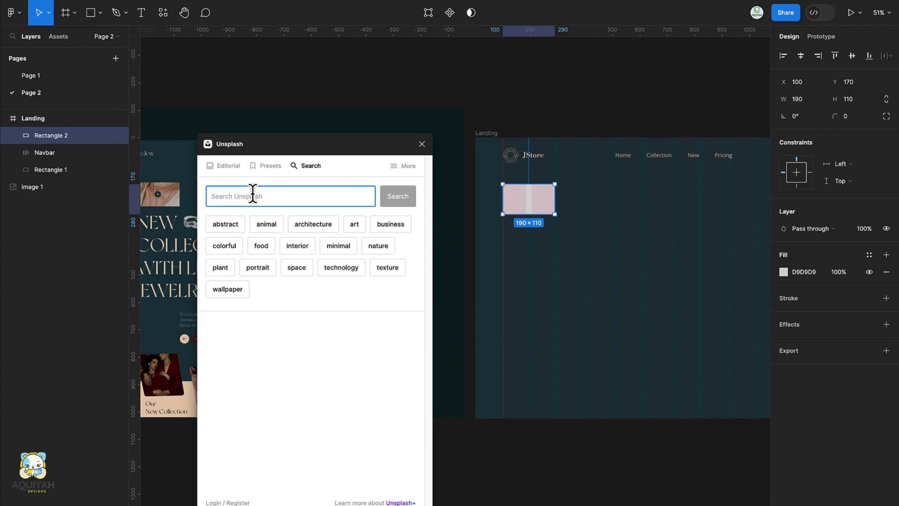
pyautogui.write('necklace')
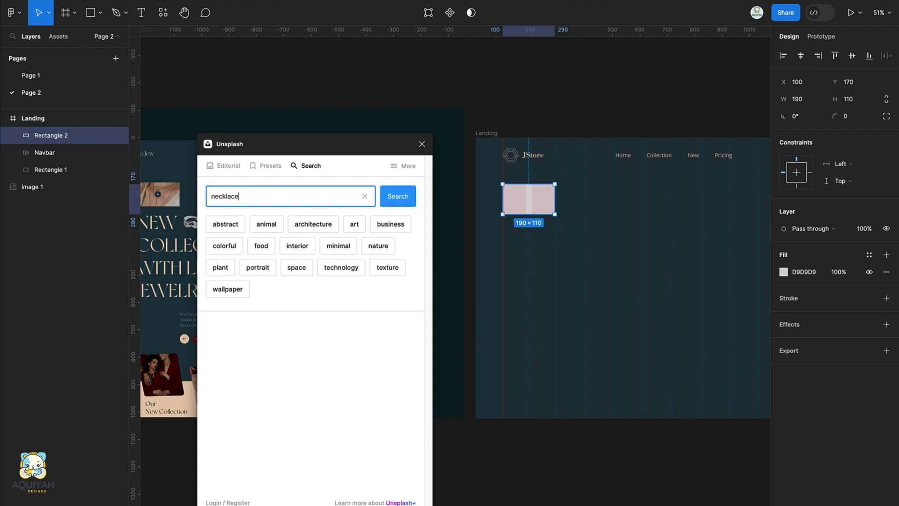
pyautogui.press('Return')
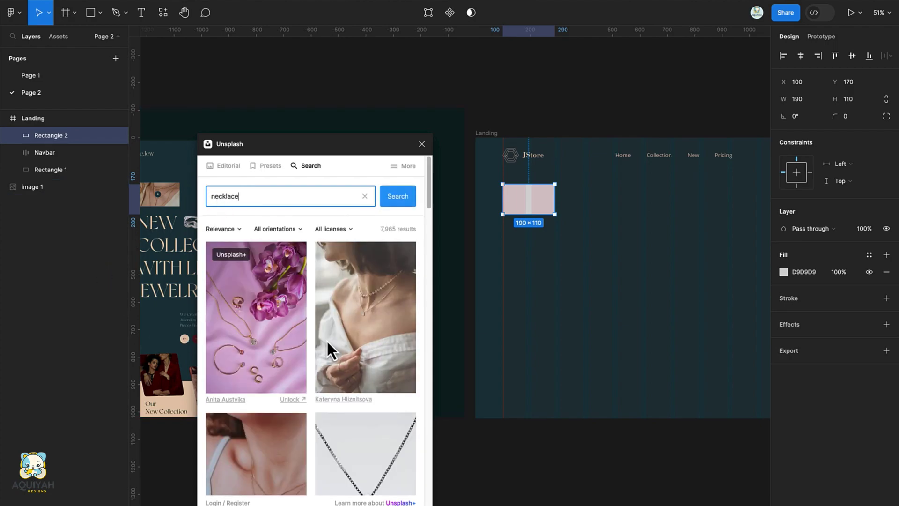
# Fill the rectangle with the photo of a woman in a white shirt wearing a necklace and remove its D9D9D9 fill
pyautogui.click(391, 302)
pyautogui.click(423, 143)
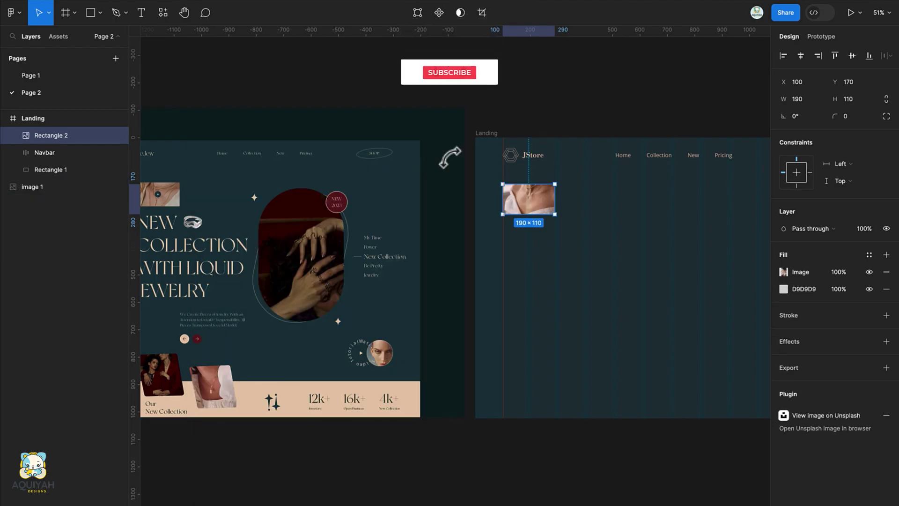
pyautogui.click(887, 288)
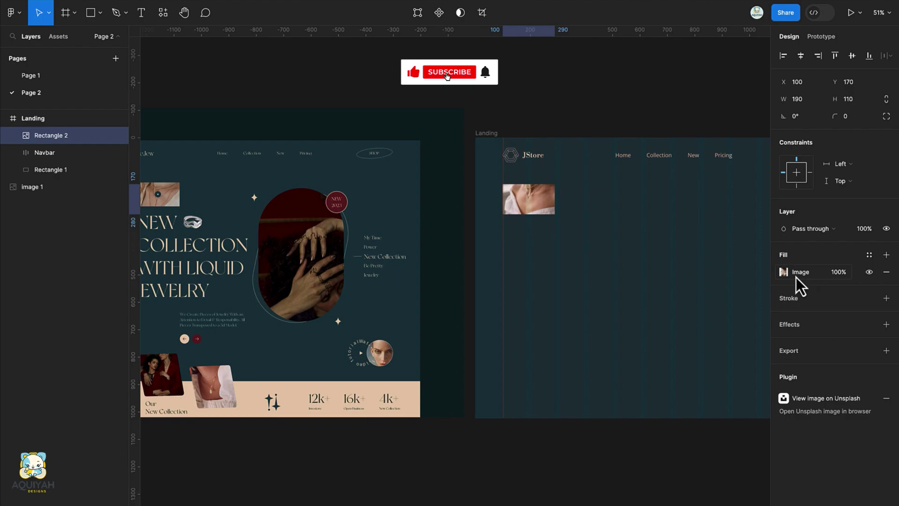
# Switch the rectangle's photo fill to Crop mode and reposition the photo so the necklace shows inside the rectangle
pyautogui.click(783, 273)
pyautogui.click(652, 311)
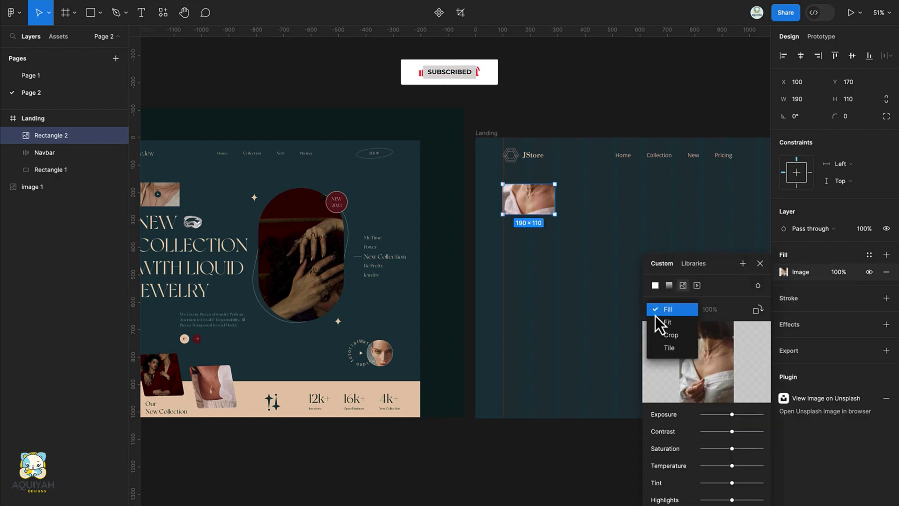
pyautogui.click(671, 344)
pyautogui.moveTo(533, 193); pyautogui.dragTo(491, 227)
pyautogui.press('Escape')
pyautogui.hscroll(-2, 525, 212)
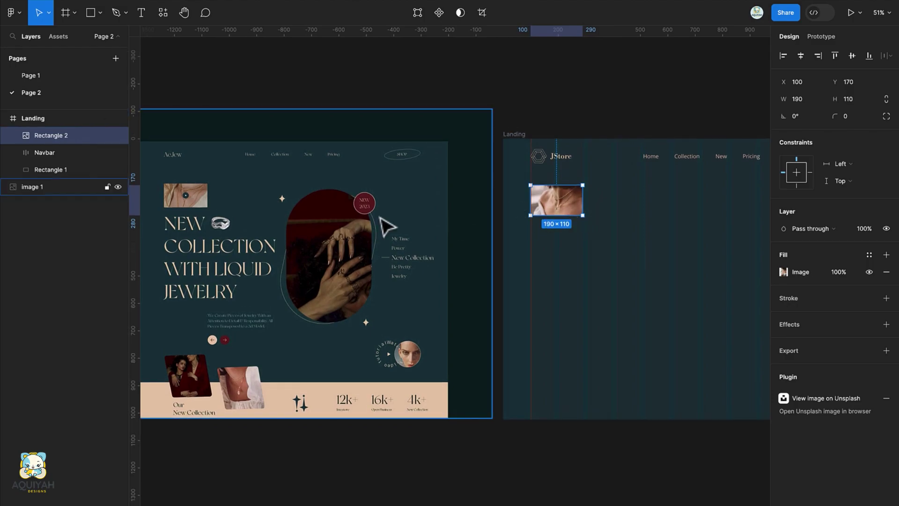
# Draw a 50 × 50 circle in the middle of the necklace photo and fill it with the teal document colour 153D47
pyautogui.scroll(5, 189, 202)
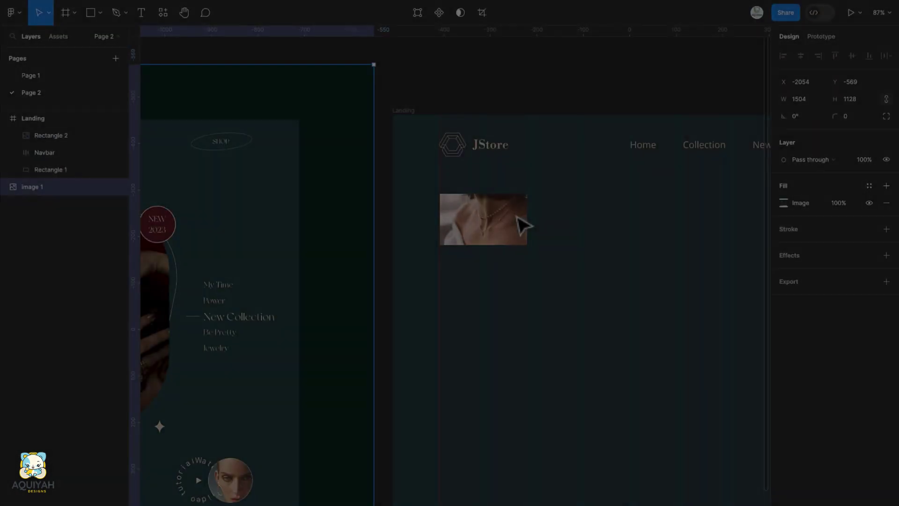
pyautogui.press('o')
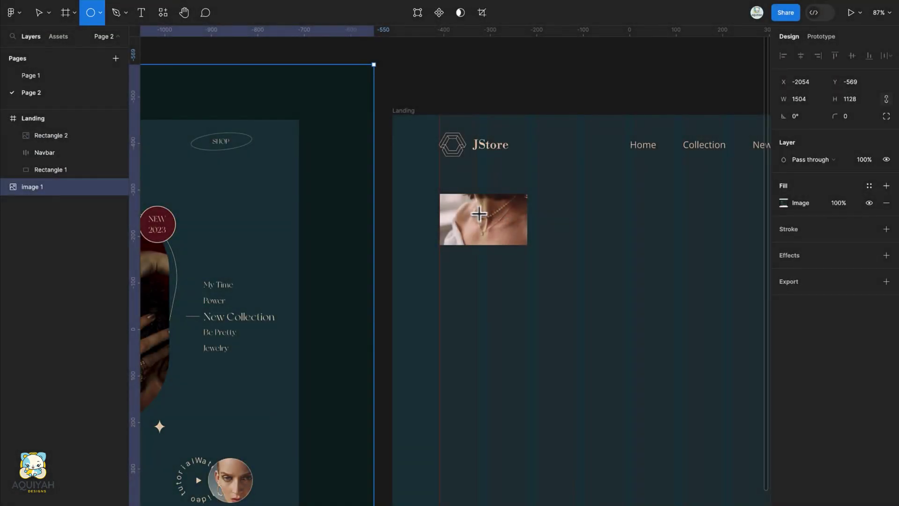
pyautogui.moveTo(473, 208); pyautogui.dragTo(496, 231)
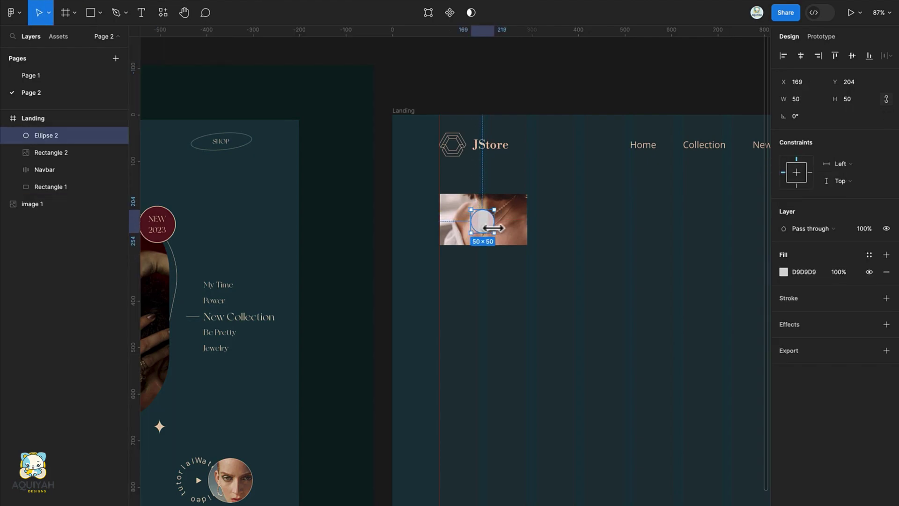
pyautogui.click(789, 272)
pyautogui.click(783, 272)
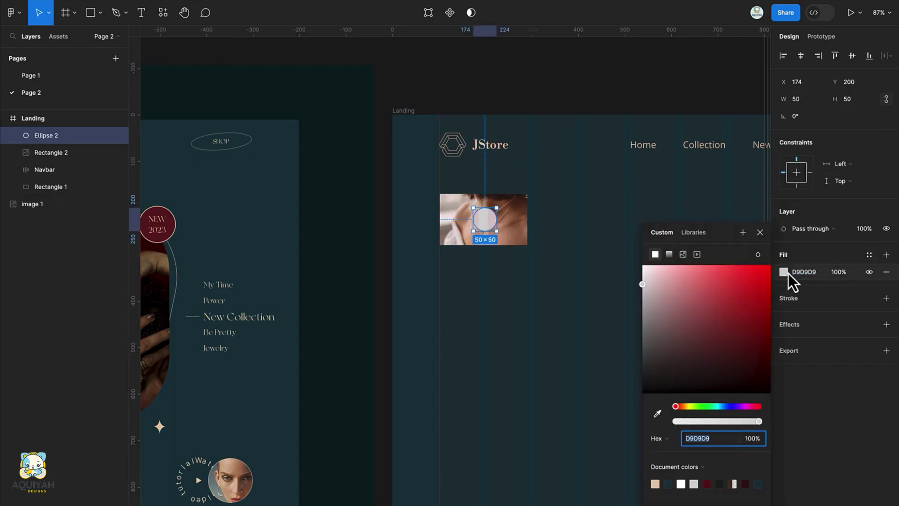
pyautogui.click(677, 484)
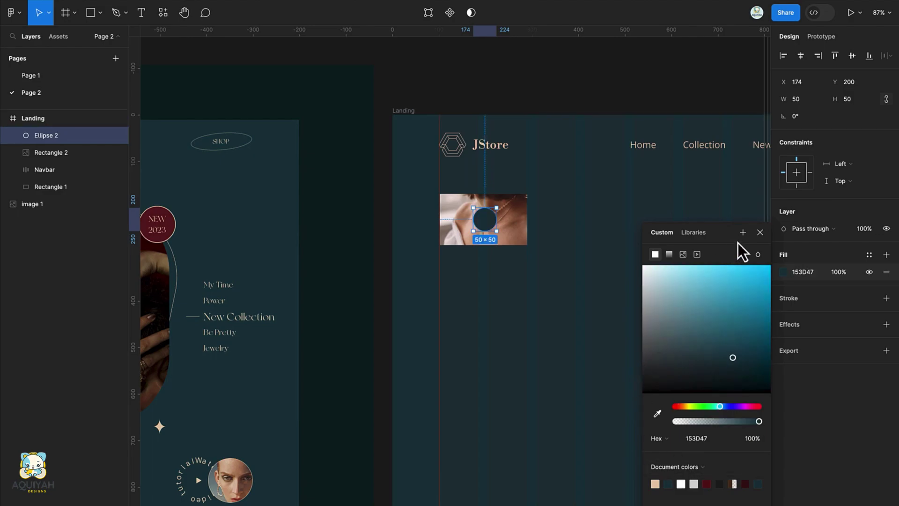
pyautogui.click(759, 232)
# Draw a triangle about 25 × 22 inside the teal circle with the Polygon tool
pyautogui.click(101, 13)
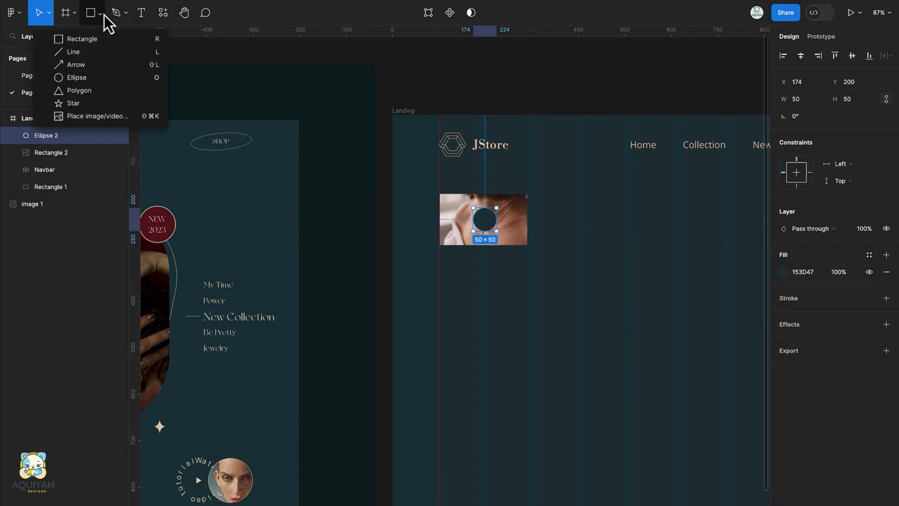
pyautogui.click(99, 91)
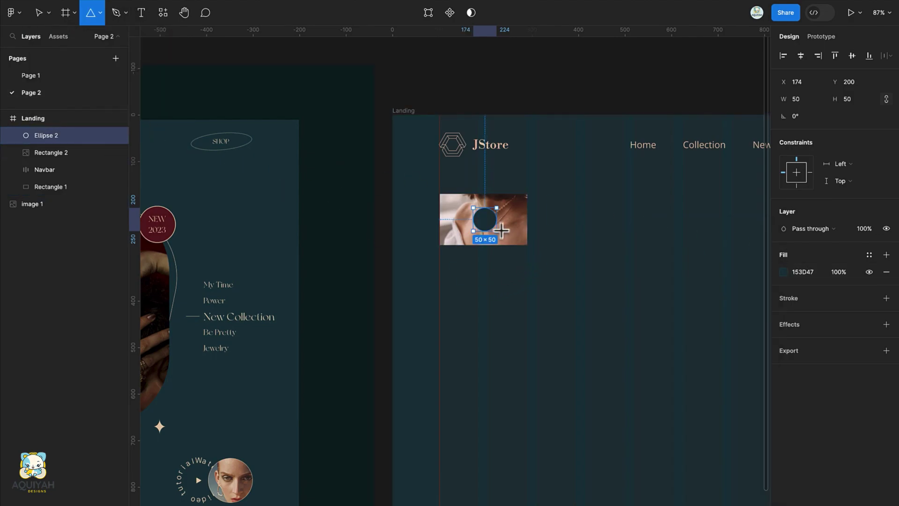
pyautogui.moveTo(478, 213)
pyautogui.mouseDown()
pyautogui.moveTo(492, 234)
pyautogui.moveTo(483, 216)
pyautogui.mouseUp()
pyautogui.rightClick(483, 212)
pyautogui.click(510, 370)
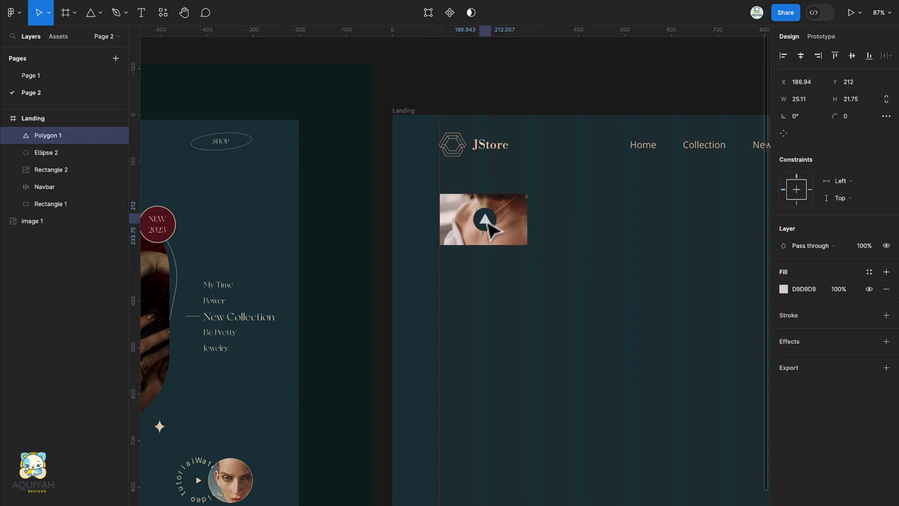
# Rotate the triangle to -90° and move it inside the circle to form a play symbol
pyautogui.click(806, 122)
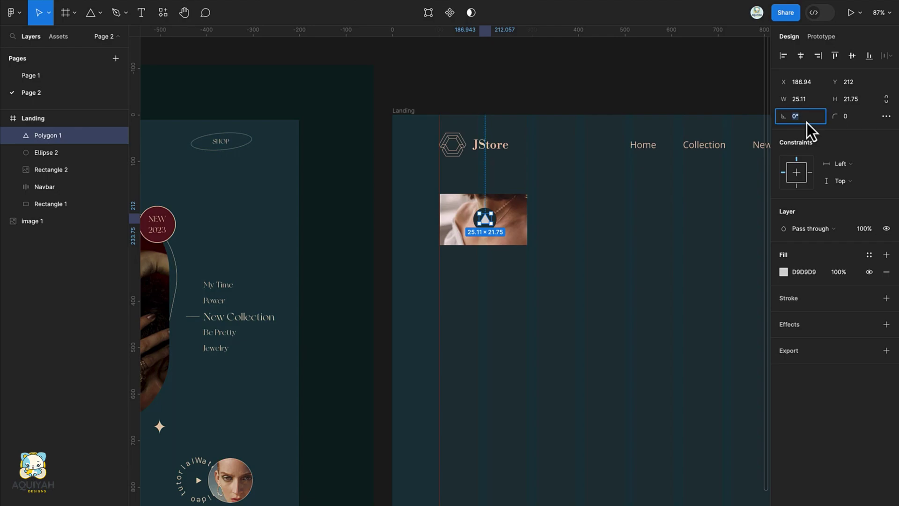
pyautogui.hotkey('ctrl', '+')
pyautogui.write('-9')
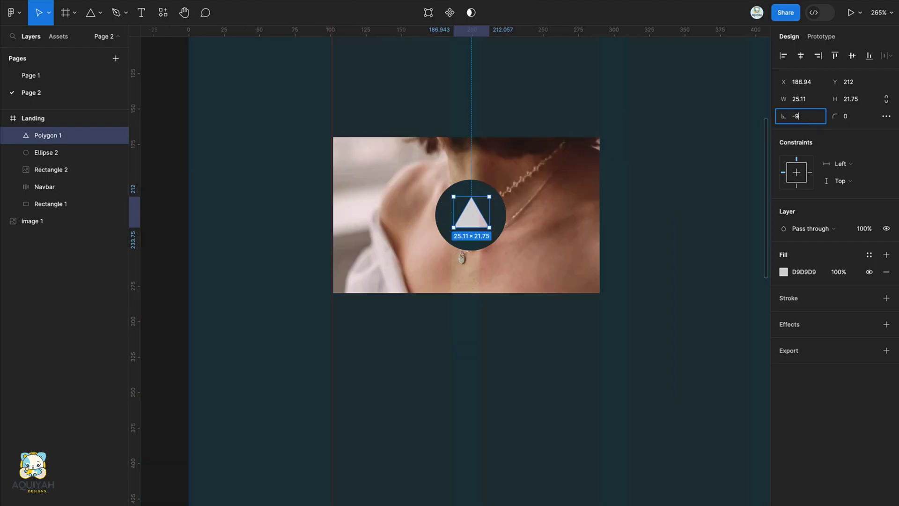
pyautogui.write('0')
pyautogui.press('Return')
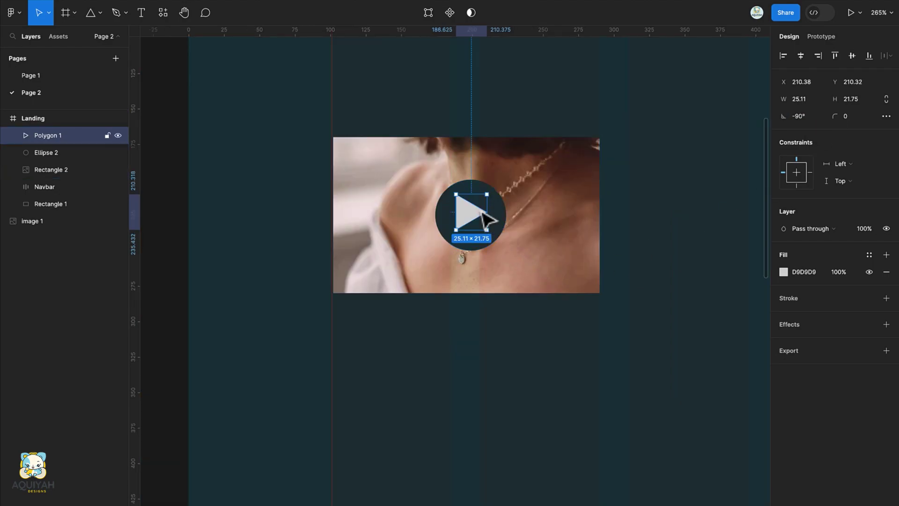
pyautogui.moveTo(470, 217); pyautogui.dragTo(475, 218)
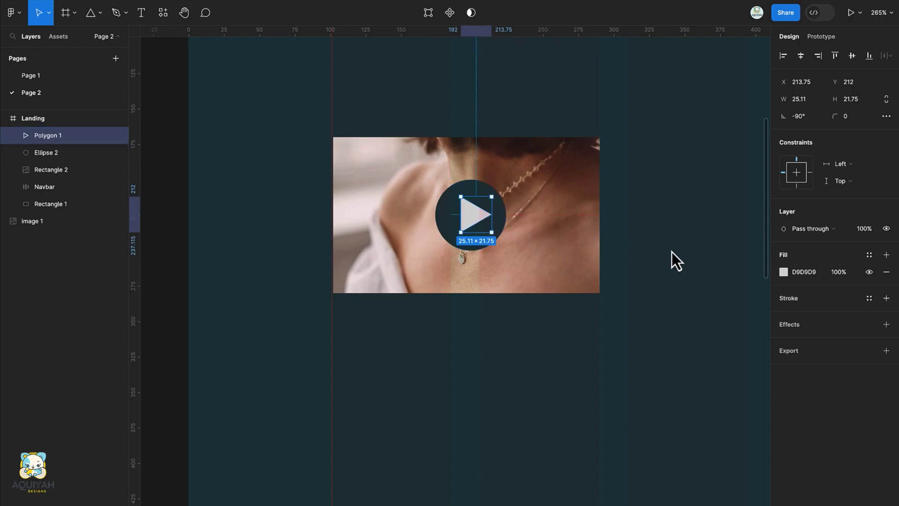
# Set the triangle's fill to white, FFFFFF
pyautogui.click(803, 273)
pyautogui.write('f')
pyautogui.press('Return')
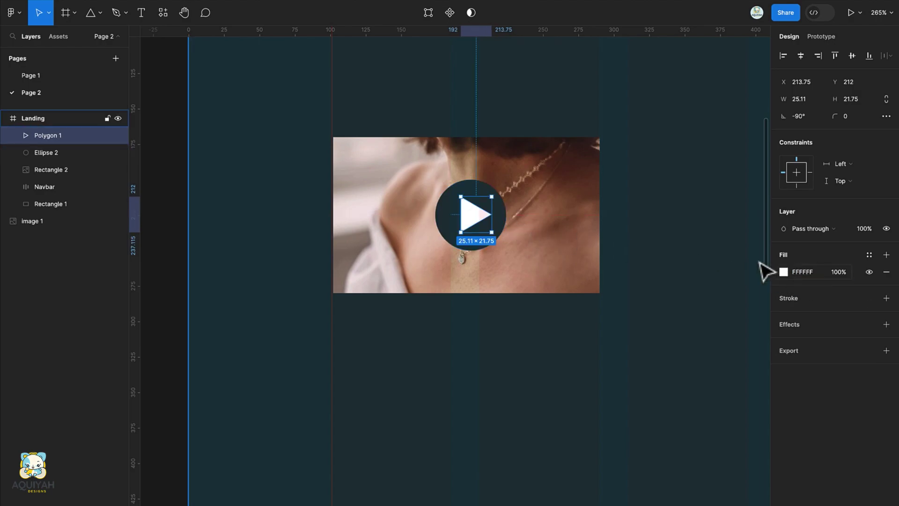
# Scale the triangle down to 21 × 18 and centre it visually in the circle at X 211, Y 215
pyautogui.keyDown('shift'); pyautogui.click(454, 211); pyautogui.keyUp('shift')
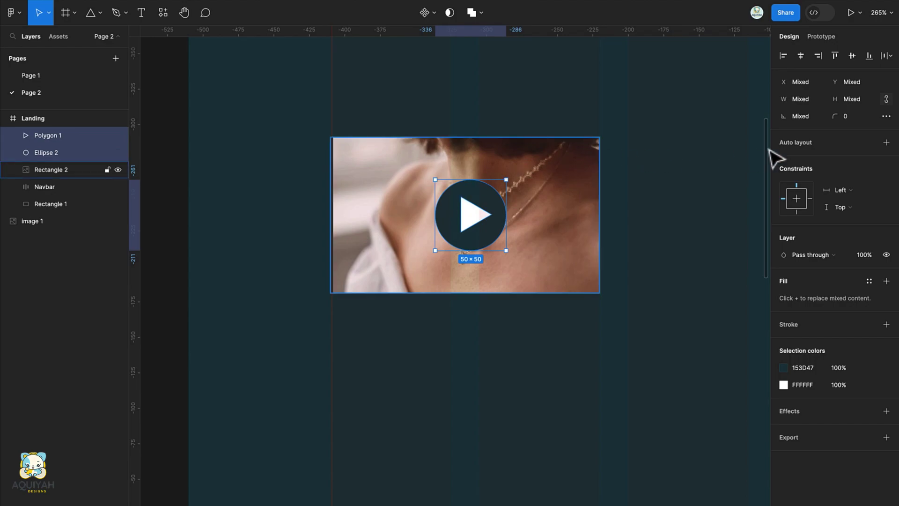
pyautogui.click(802, 58)
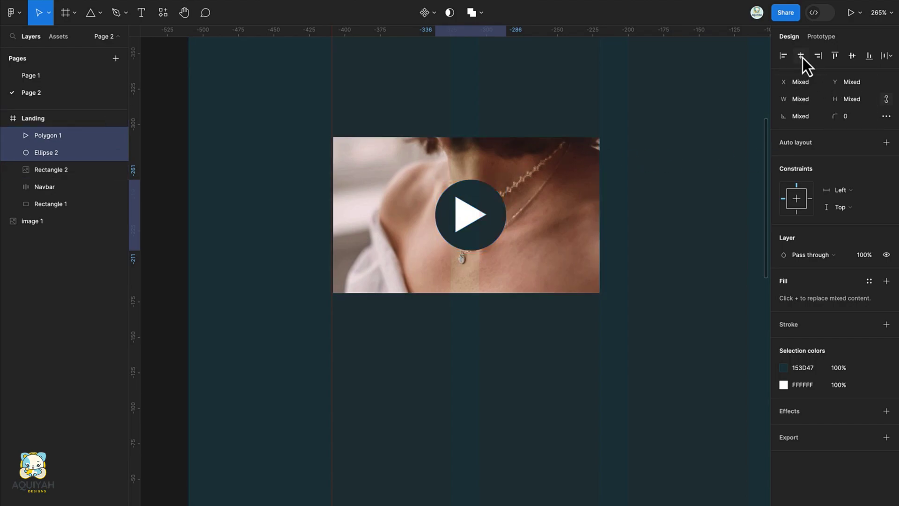
pyautogui.click(481, 220)
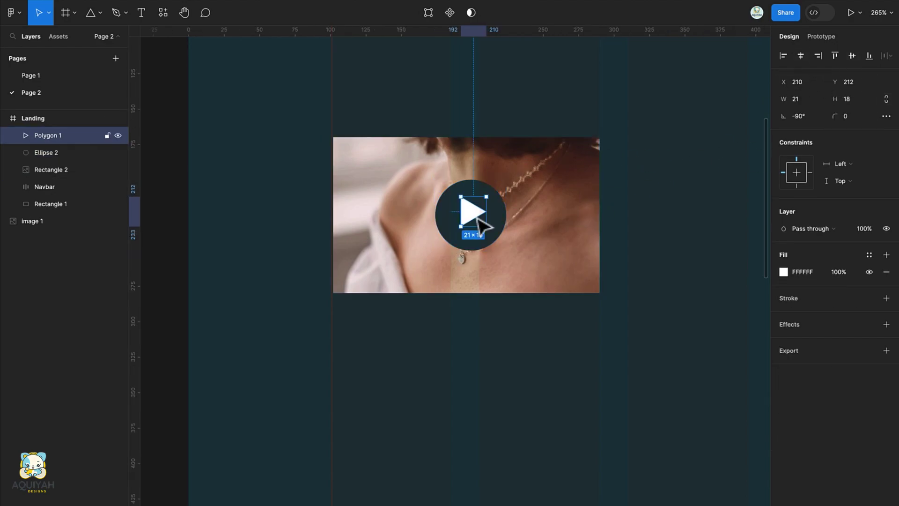
pyautogui.moveTo(481, 220); pyautogui.dragTo(480, 220)
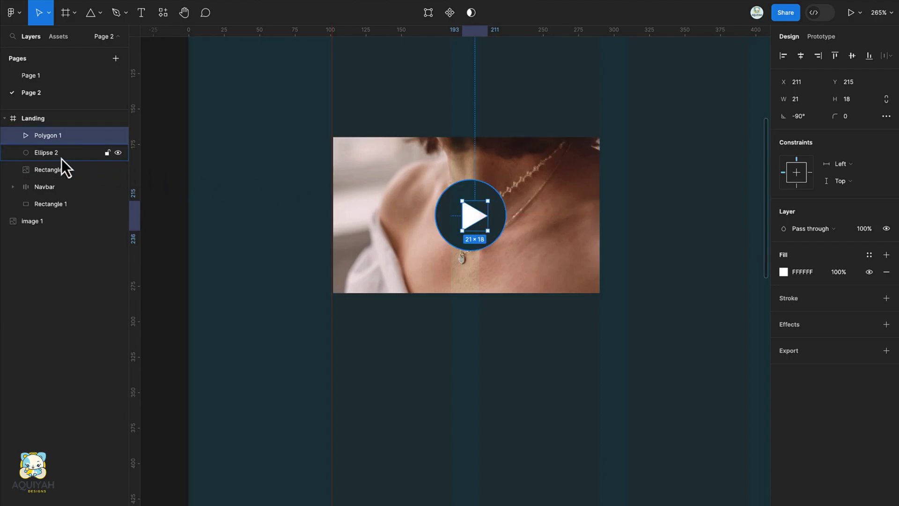
# Group the triangle with its circle and rename the group "play button"
pyautogui.keyDown('shift'); pyautogui.click(41, 154); pyautogui.keyUp('shift')
pyautogui.hotkey('ctrl', 'g')
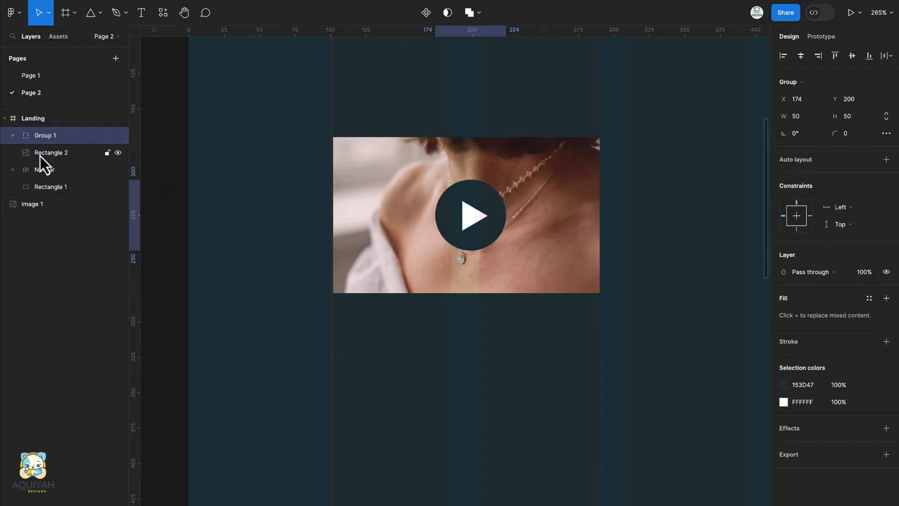
pyautogui.doubleClick(47, 136)
pyautogui.write('play button')
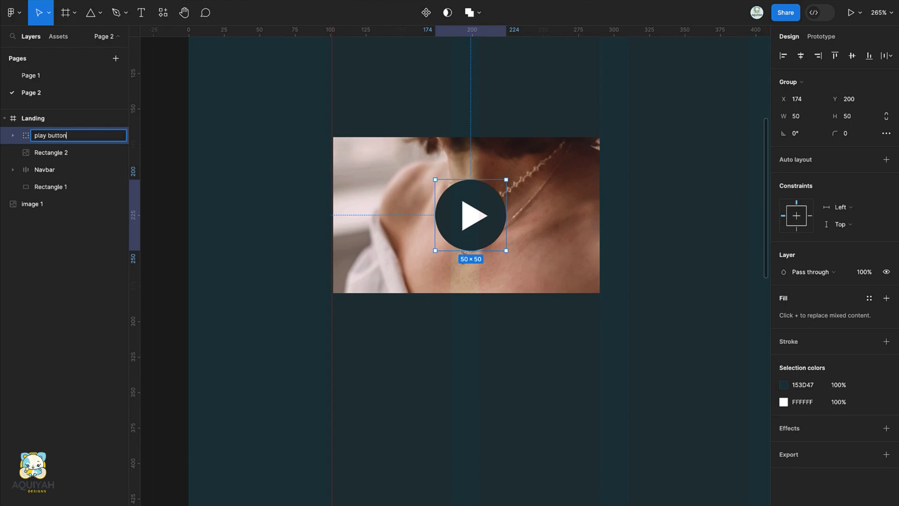
pyautogui.press('Return')
# Add a black 000000 fill over the necklace photo's rectangle and lower its opacity to 14%
pyautogui.keyDown('shift'); pyautogui.click(384, 209); pyautogui.keyUp('shift')
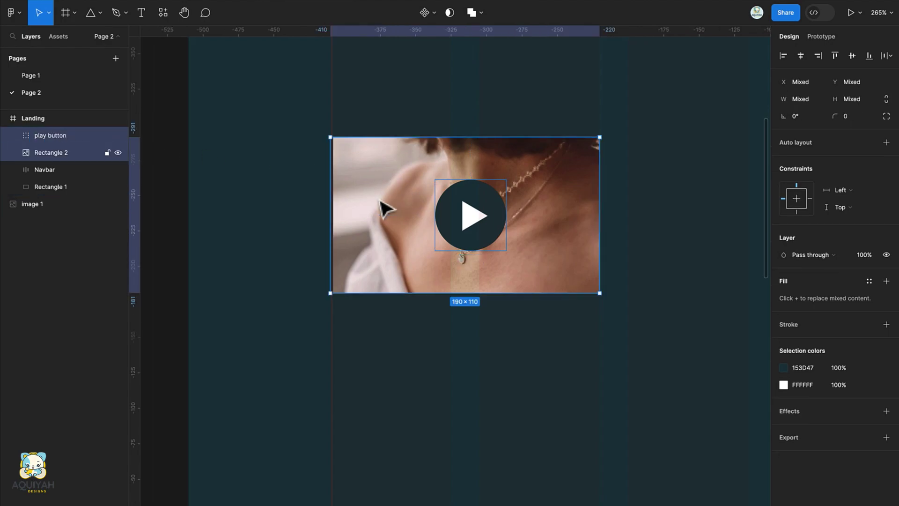
pyautogui.click(384, 209)
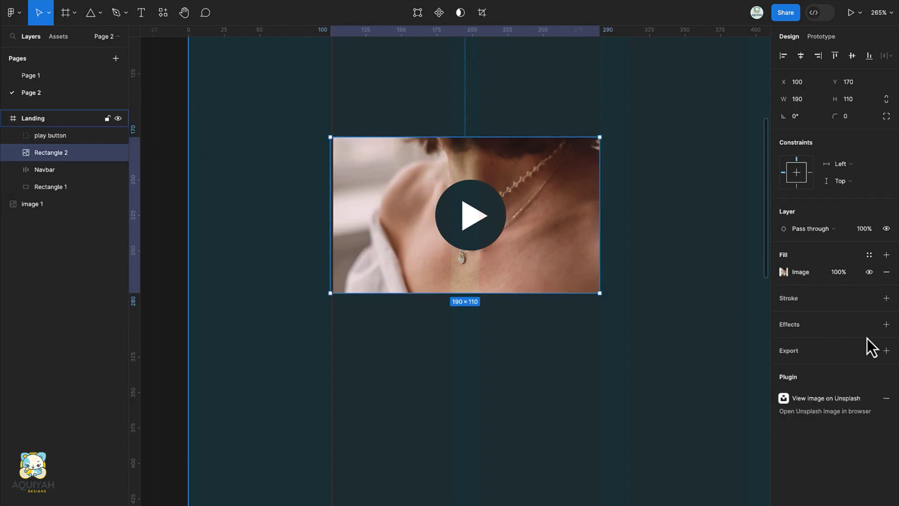
pyautogui.click(886, 254)
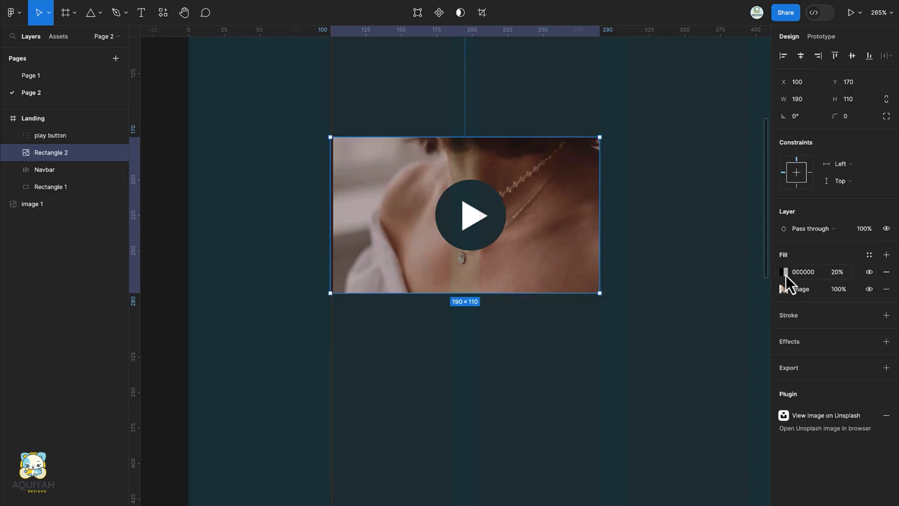
pyautogui.click(841, 276)
pyautogui.press('Down')
pyautogui.press('Down')
pyautogui.press('Down')
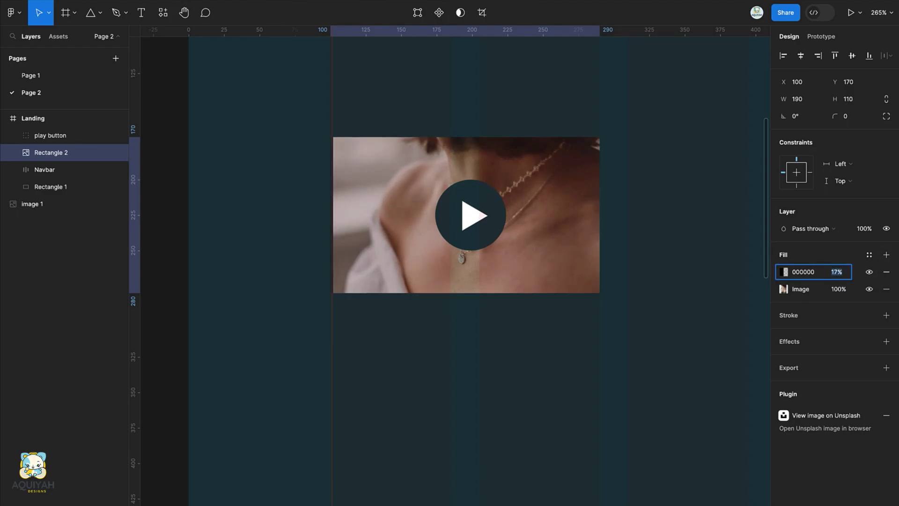
# Group the play button with the necklace photo rectangle
pyautogui.keyDown('shift'); pyautogui.click(487, 226); pyautogui.keyUp('shift')
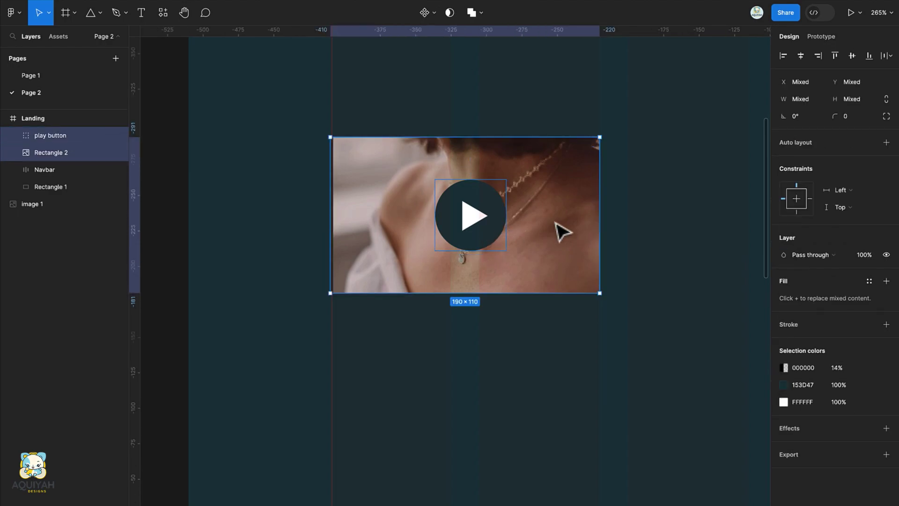
pyautogui.hotkey('ctrl', 'g')
pyautogui.scroll(-5, 498, 271)
pyautogui.press('Escape')
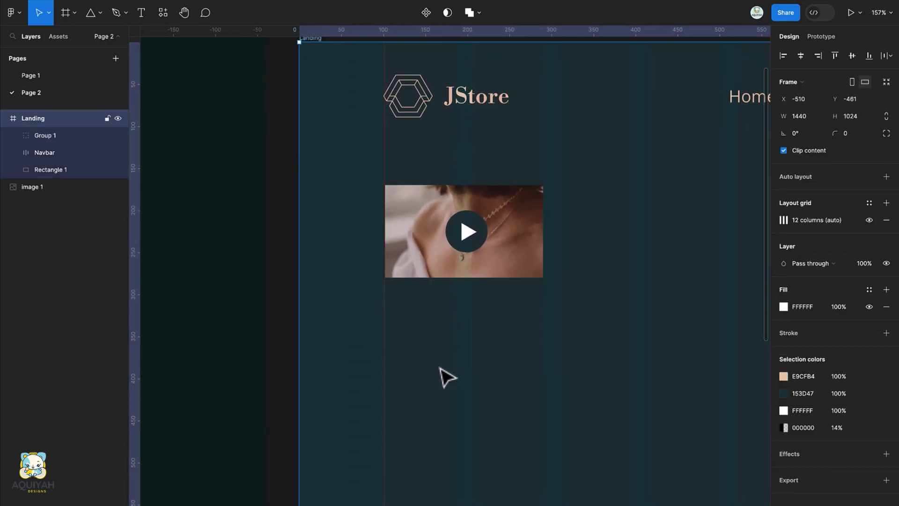
pyautogui.click(450, 262)
pyautogui.scroll(-5, 440, 309)
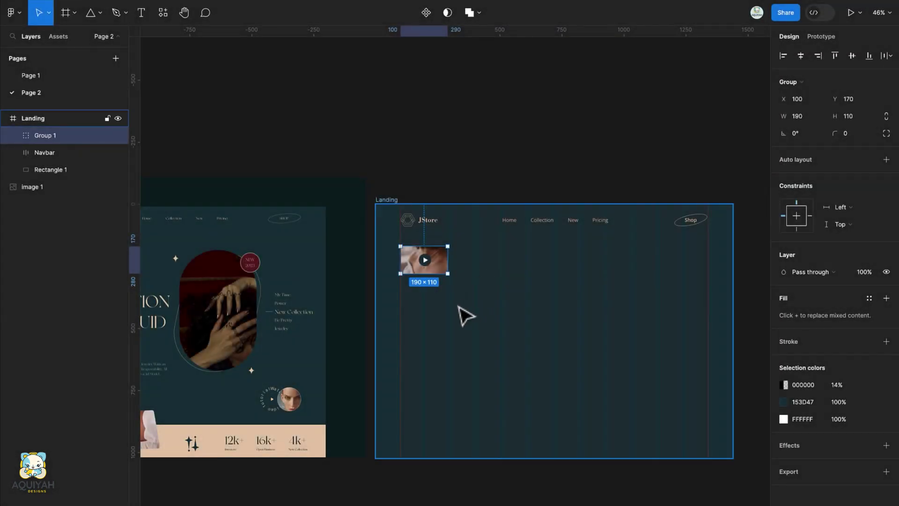
# Add the heading text "NEW COLLECTION BY LIQUID JEWELRY" below the necklace photo at X 103, Y 383
pyautogui.press('Escape')
pyautogui.hscroll(-10, 454, 317)
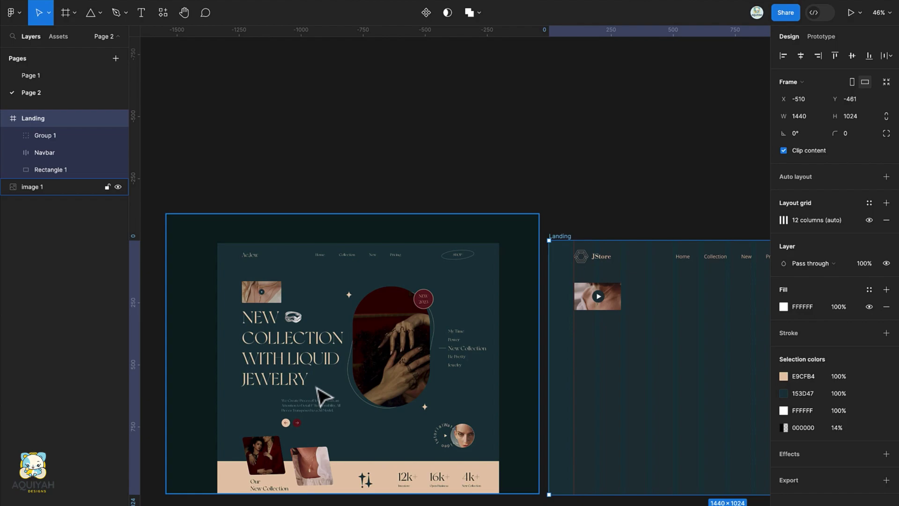
pyautogui.hscroll(6, 323, 396)
pyautogui.press('t')
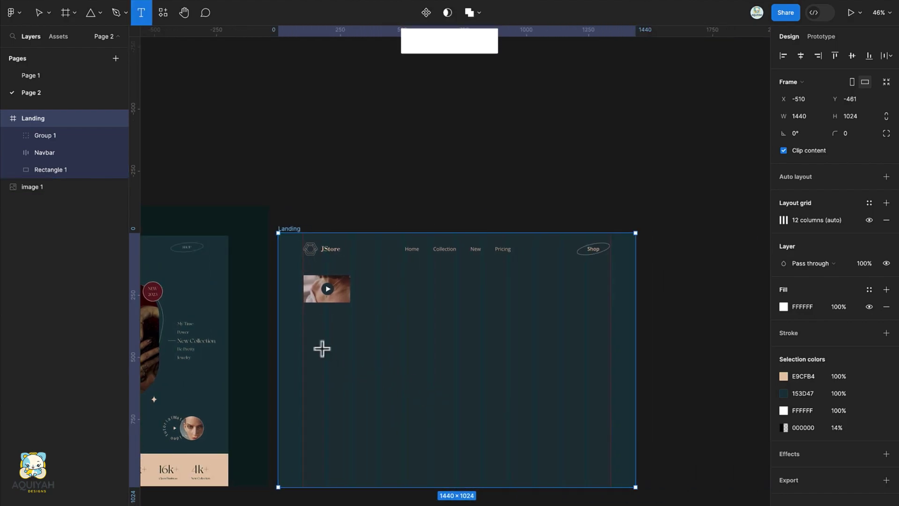
pyautogui.scroll(5, 322, 346)
pyautogui.click(289, 315)
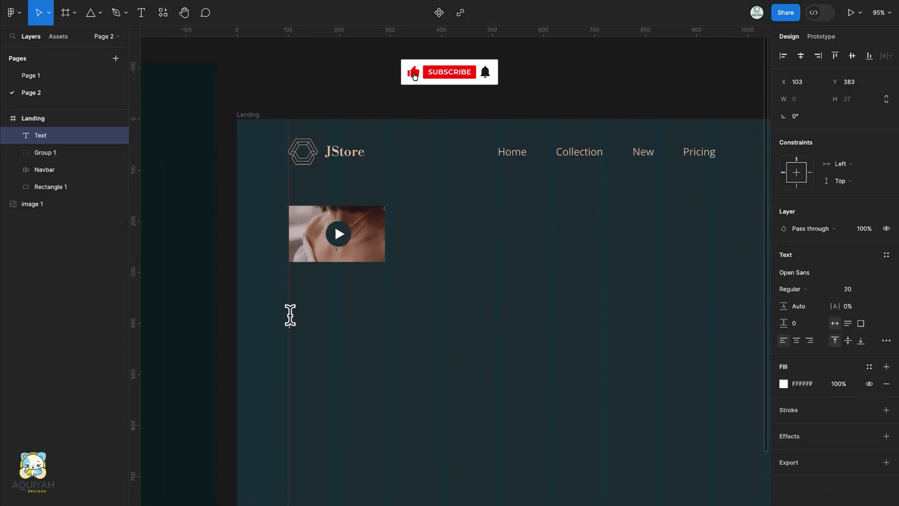
pyautogui.write('N')
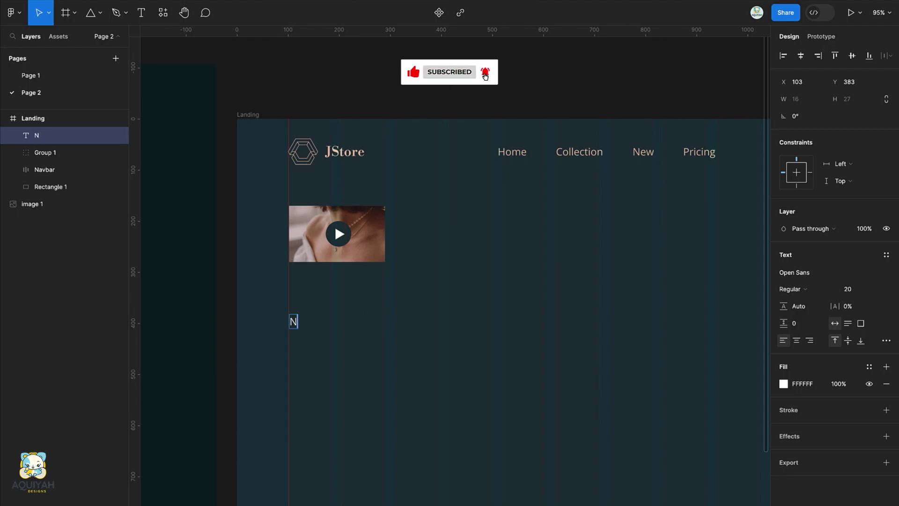
pyautogui.write('NEW COLLECTION BY LI')
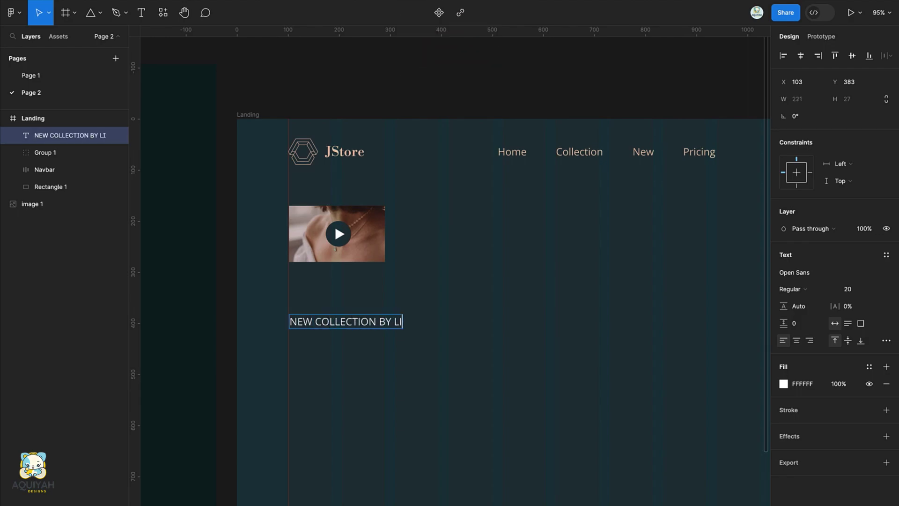
pyautogui.write('QUID JEWELRY')
pyautogui.press('Escape')
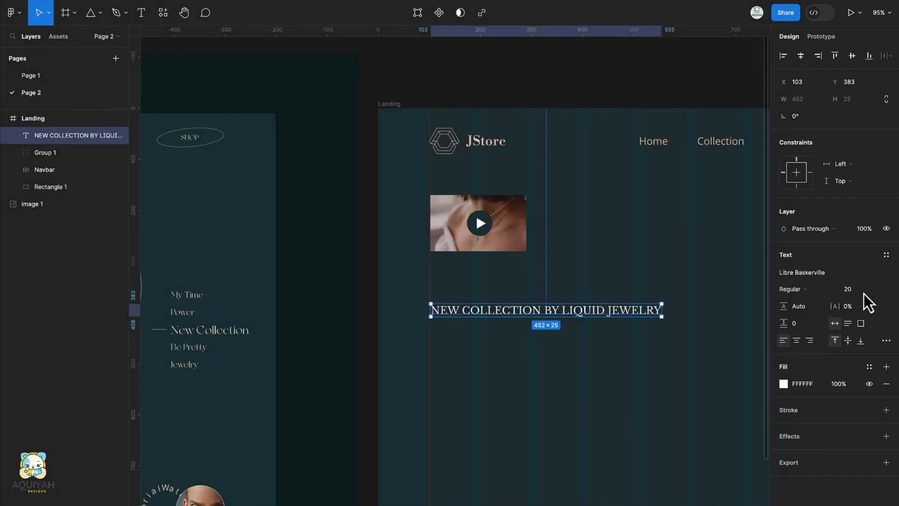
# Set the heading in Libre Baskerville Regular at font size 70
pyautogui.click(865, 293)
pyautogui.write('70')
pyautogui.press('Return')
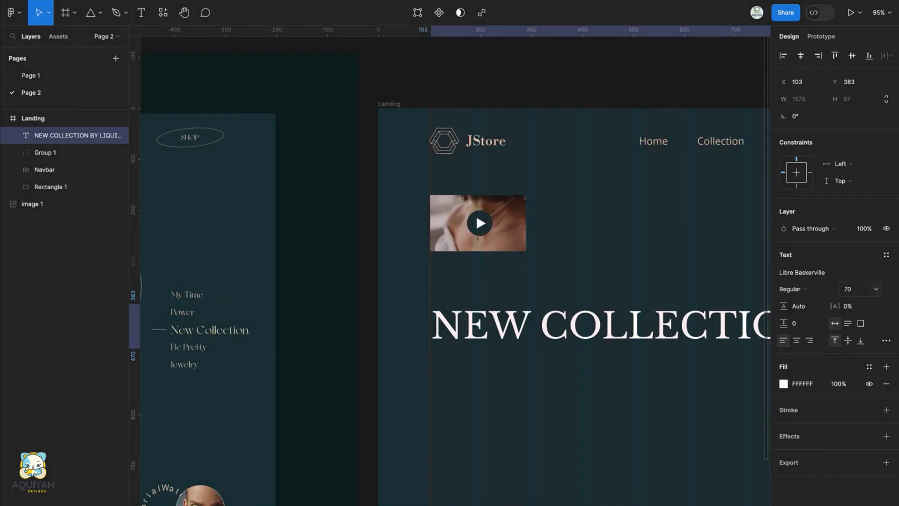
# Narrow the heading's text box to about 592 wide so the text wraps, and change its font to Libre Caslon Display
pyautogui.scroll(-5, 686, 401)
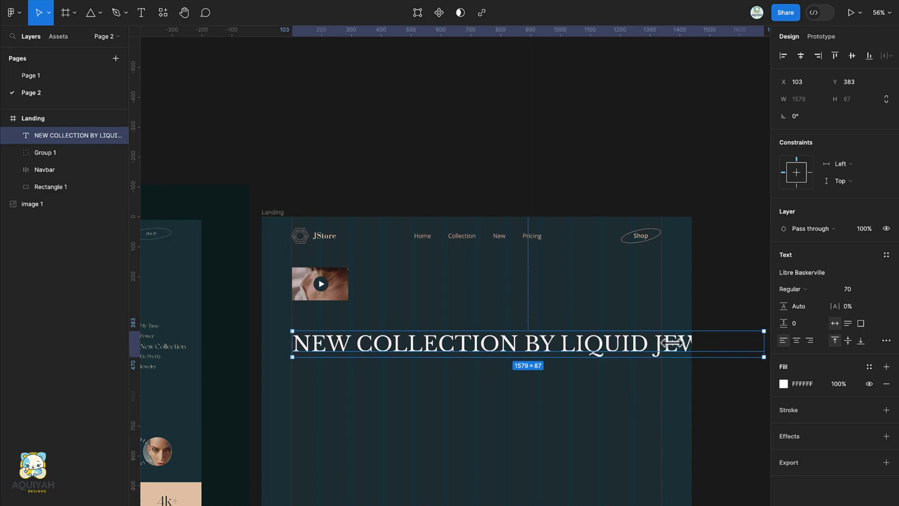
pyautogui.moveTo(672, 343); pyautogui.dragTo(488, 368)
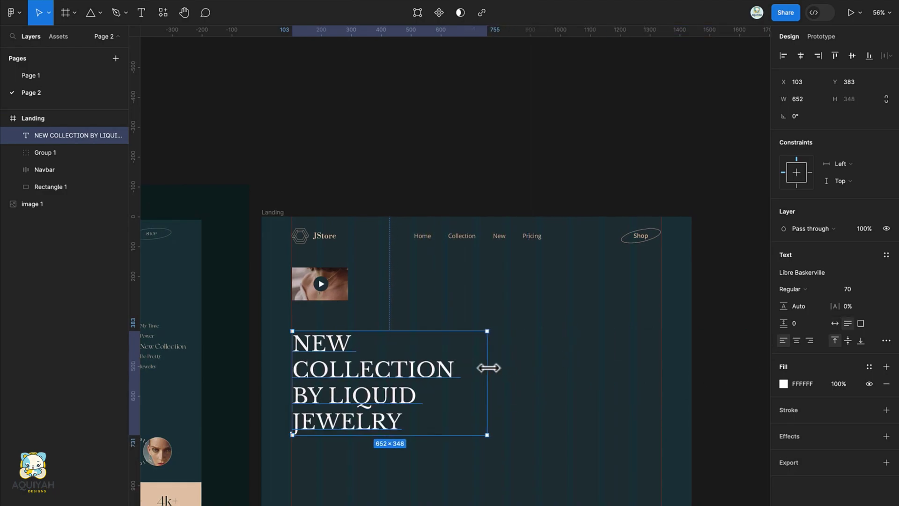
pyautogui.click(817, 274)
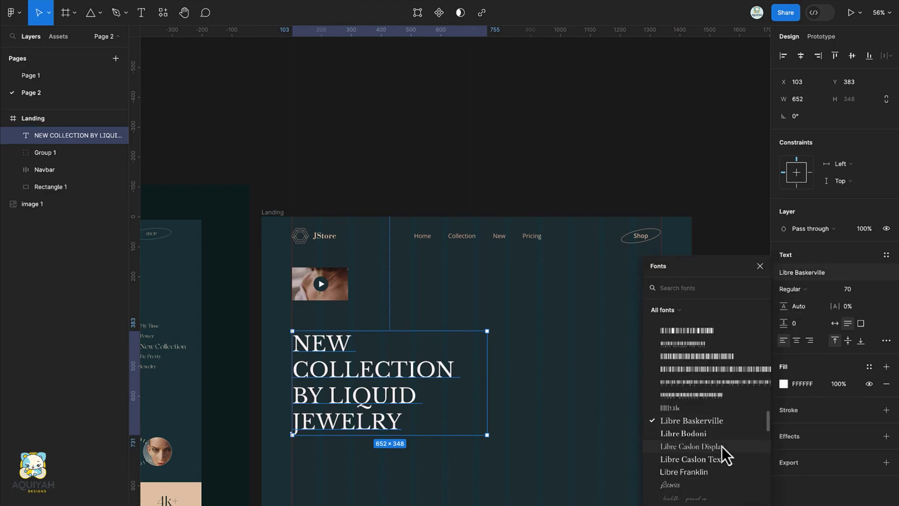
pyautogui.click(721, 444)
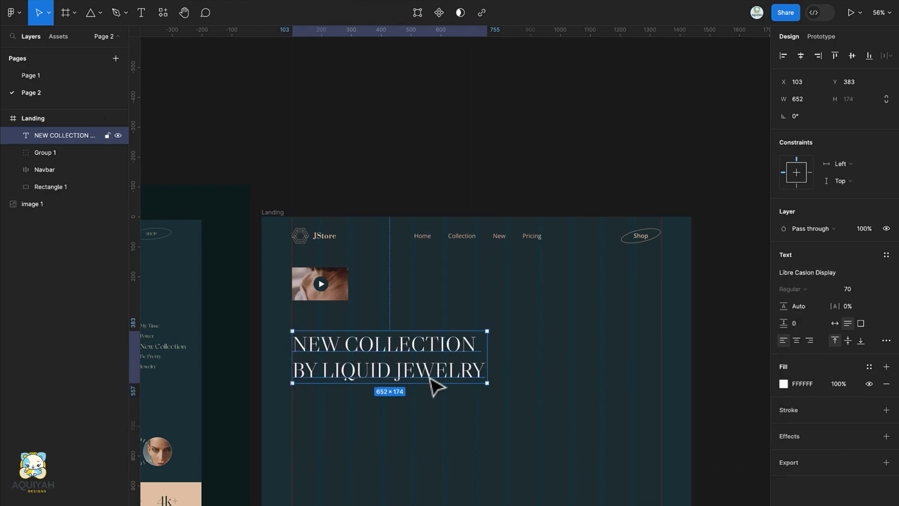
pyautogui.moveTo(490, 364); pyautogui.dragTo(468, 368)
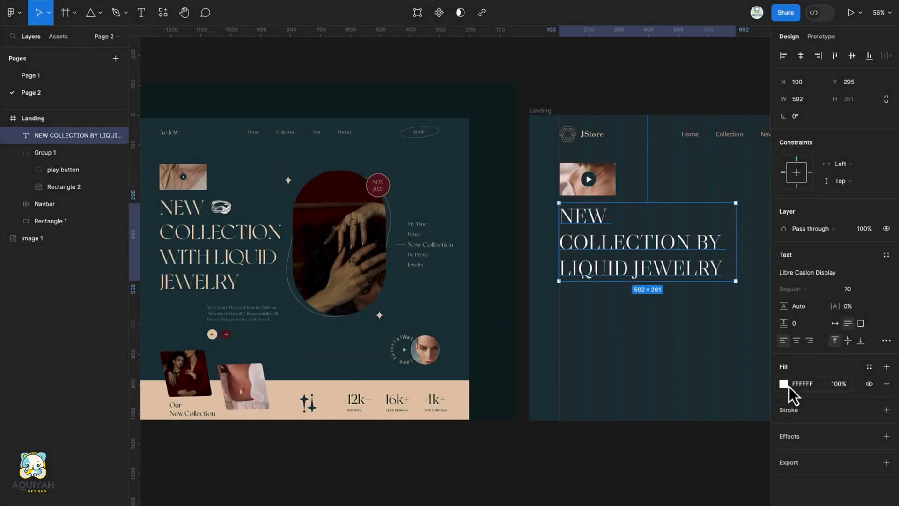
# Fill the heading with the beige E9CFB4 from the document colors
pyautogui.click(783, 383)
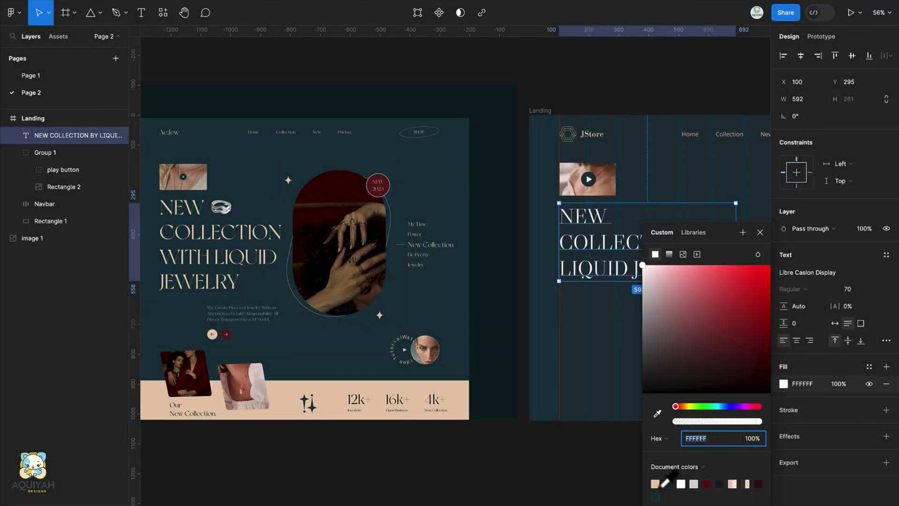
pyautogui.click(654, 483)
pyautogui.click(560, 476)
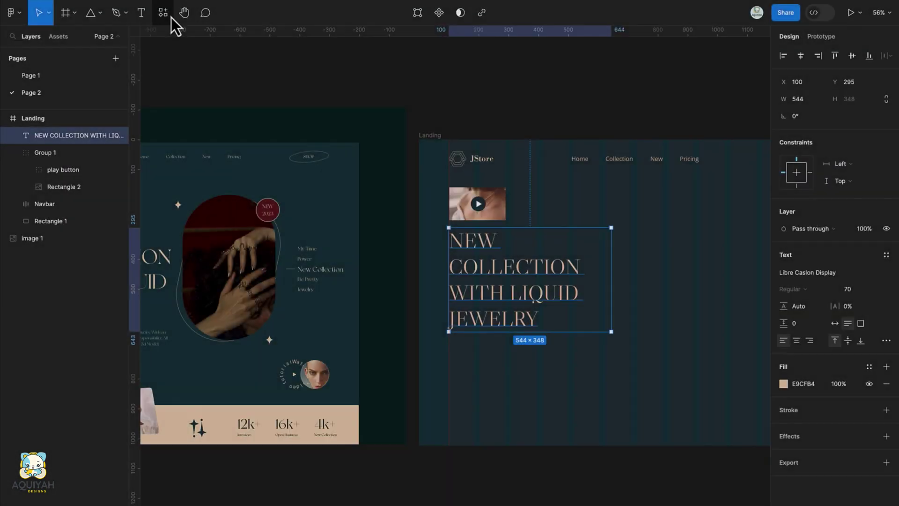
# Run the Unsplash plugin and search its photos for "ring"
pyautogui.click(169, 16)
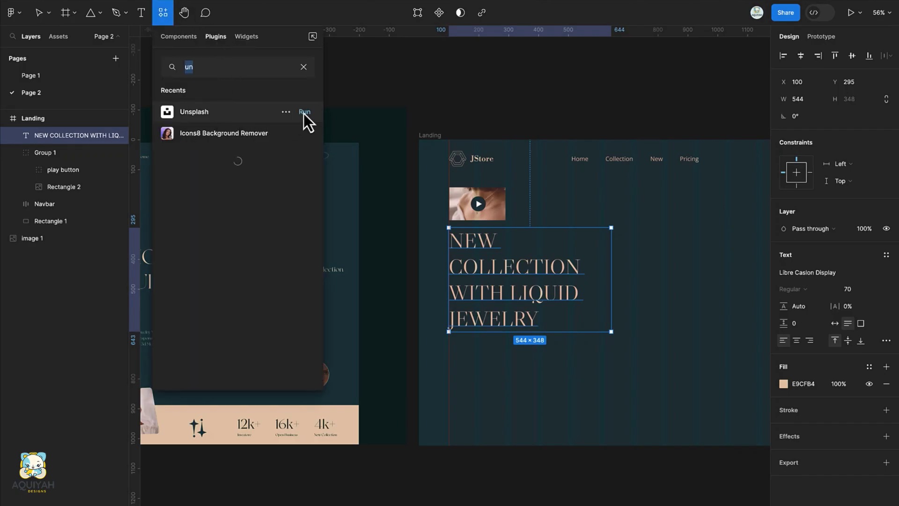
pyautogui.click(304, 111)
pyautogui.moveTo(329, 150); pyautogui.dragTo(432, 150)
pyautogui.click(389, 197)
pyautogui.write('rin')
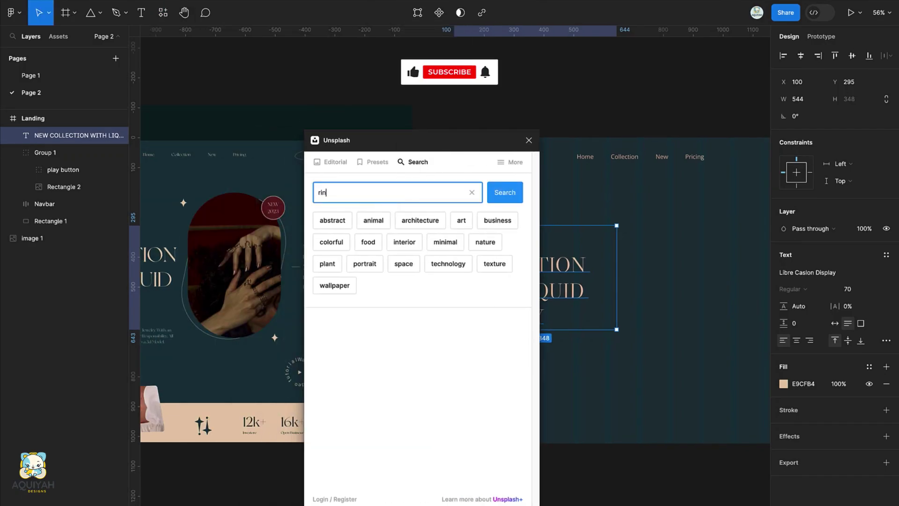
pyautogui.write('g')
pyautogui.press('Return')
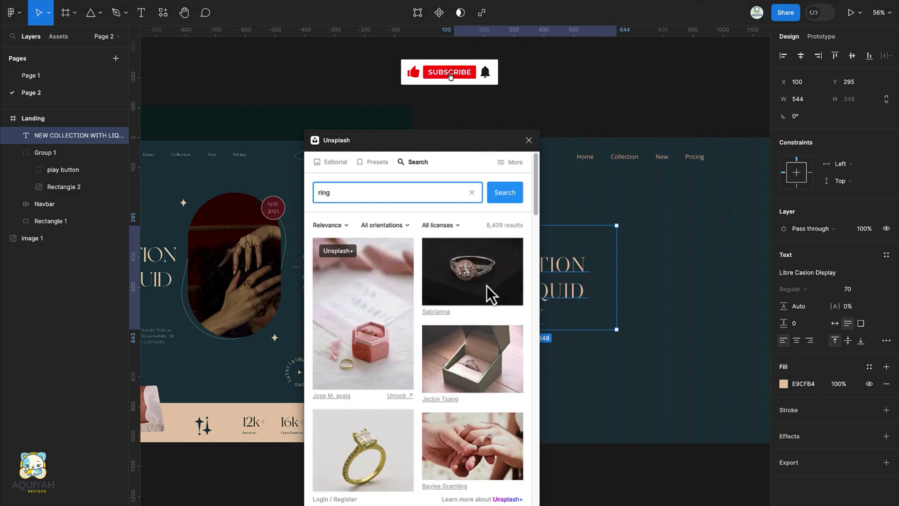
# Insert the photo of the silver diamond-studded ring on a white background and close the Unsplash plugin
pyautogui.scroll(-5, 470, 305)
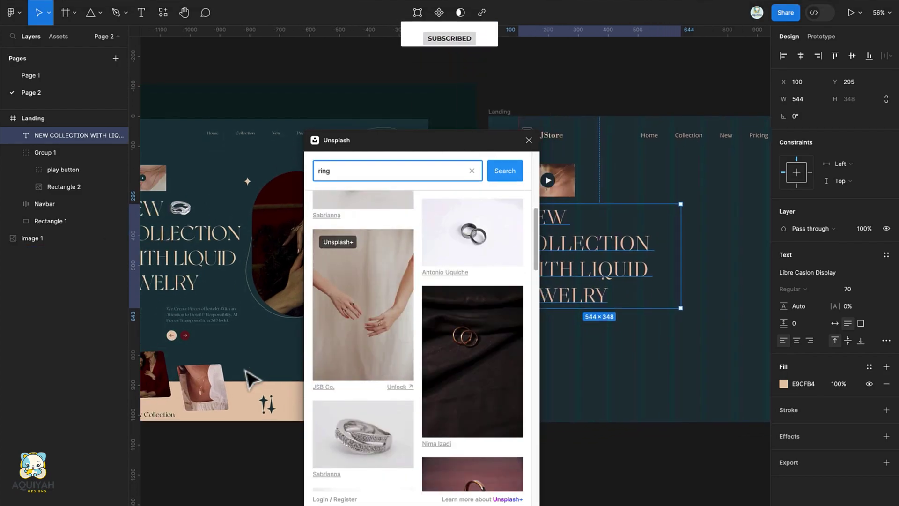
pyautogui.click(385, 447)
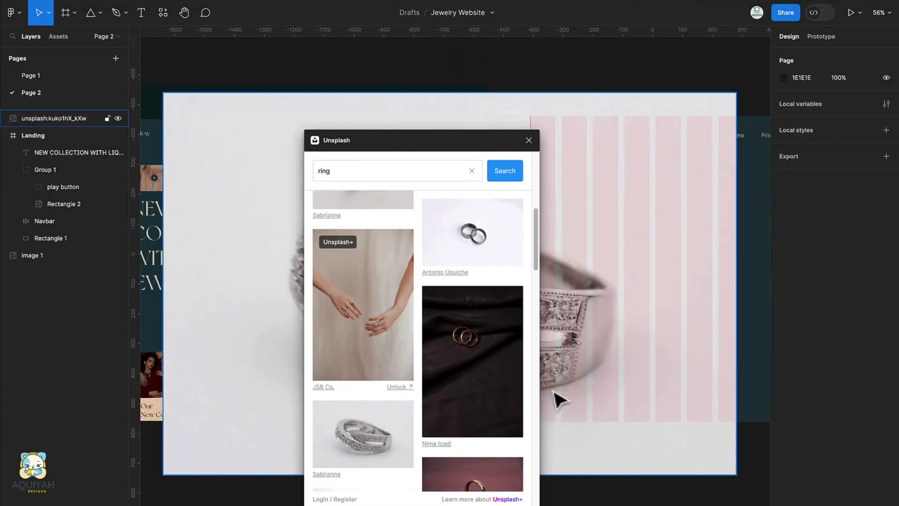
pyautogui.click(529, 141)
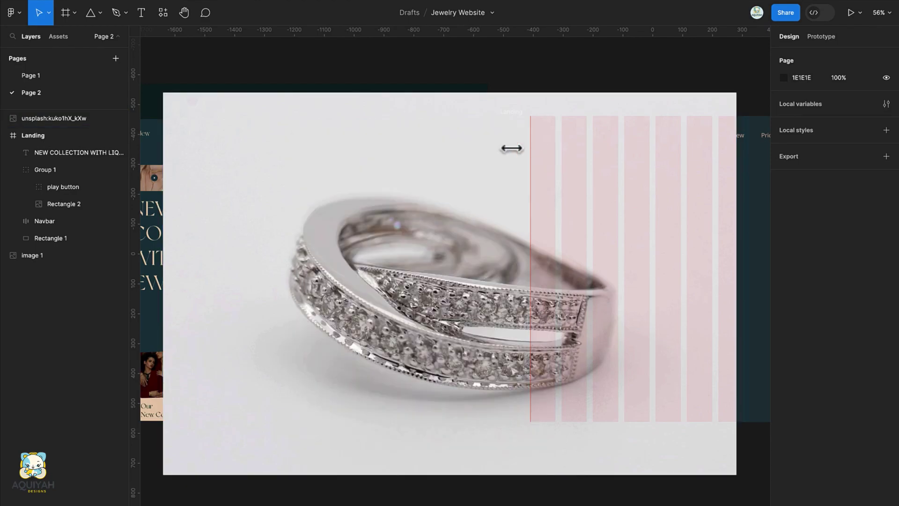
# Scale the ring photo down to about 269 × 179 and place it near the heading's first line at about X 376, Y 226
pyautogui.click(251, 144)
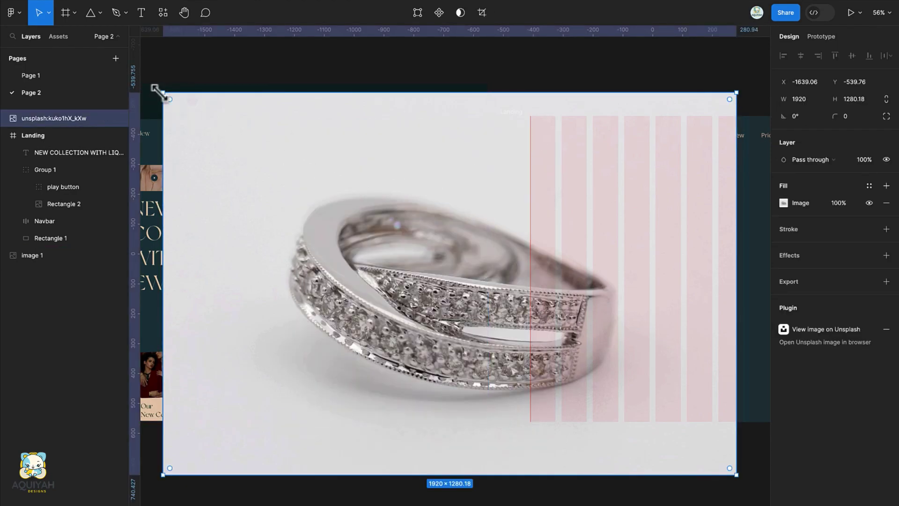
pyautogui.moveTo(157, 90); pyautogui.dragTo(652, 261)
pyautogui.hscroll(3, 652, 261)
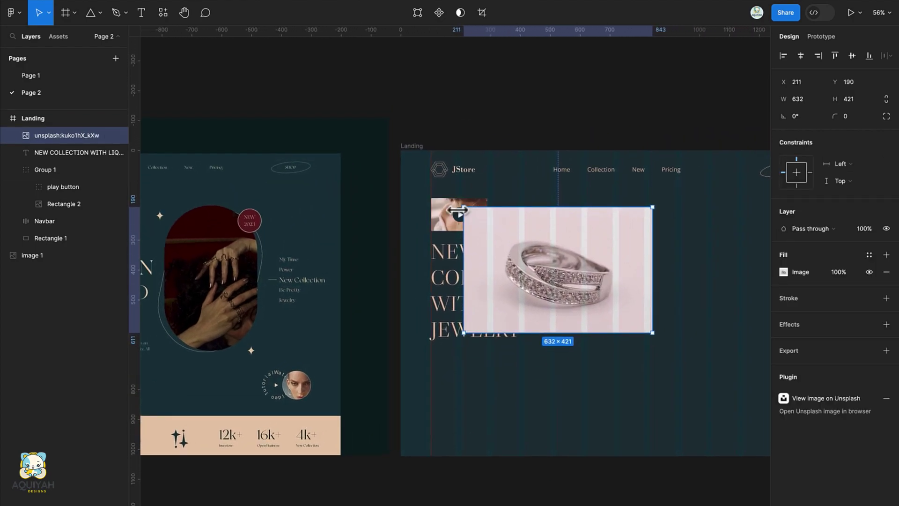
pyautogui.moveTo(463, 209); pyautogui.dragTo(573, 281)
pyautogui.moveTo(616, 307); pyautogui.dragTo(555, 244)
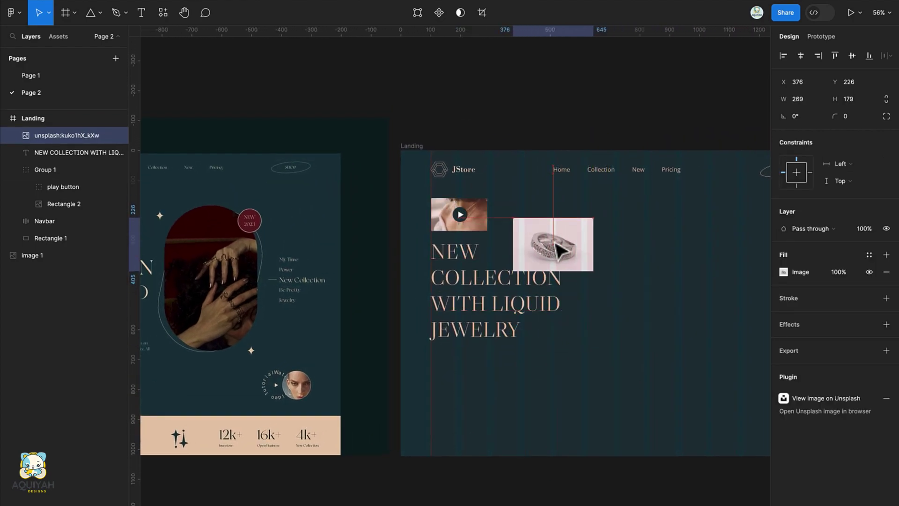
# Remove the ring photo's background with the Icons8 Background Remover plugin
pyautogui.hscroll(-2, 356, 140)
pyautogui.click(167, 13)
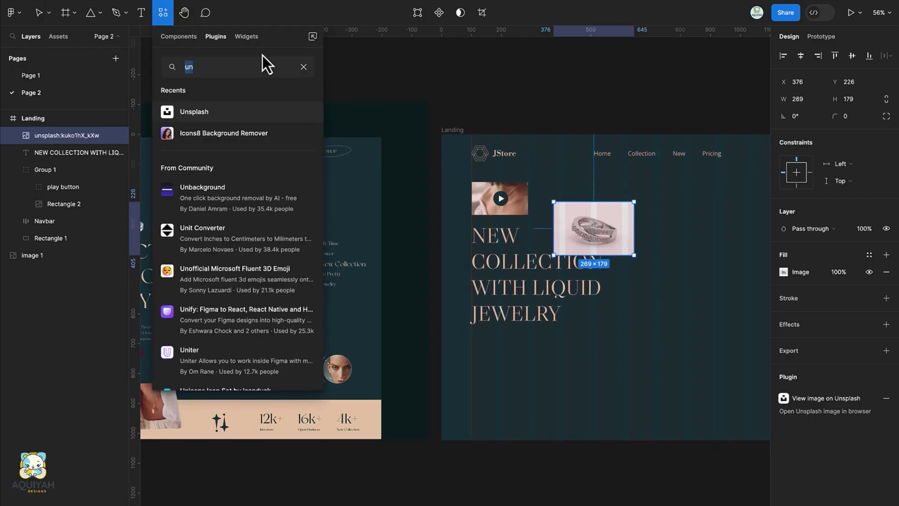
pyautogui.press('BackSpace')
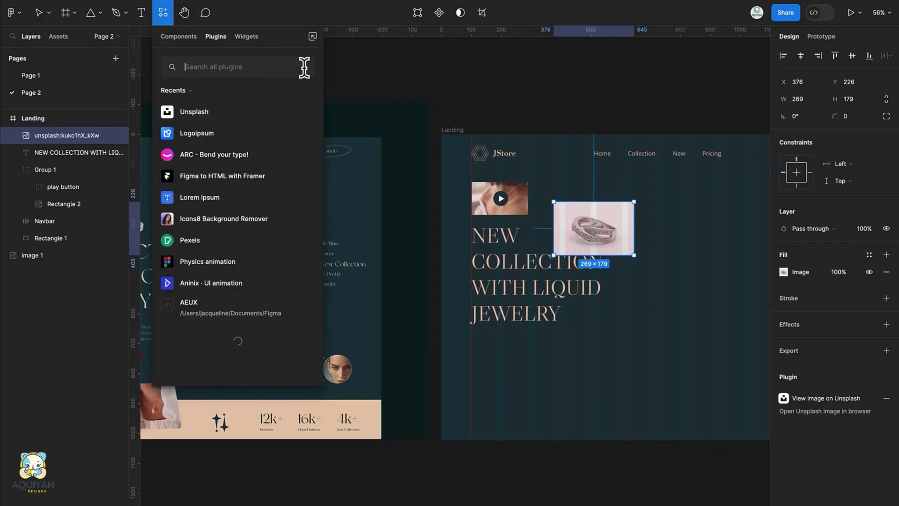
pyautogui.click(295, 218)
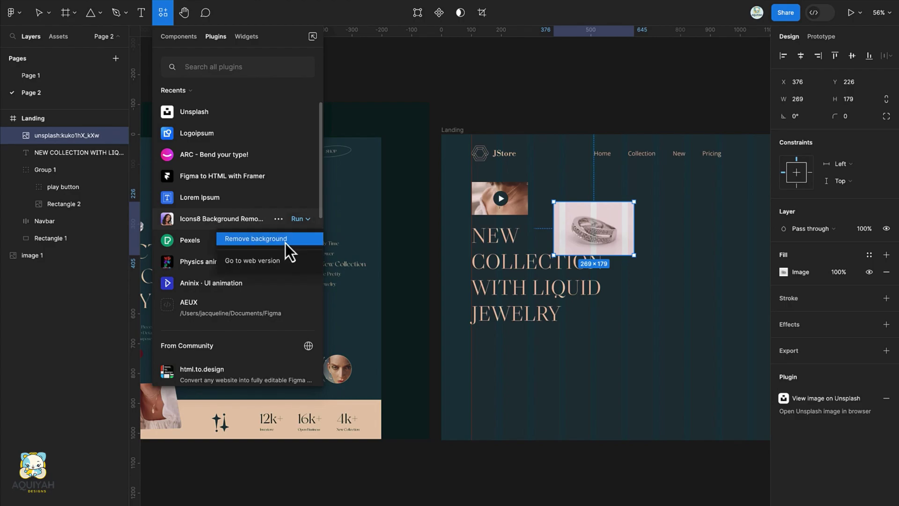
pyautogui.click(285, 243)
# Set the ring image's fill mode to Crop and crop it closely around the ring to about 190 × 103
pyautogui.hscroll(-2, 562, 257)
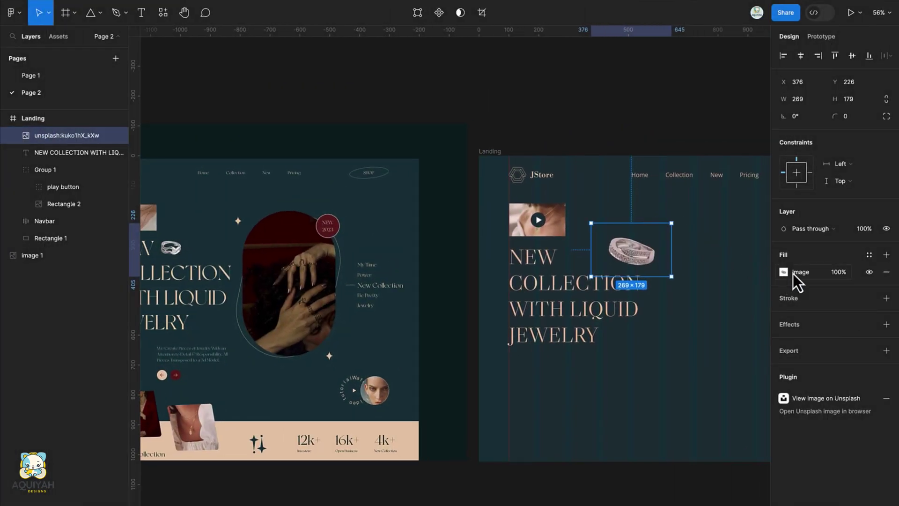
pyautogui.click(793, 273)
pyautogui.click(664, 309)
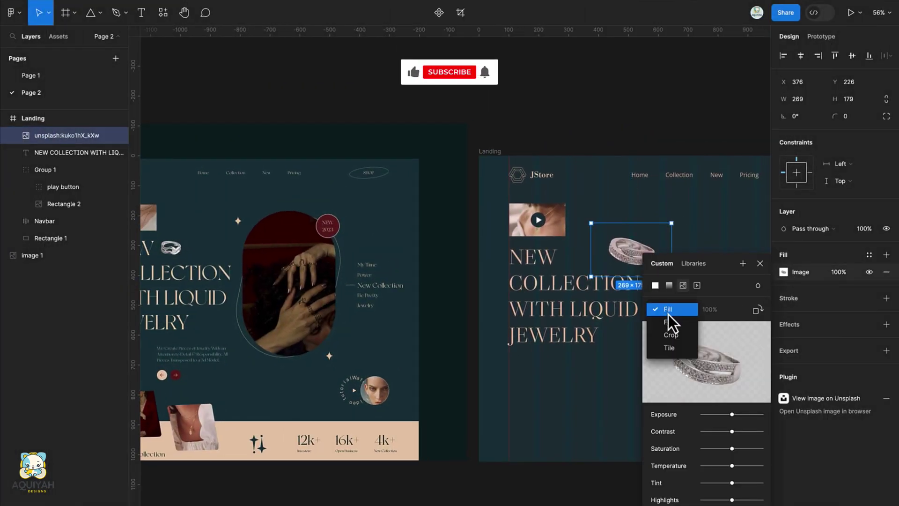
pyautogui.click(671, 347)
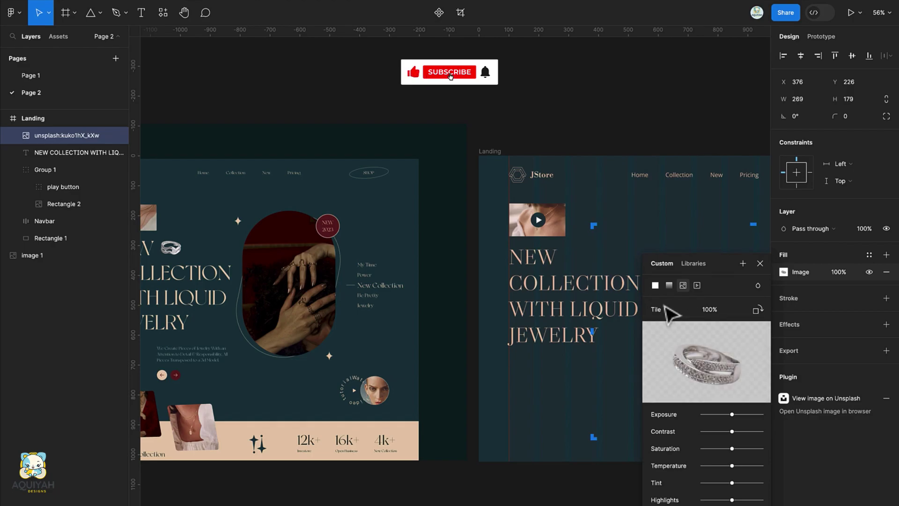
pyautogui.click(655, 309)
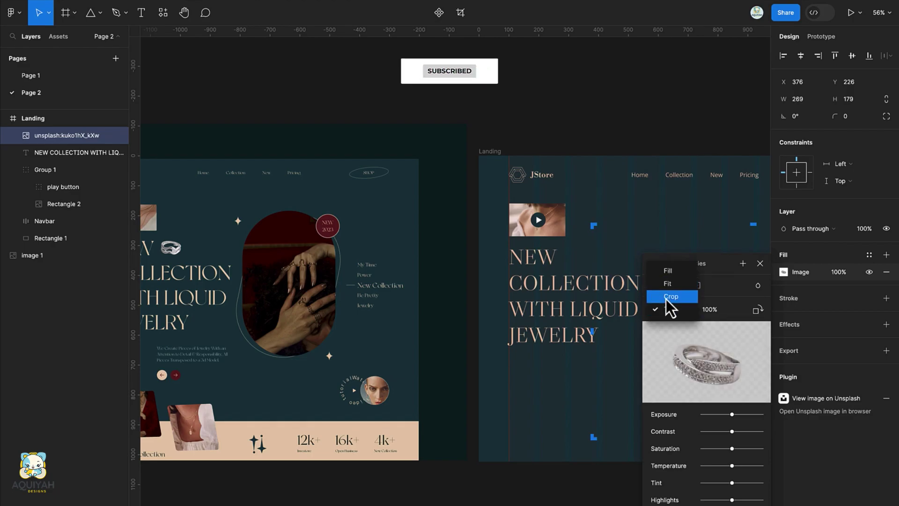
pyautogui.click(670, 296)
pyautogui.hscroll(3, 603, 225)
pyautogui.scroll(-1, 603, 225)
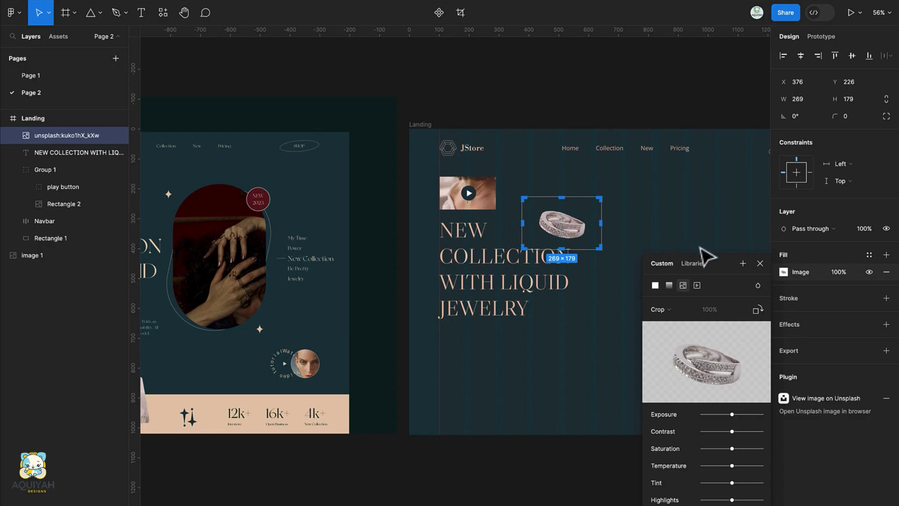
pyautogui.moveTo(601, 223); pyautogui.dragTo(588, 223)
pyautogui.moveTo(523, 223); pyautogui.dragTo(561, 237)
pyautogui.moveTo(565, 200); pyautogui.dragTo(565, 210)
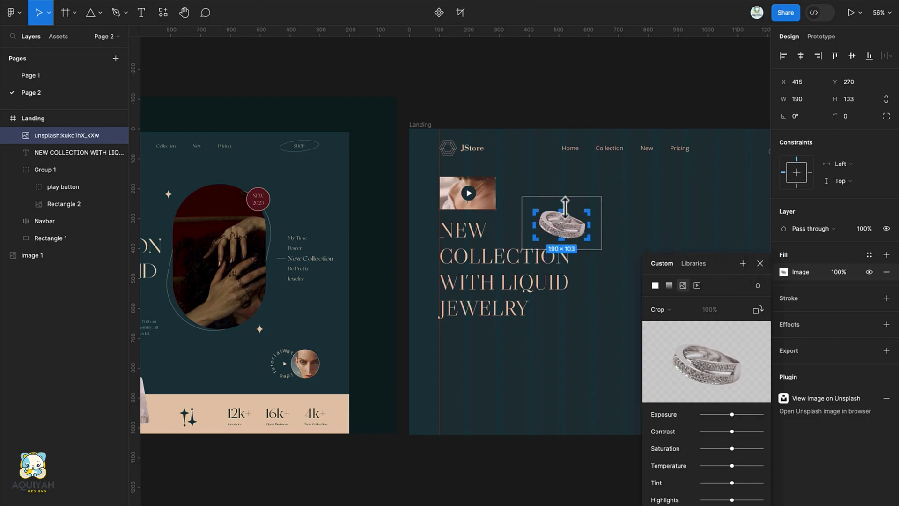
pyautogui.press('Return')
# Scale the ring image down to about 111 × 60 and place it right after the word NEW at about X 284, Y 306
pyautogui.moveTo(591, 242); pyautogui.dragTo(534, 230)
pyautogui.hscroll(-5, 538, 241)
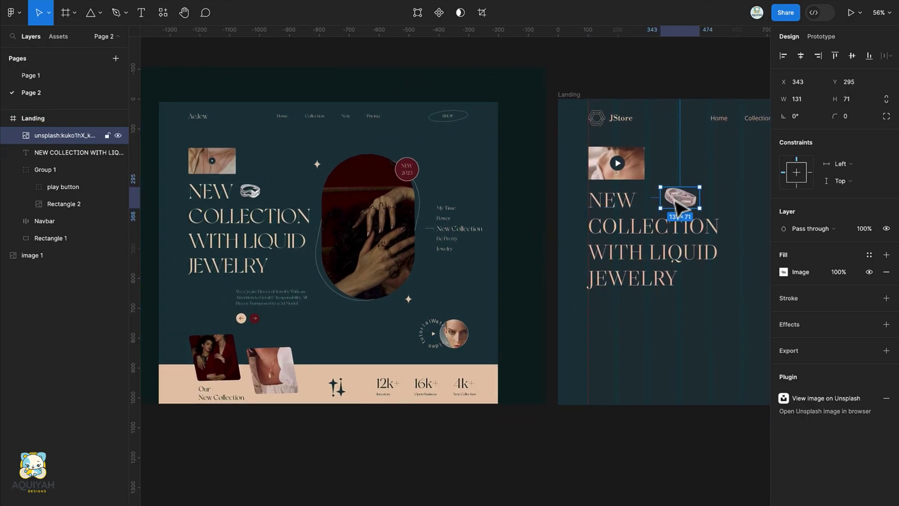
pyautogui.moveTo(673, 200)
pyautogui.mouseDown()
pyautogui.moveTo(656, 204)
pyautogui.moveTo(679, 210)
pyautogui.mouseUp()
pyautogui.scroll(-2, 679, 209)
pyautogui.hscroll(2, 679, 209)
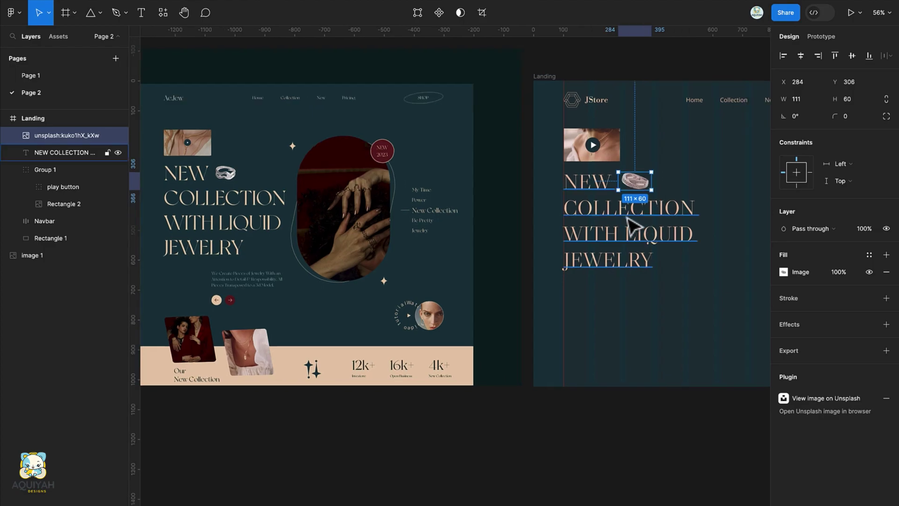
pyautogui.click(634, 225)
pyautogui.click(642, 182)
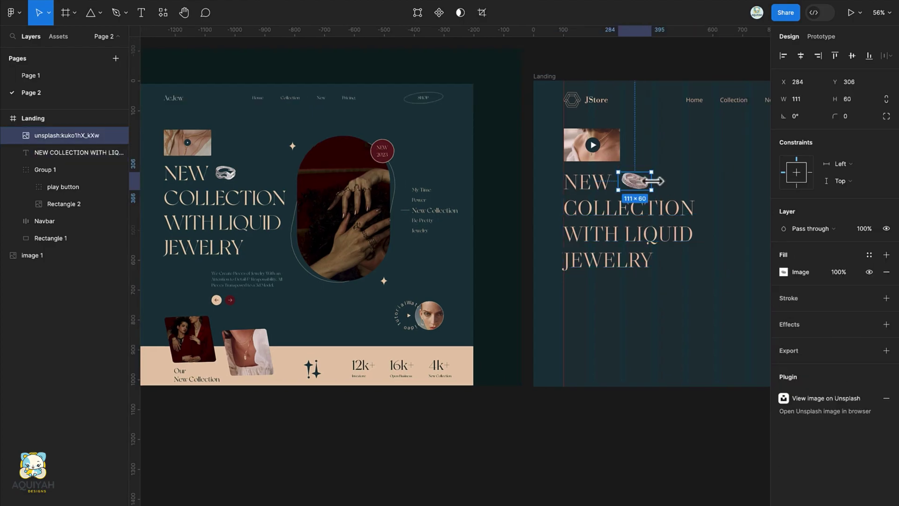
# Preview the Landing frame and enlarge the preview to check the hero layout
pyautogui.click(545, 77)
pyautogui.hotkey('shift', 'space')
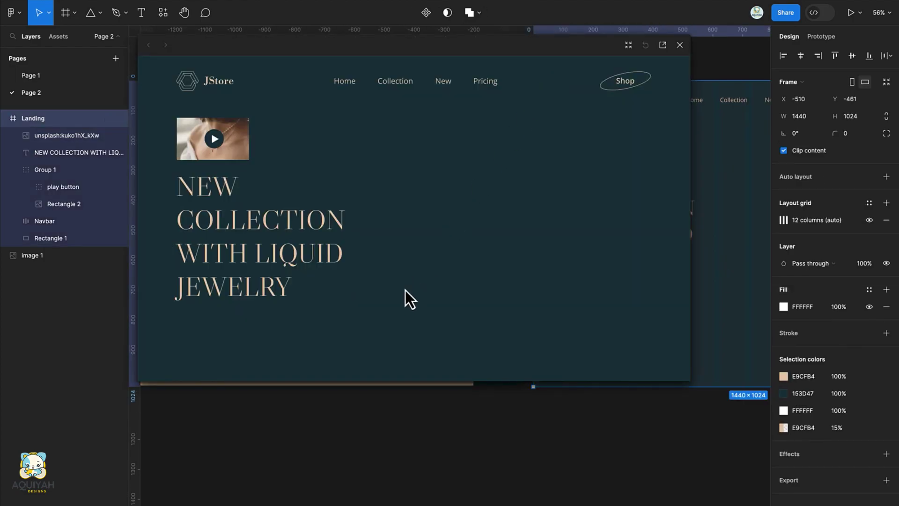
pyautogui.moveTo(687, 380); pyautogui.dragTo(817, 487)
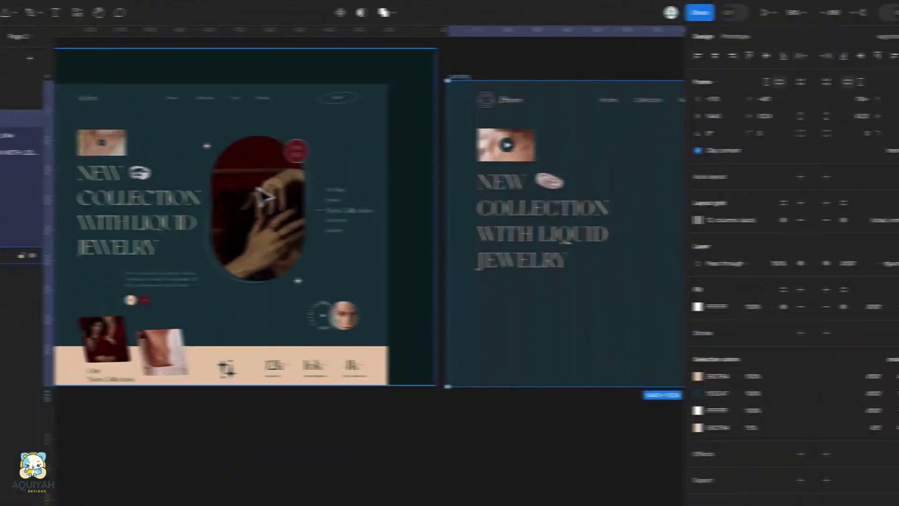
# Draw a rectangle of about 390 × 520 in the hero area to the right of the heading
pyautogui.hscroll(6, 316, 185)
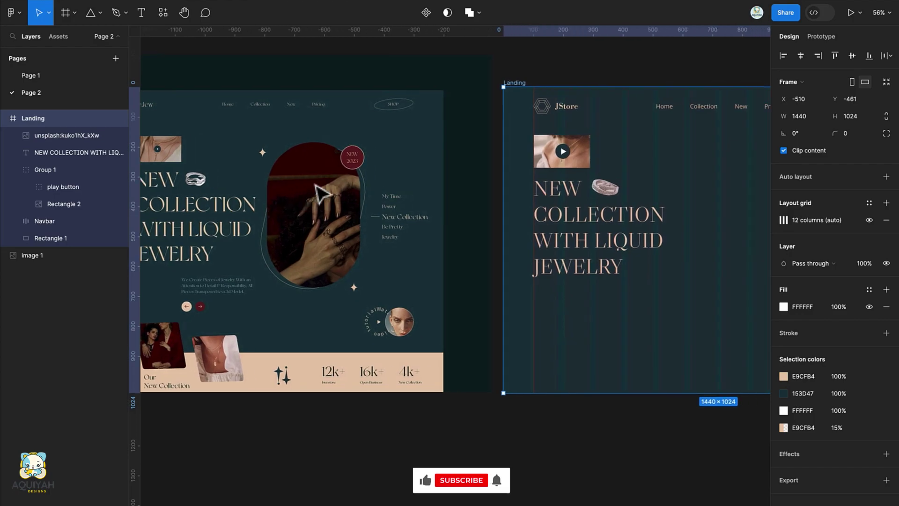
pyautogui.hscroll(4, 323, 184)
pyautogui.scroll(-1, 323, 184)
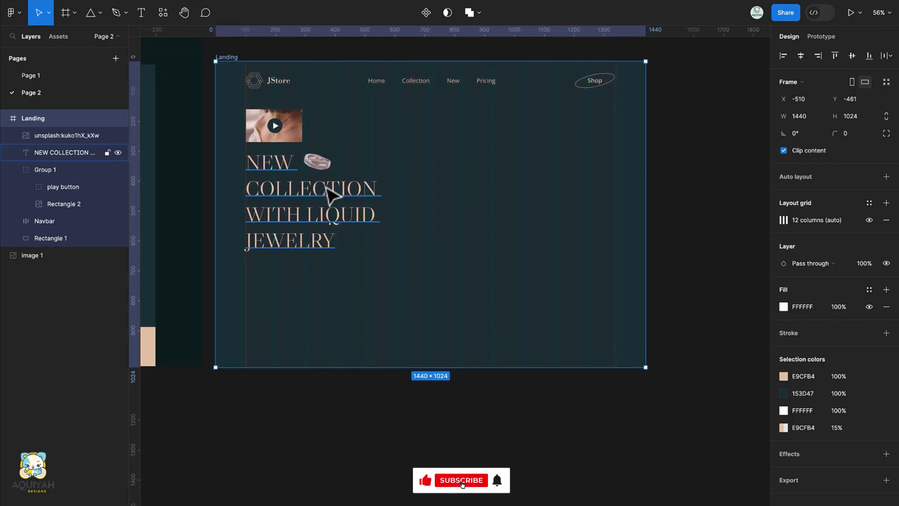
pyautogui.press('r')
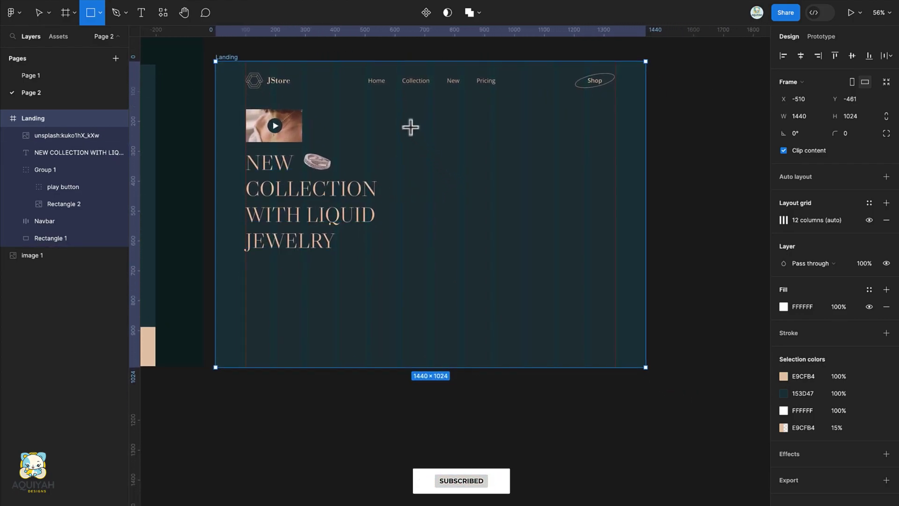
pyautogui.moveTo(410, 123)
pyautogui.mouseDown()
pyautogui.moveTo(427, 222)
pyautogui.moveTo(475, 257)
pyautogui.moveTo(543, 282)
pyautogui.moveTo(533, 279)
pyautogui.mouseUp()
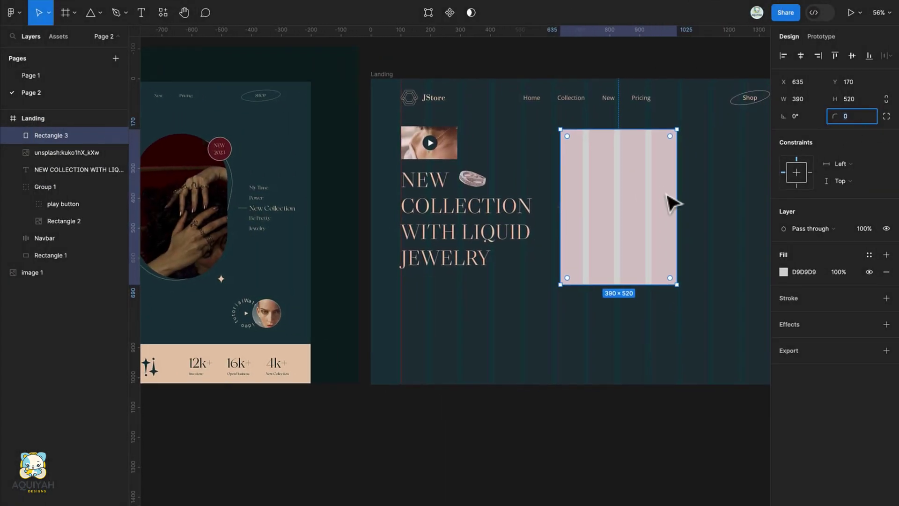
# Round the hero rectangle's corners fully into a pill shape and narrow it slightly
pyautogui.moveTo(670, 137); pyautogui.dragTo(619, 206)
pyautogui.moveTo(562, 198); pyautogui.dragTo(571, 198)
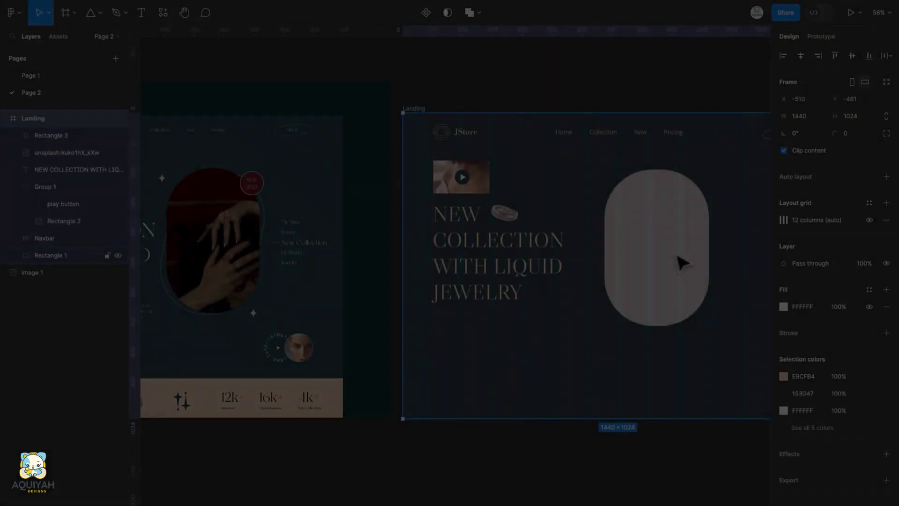
# Run the Unsplash plugin on the pill-shaped rectangle and search it for rings
pyautogui.click(681, 262)
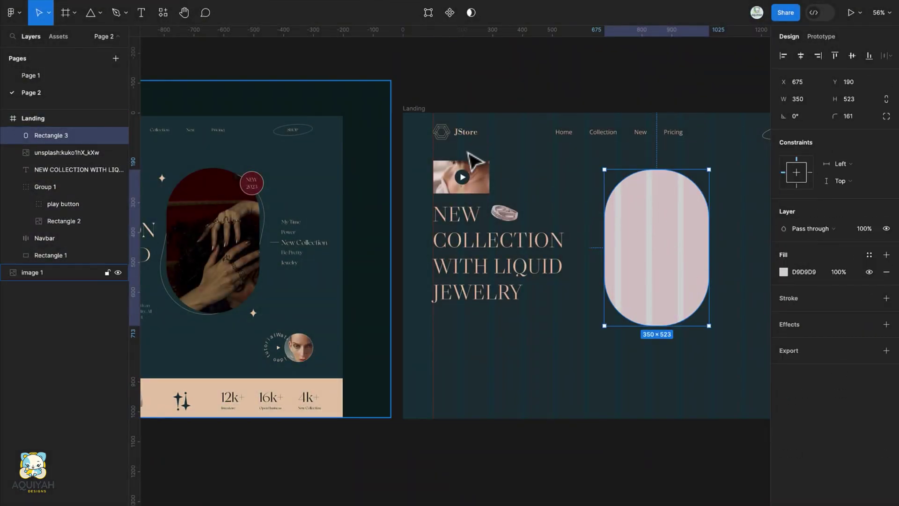
pyautogui.click(163, 14)
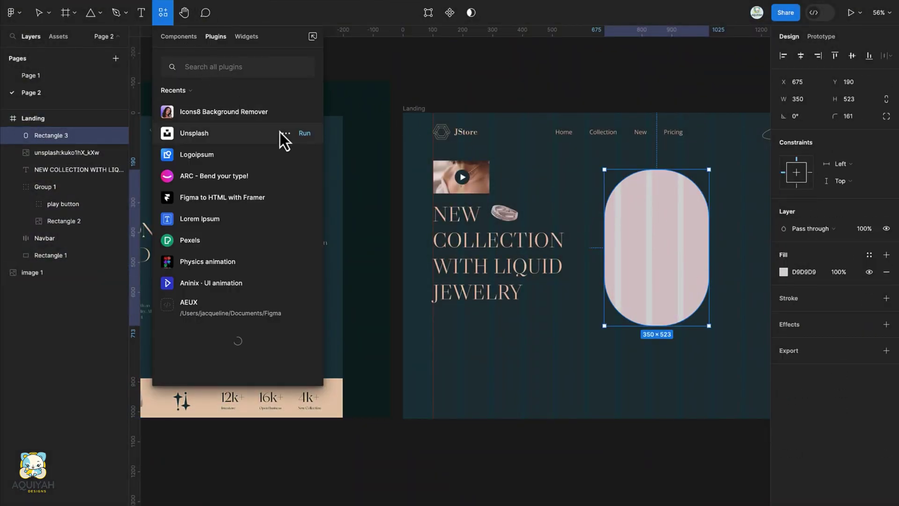
pyautogui.click(307, 133)
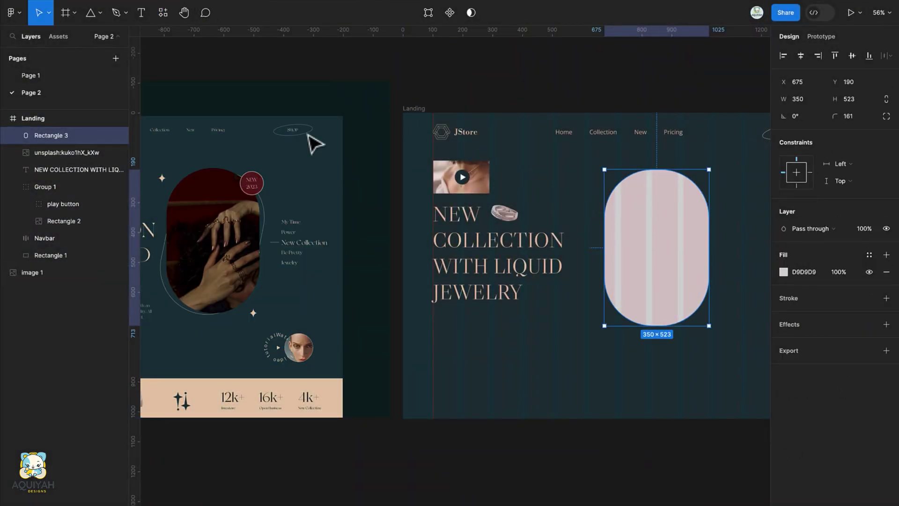
pyautogui.click(383, 192)
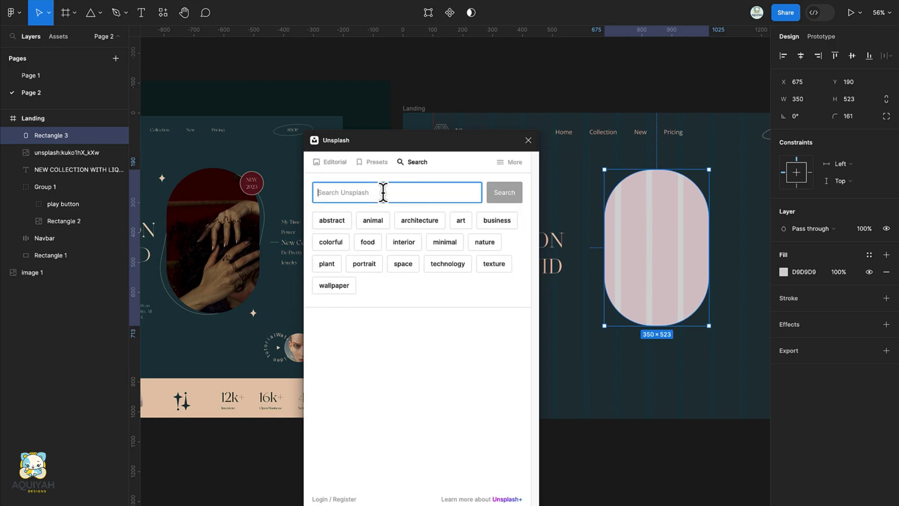
pyautogui.write('rings')
pyautogui.press('Return')
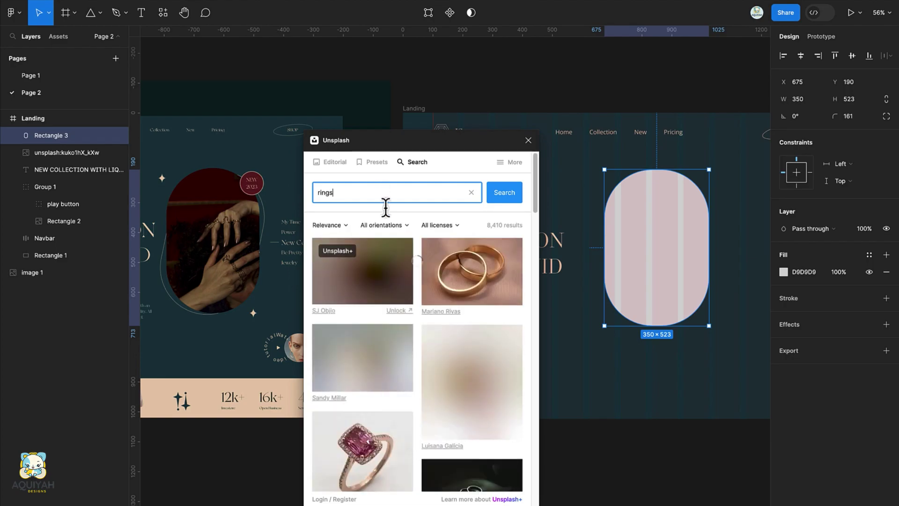
# Fill the pill shape with the Unsplash photo of a diamond ring on dark red roses and close the plugin
pyautogui.scroll(-10, 404, 366)
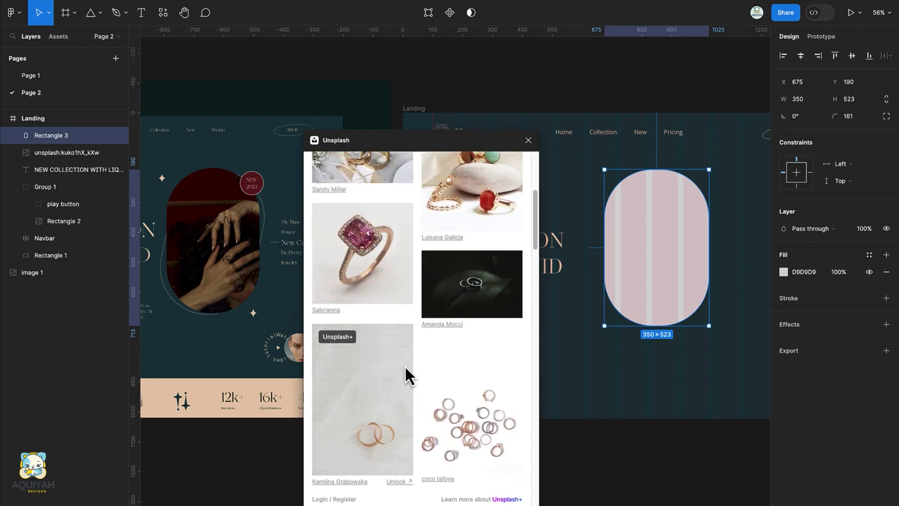
pyautogui.scroll(-5, 404, 365)
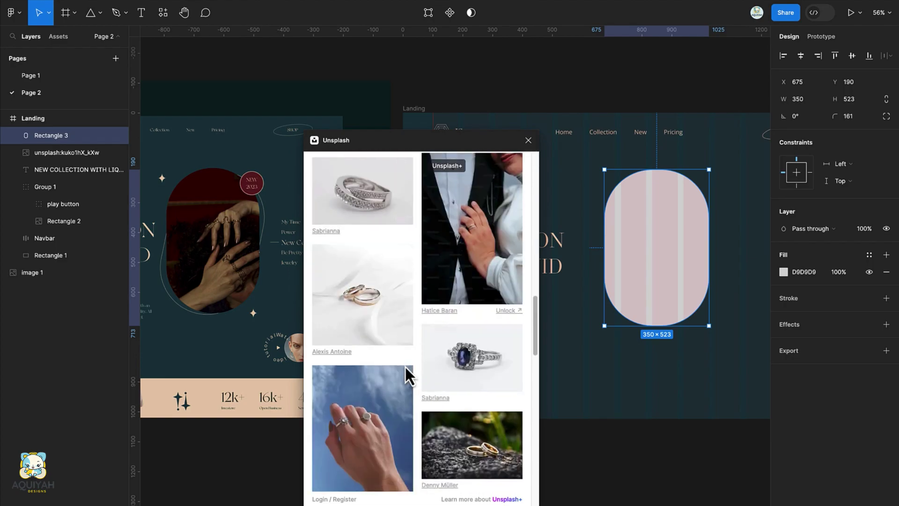
pyautogui.scroll(7, 404, 366)
pyautogui.scroll(-10, 405, 365)
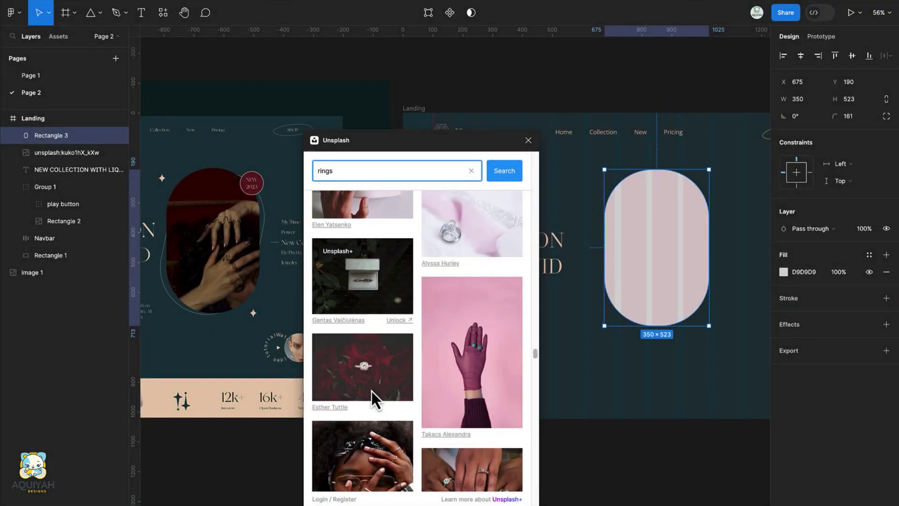
pyautogui.click(371, 391)
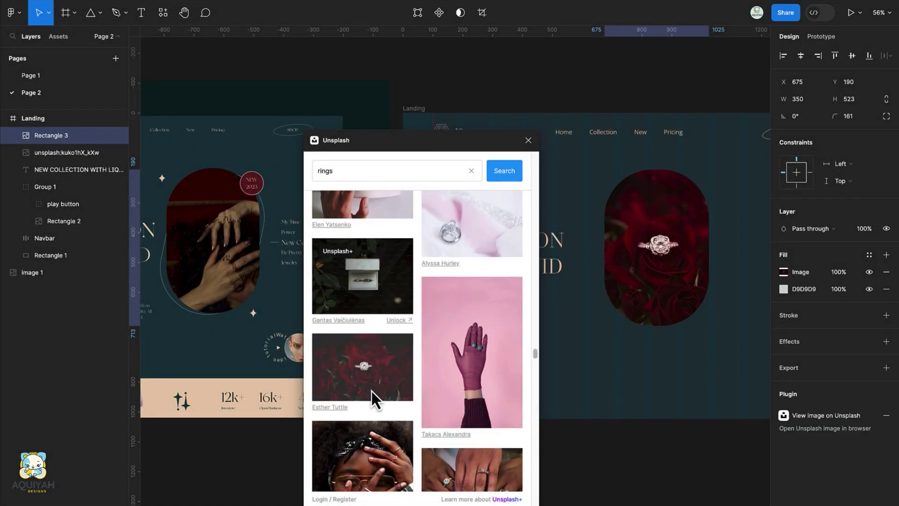
pyautogui.click(525, 143)
# Duplicate the ring photo pill, place the copy below the original in the layer order and rename it shape
pyautogui.hscroll(5, 629, 250)
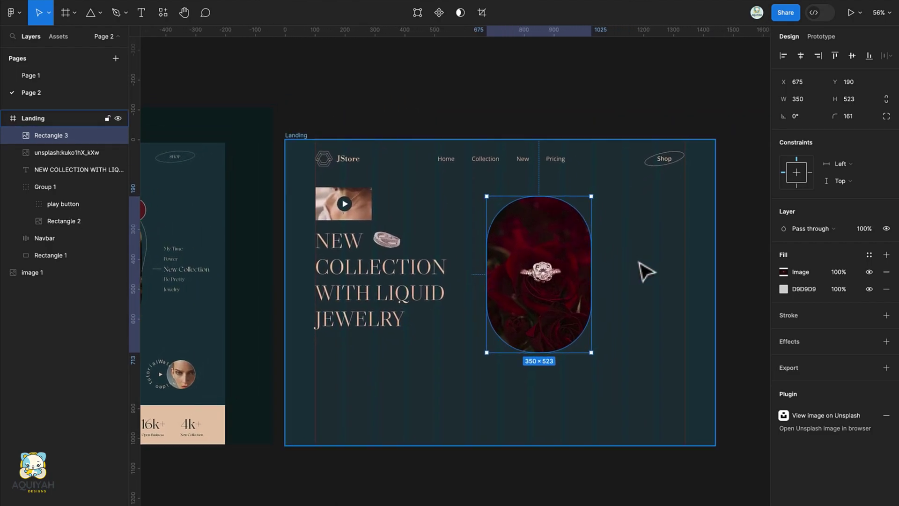
pyautogui.hotkey('ctrl', 'd')
pyautogui.hscroll(-3, 568, 305)
pyautogui.scroll(-3, 567, 305)
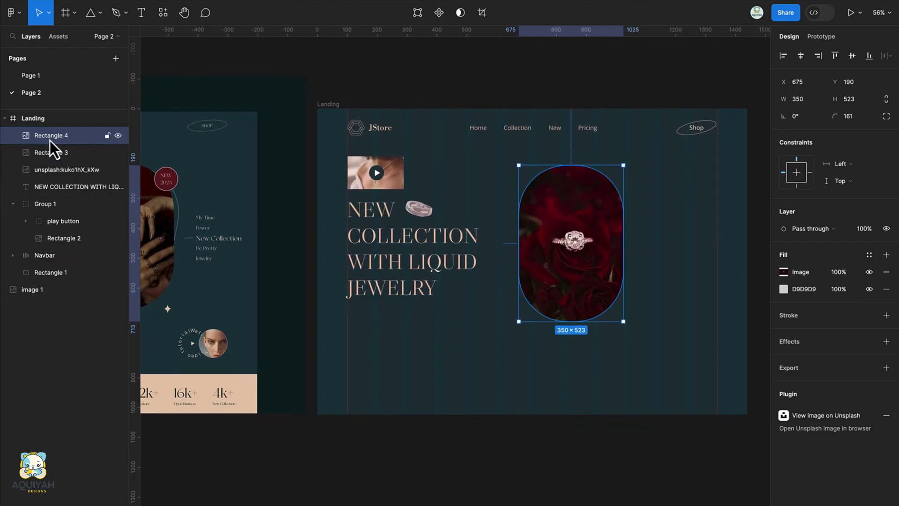
pyautogui.moveTo(50, 141); pyautogui.dragTo(51, 155)
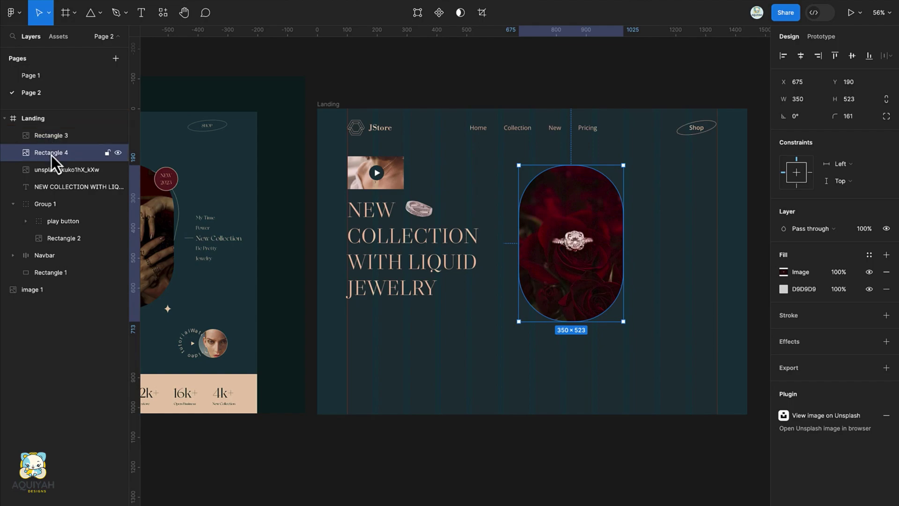
pyautogui.doubleClick(51, 155)
pyautogui.write('sha')
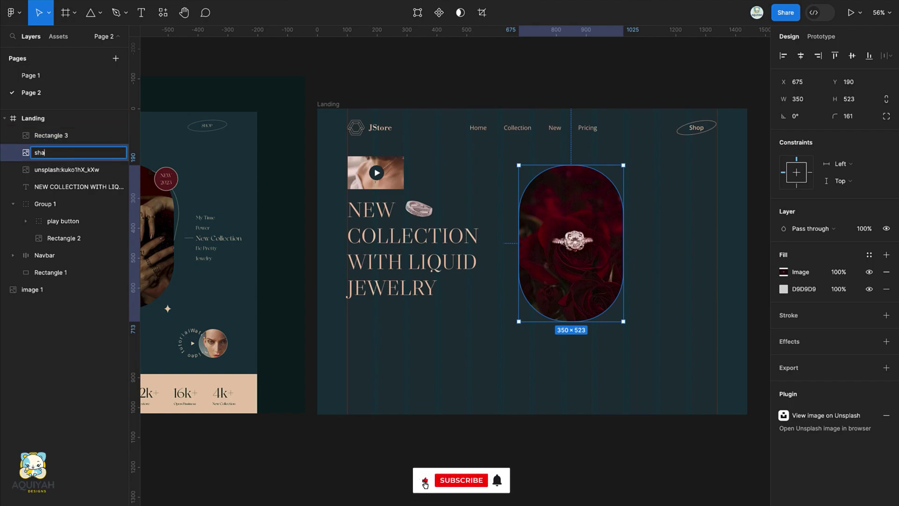
pyautogui.write('pe')
pyautogui.press('Return')
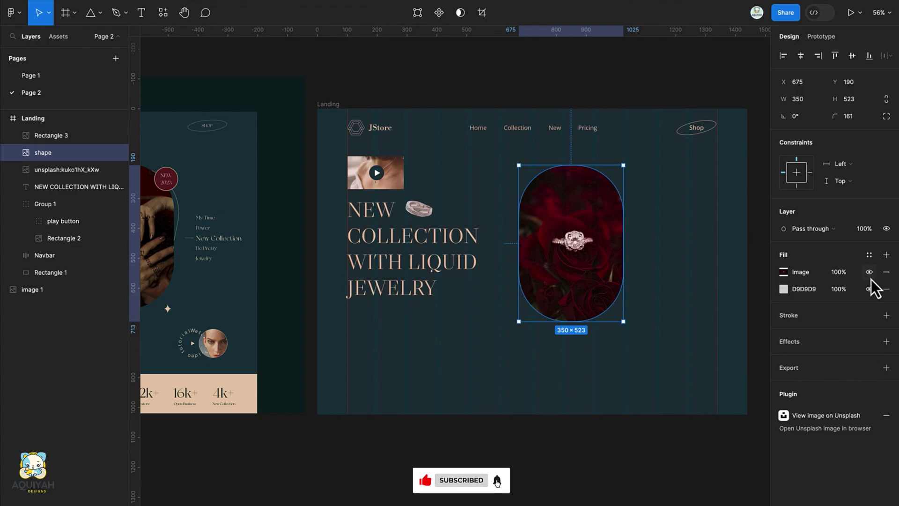
# Remove the image fill from the shape layer and rotate it to about -15.76° behind the photo
pyautogui.click(885, 272)
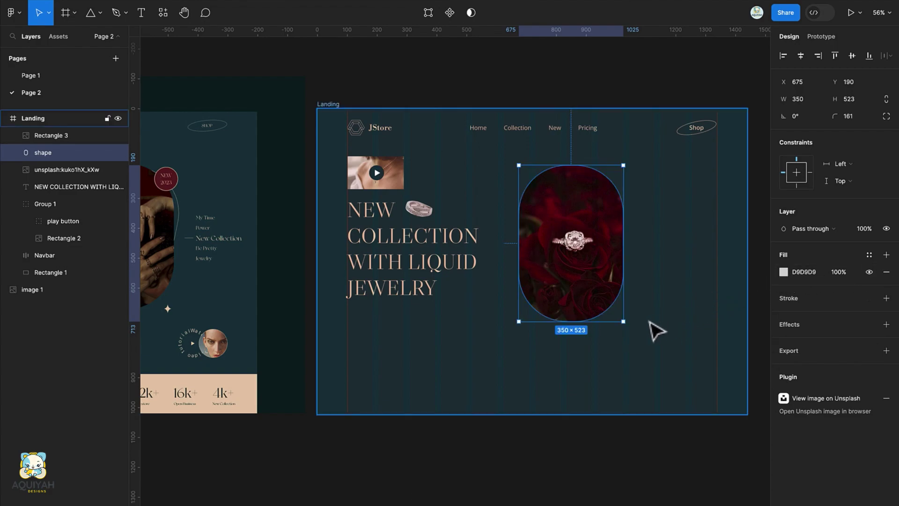
pyautogui.moveTo(625, 329); pyautogui.dragTo(602, 336)
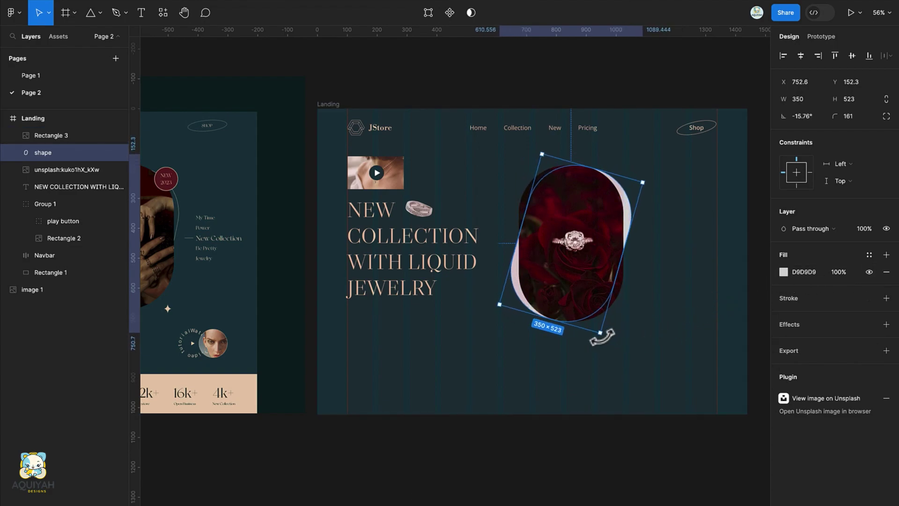
pyautogui.hscroll(-3, 611, 346)
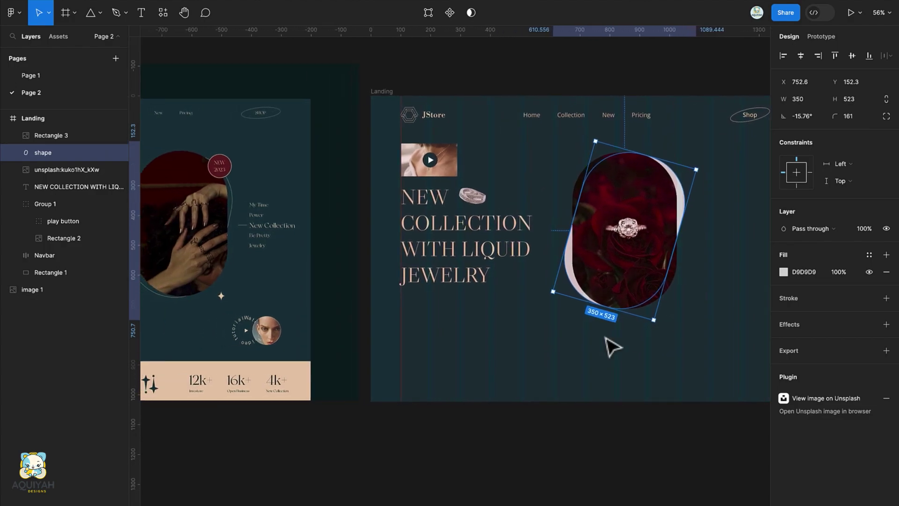
# Turn the rotated shape into an outline by adding an inside stroke, removing its fill and applying the beige document color to the stroke
pyautogui.click(886, 298)
pyautogui.click(886, 272)
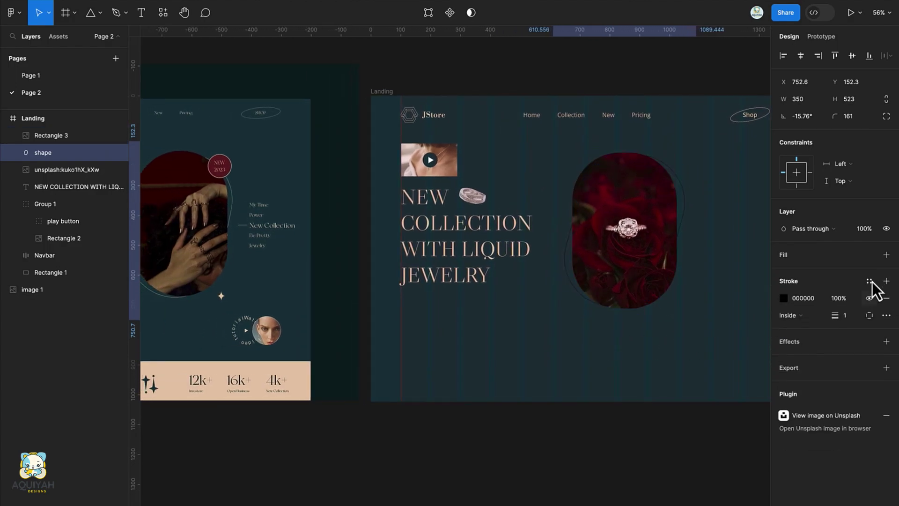
pyautogui.click(782, 299)
pyautogui.click(655, 483)
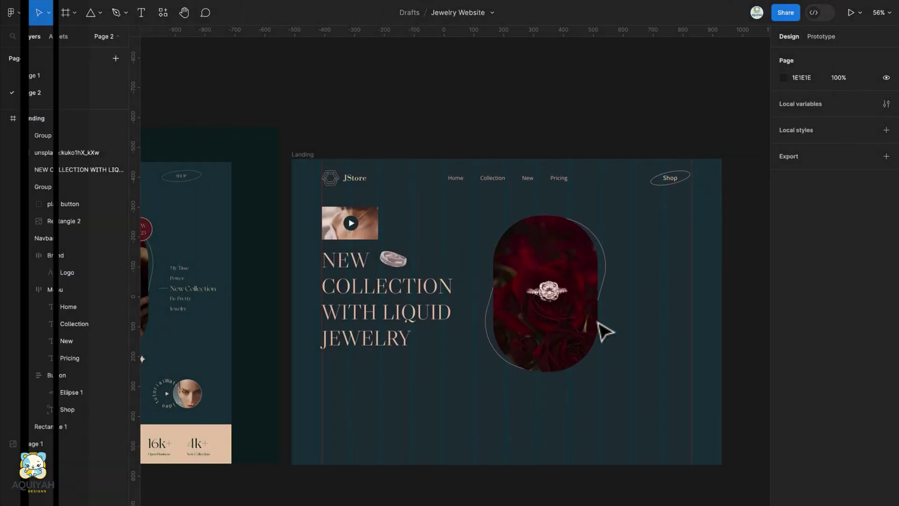
# Draw a circle of about 105 × 105 over the pill image's upper-right edge, at about X 920, Y 178
pyautogui.press('o')
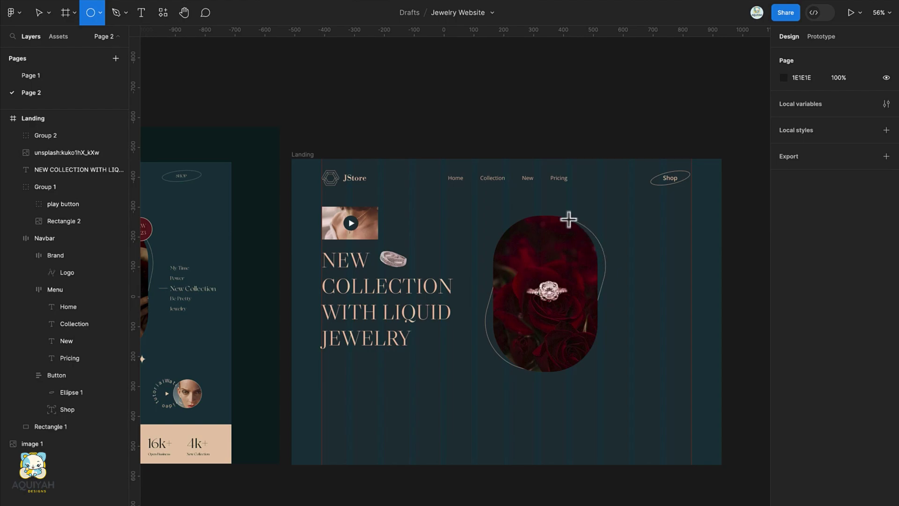
pyautogui.moveTo(567, 212); pyautogui.dragTo(594, 243)
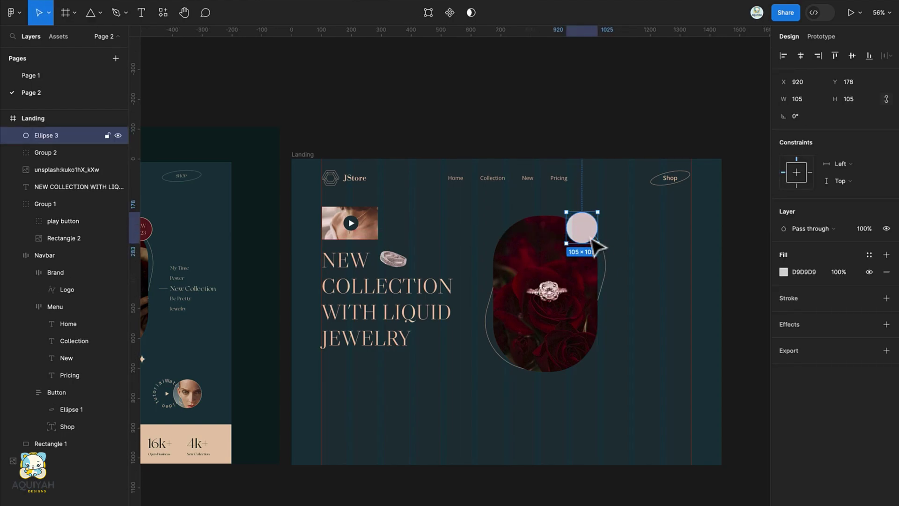
pyautogui.hscroll(-1, 623, 250)
pyautogui.scroll(-1, 622, 251)
# Give the badge circle an inside stroke of width 2 in color E9CFB4
pyautogui.click(886, 298)
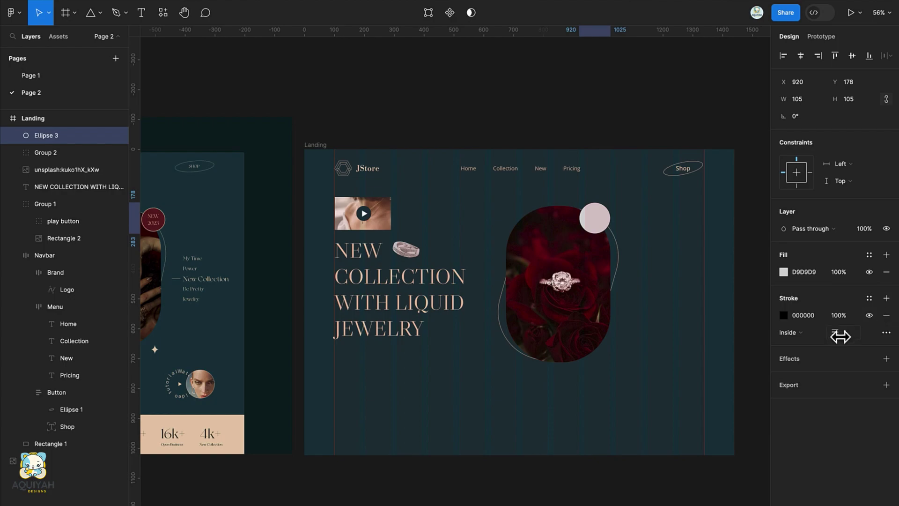
pyautogui.click(847, 337)
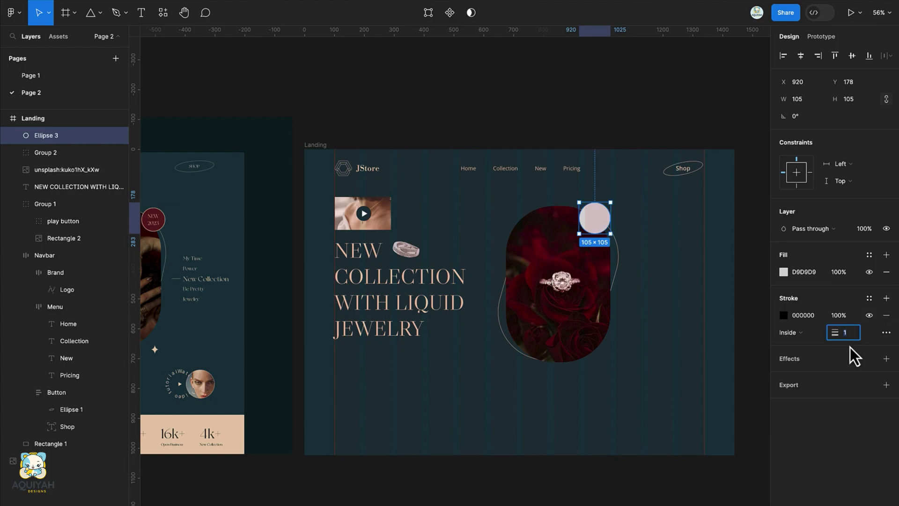
pyautogui.write('2')
pyautogui.click(783, 315)
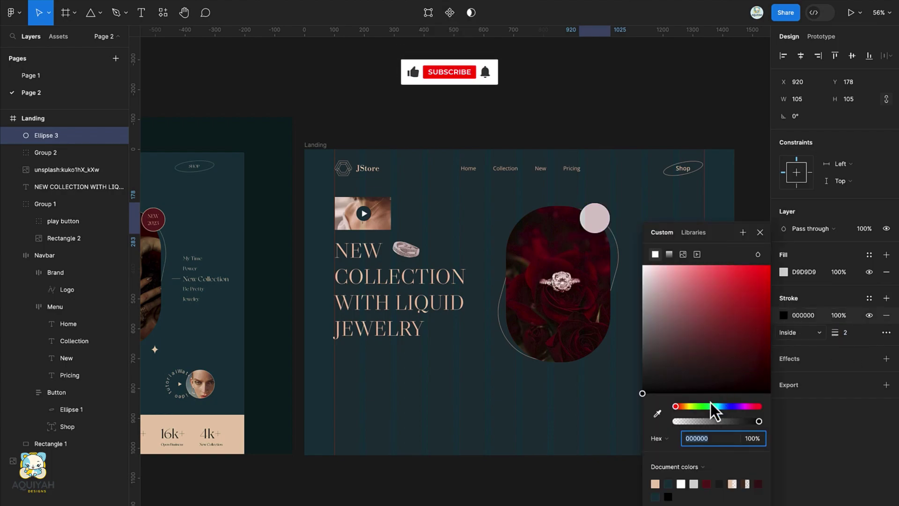
pyautogui.write('E9CFB4')
pyautogui.press('Return')
pyautogui.click(711, 485)
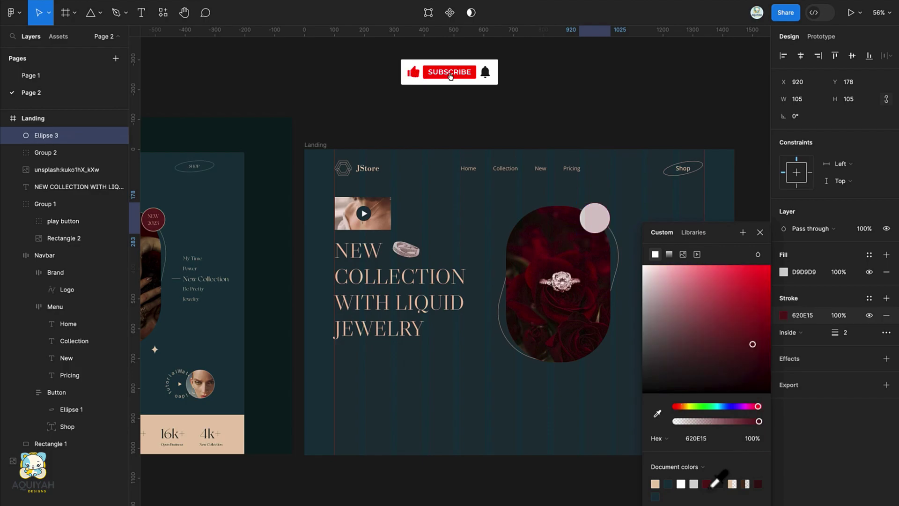
pyautogui.hotkey('ctrl', 'z')
# Fill the badge circle with the dark red document color 620E15
pyautogui.click(783, 272)
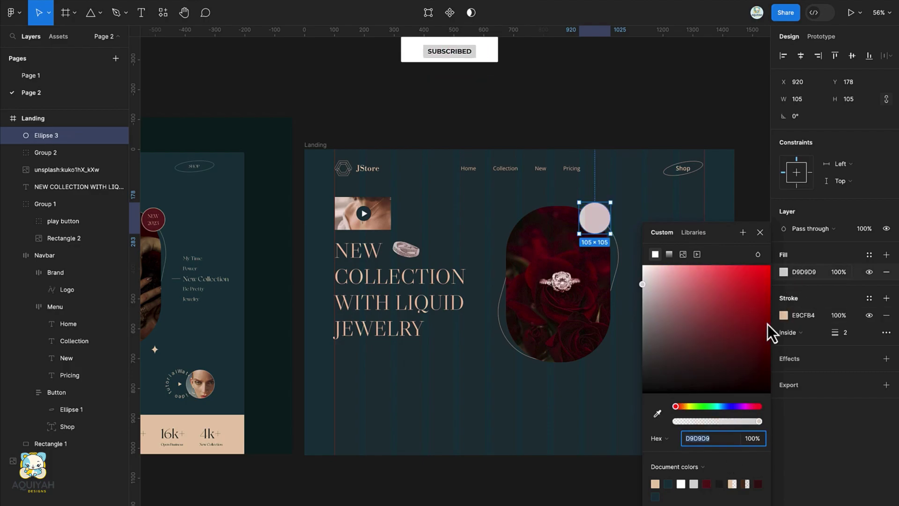
pyautogui.click(706, 484)
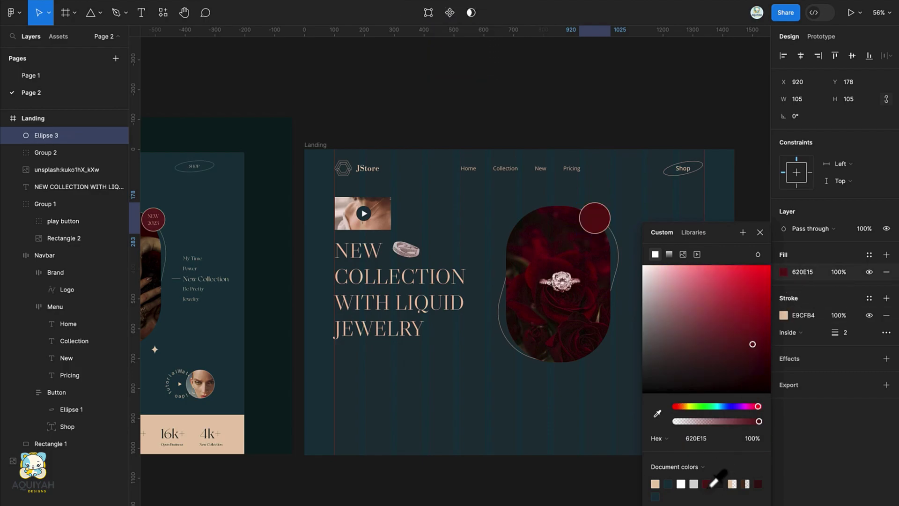
pyautogui.click(759, 234)
# Add the text "July 2023" on two lines inside the dark red badge circle
pyautogui.hscroll(-2, 310, 240)
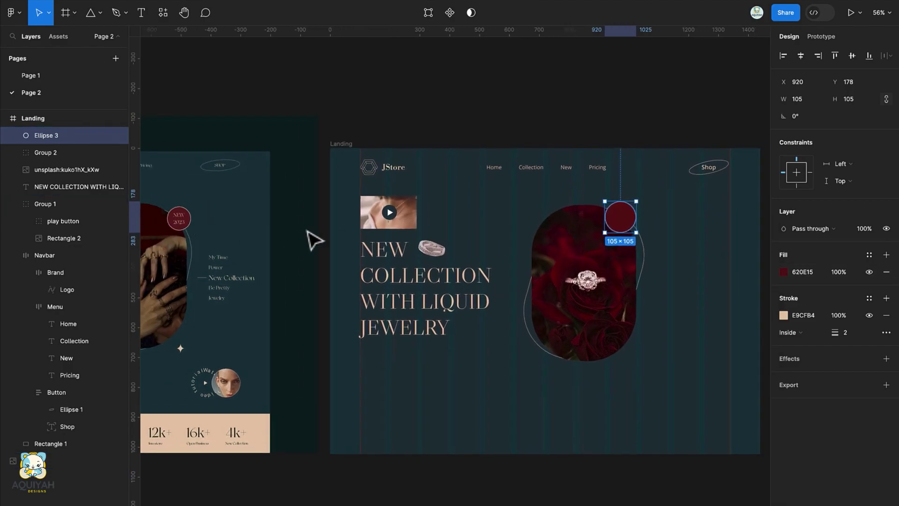
pyautogui.hscroll(4, 594, 245)
pyautogui.scroll(1, 594, 245)
pyautogui.scroll(5, 595, 245)
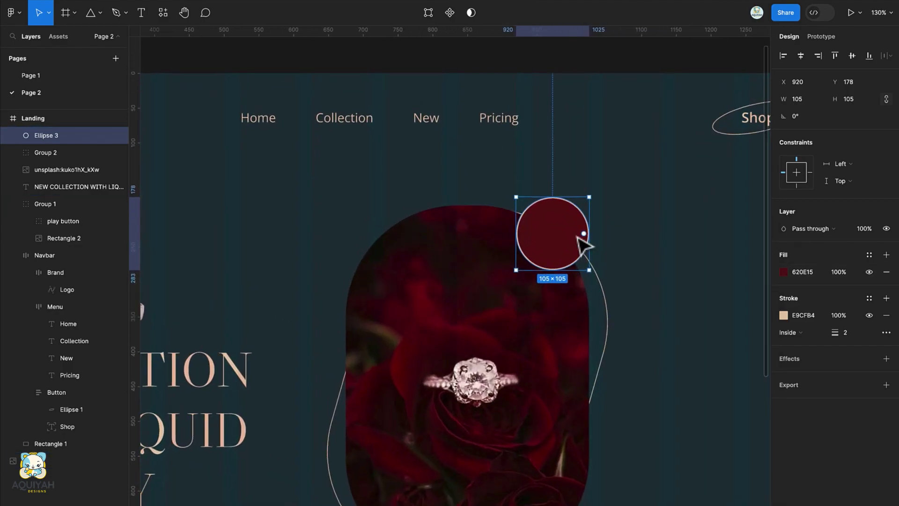
pyautogui.scroll(-1, 586, 244)
pyautogui.press('t')
pyautogui.click(547, 229)
pyautogui.write('July')
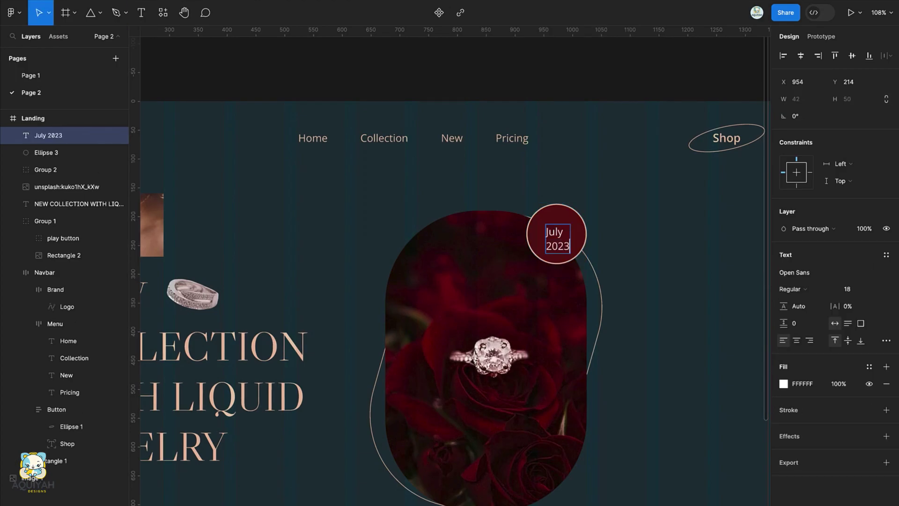
# Replace the word July in the badge text with New, keeping 2023 on the second line
pyautogui.scroll(2, 270, 385)
pyautogui.write('New')
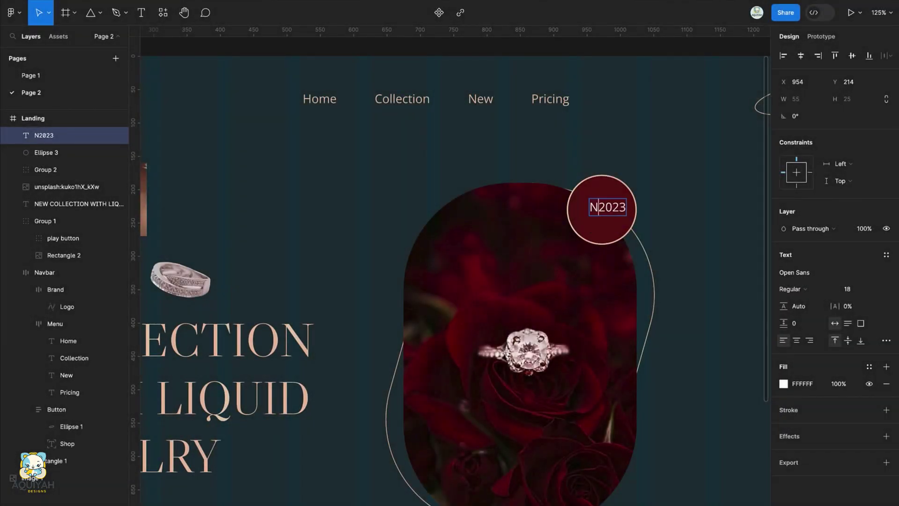
pyautogui.press('Return')
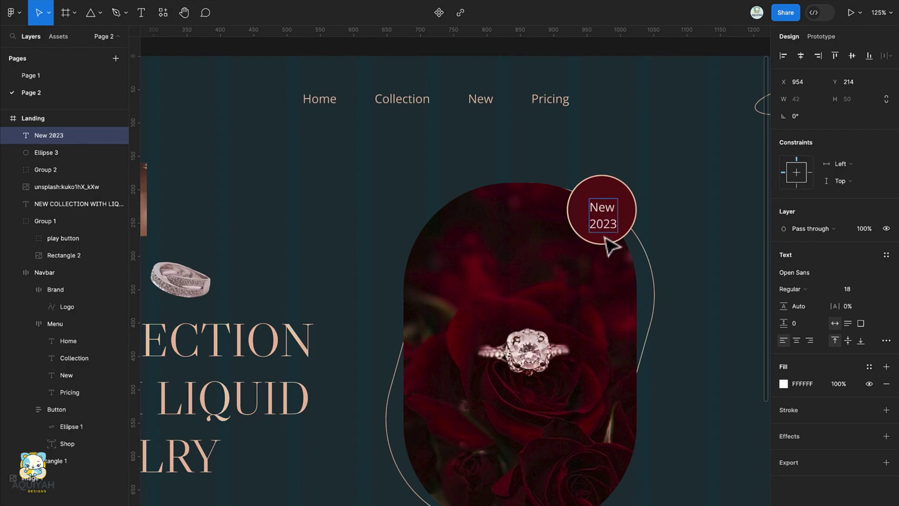
pyautogui.press('Escape')
# Change the font of the "New 2023" badge text to Libre Caslon Display
pyautogui.click(808, 275)
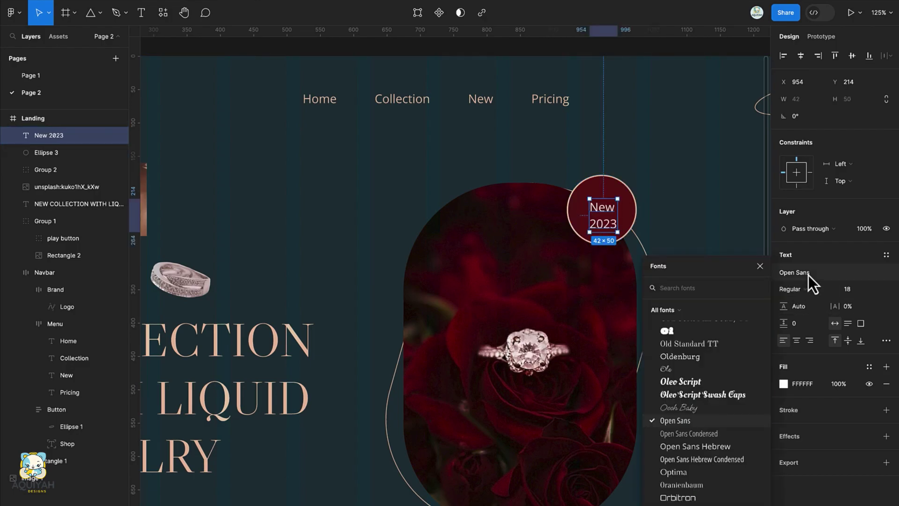
pyautogui.write('l')
pyautogui.press('BackSpace')
pyautogui.write('libre')
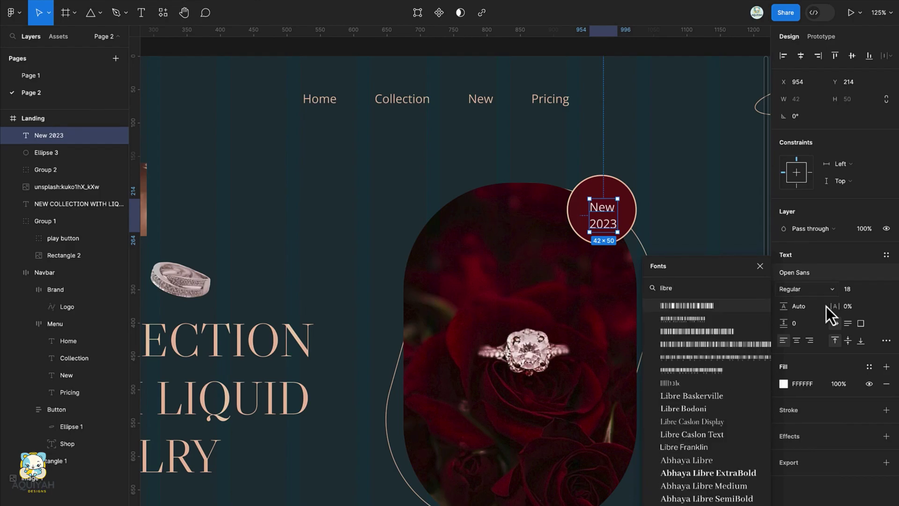
pyautogui.click(726, 423)
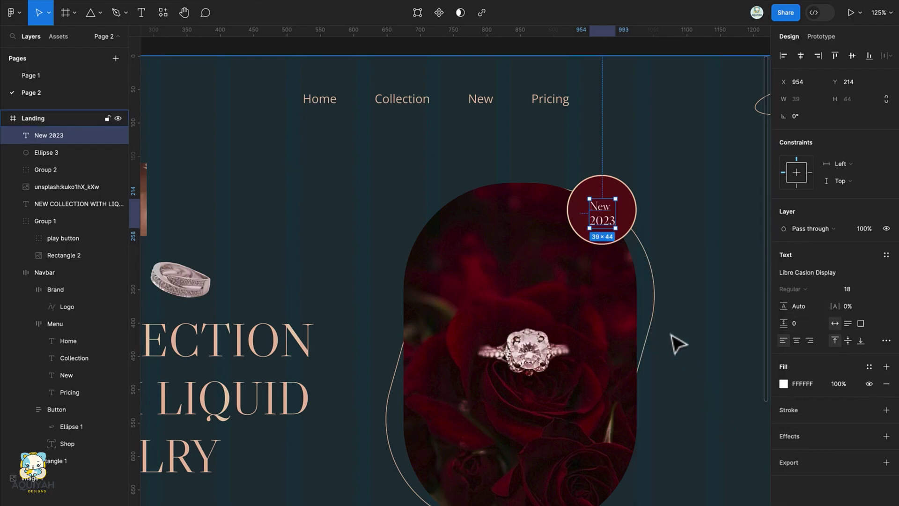
# Center-align the "New 2023" text and center it horizontally and vertically on the dark red badge circle
pyautogui.click(797, 343)
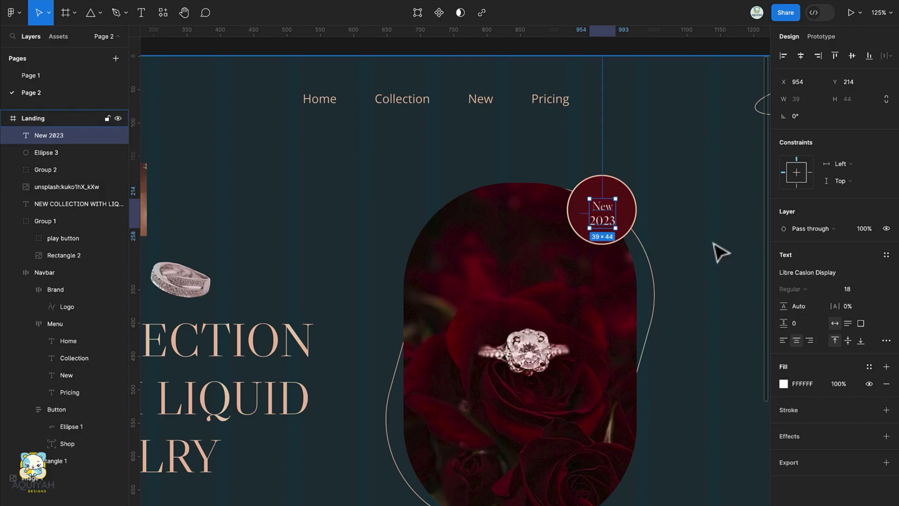
pyautogui.keyDown('shift'); pyautogui.click(611, 189); pyautogui.keyUp('shift')
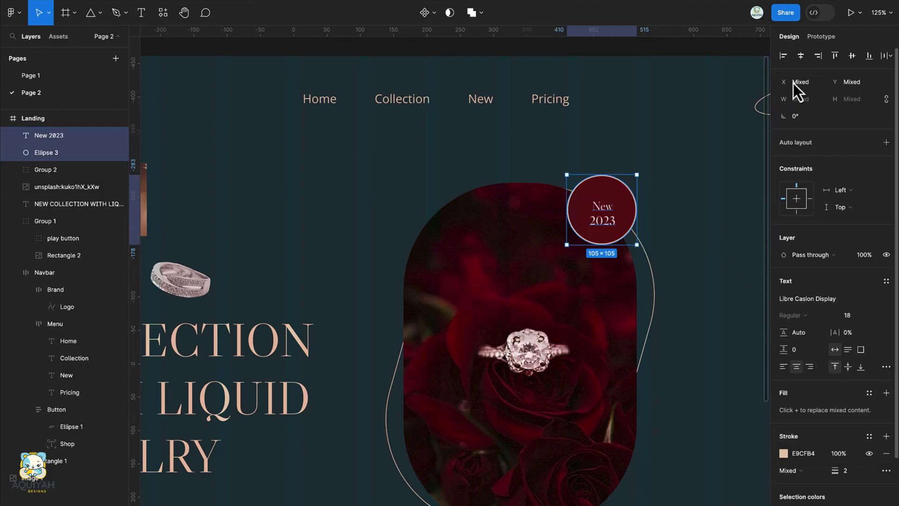
pyautogui.click(802, 56)
pyautogui.click(851, 56)
# Set the "New 2023" badge text size to 25 and center the text on its circle again
pyautogui.click(611, 218)
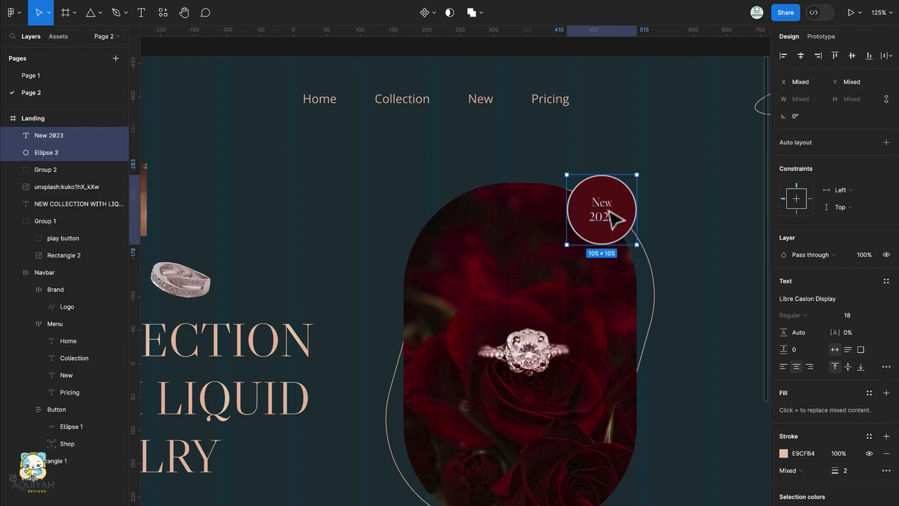
pyautogui.click(861, 294)
pyautogui.write('25')
pyautogui.press('Return')
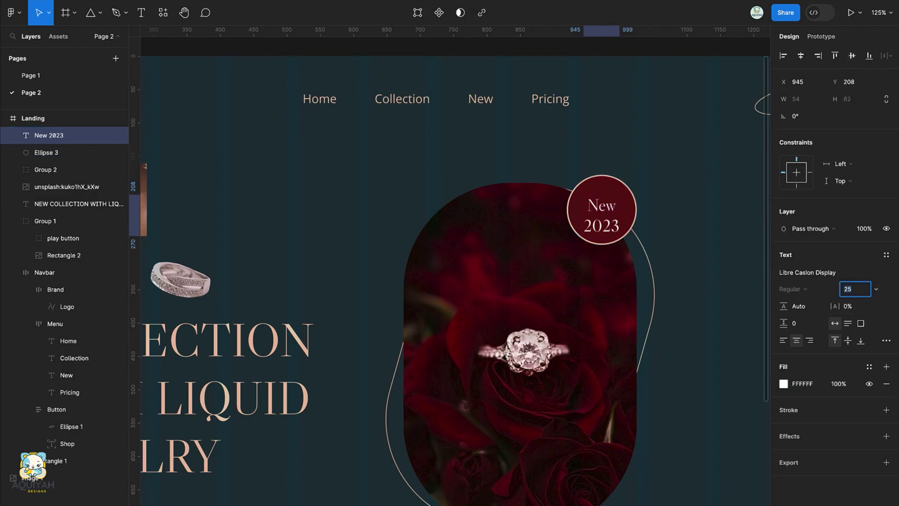
pyautogui.keyDown('shift'); pyautogui.click(615, 193); pyautogui.keyUp('shift')
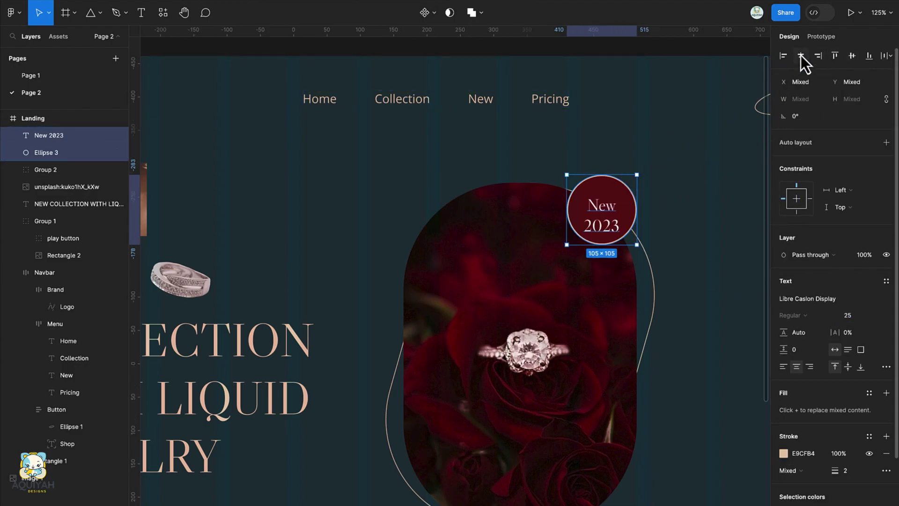
pyautogui.click(852, 56)
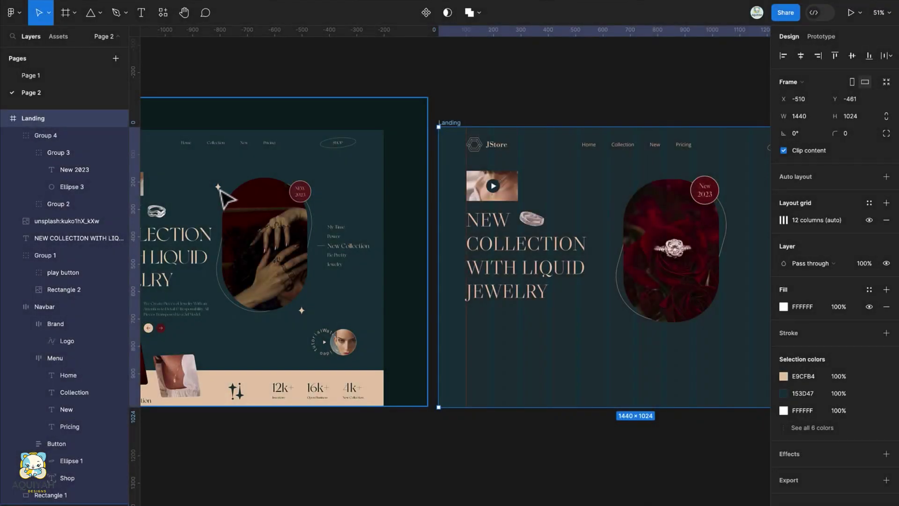
# Draw a four-pointed star of about 45 × 45 beside the upper-left curve of the ring photo
pyautogui.hscroll(-2, 227, 195)
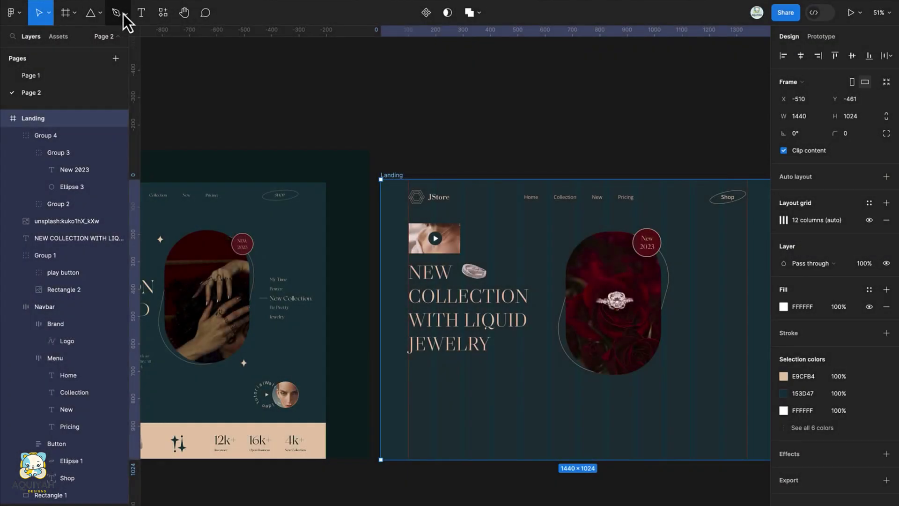
pyautogui.click(100, 13)
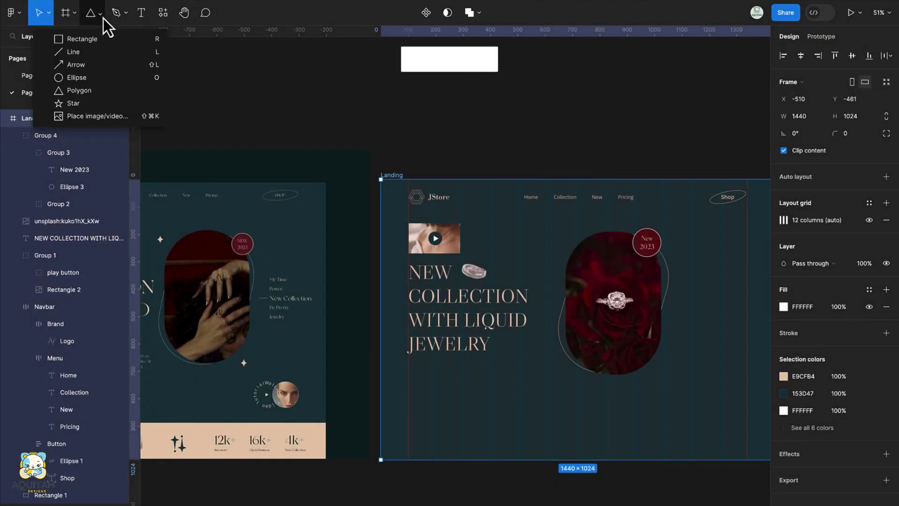
pyautogui.click(97, 103)
pyautogui.hscroll(2, 574, 220)
pyautogui.scroll(5, 574, 220)
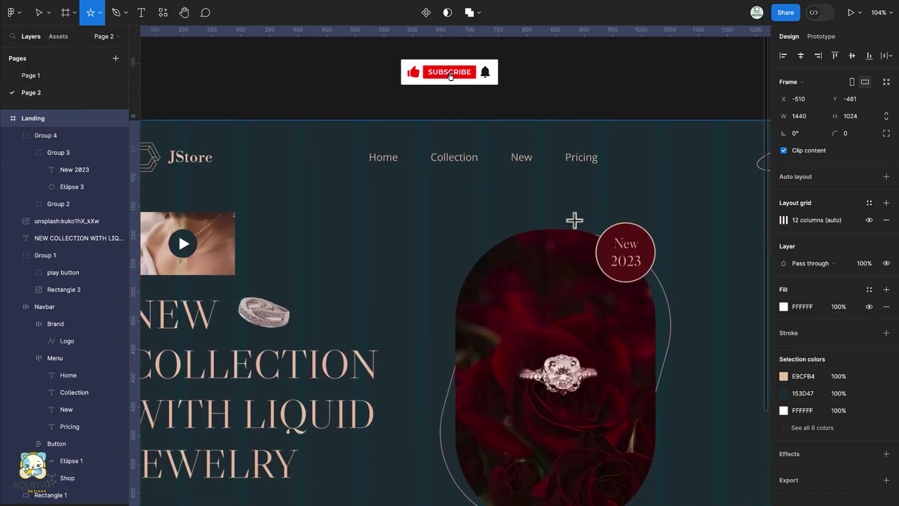
pyautogui.moveTo(438, 216); pyautogui.dragTo(466, 256)
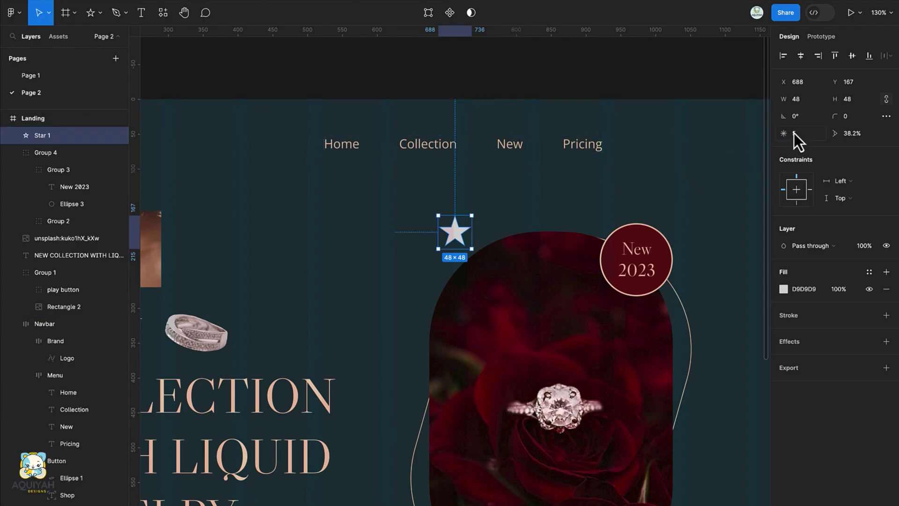
pyautogui.press('Down')
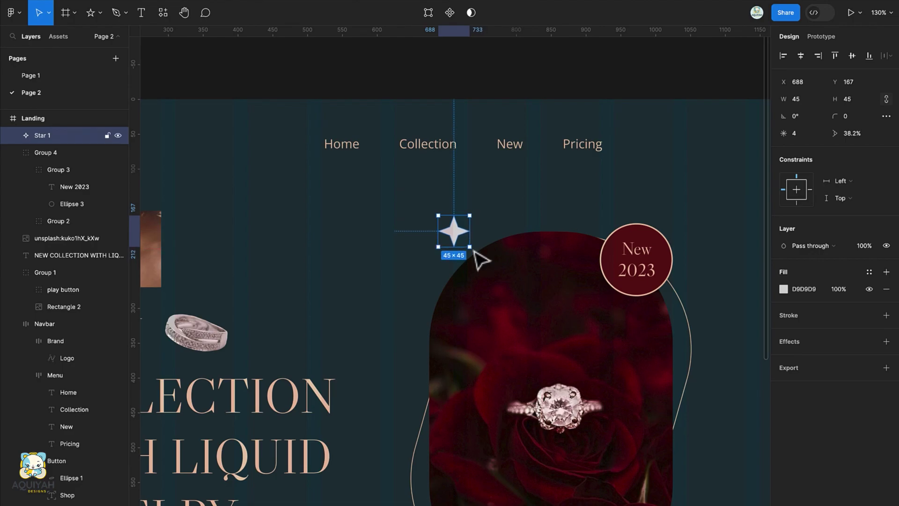
# Round the four inner corner points of the star so its points flare out in smooth curves
pyautogui.press('Return')
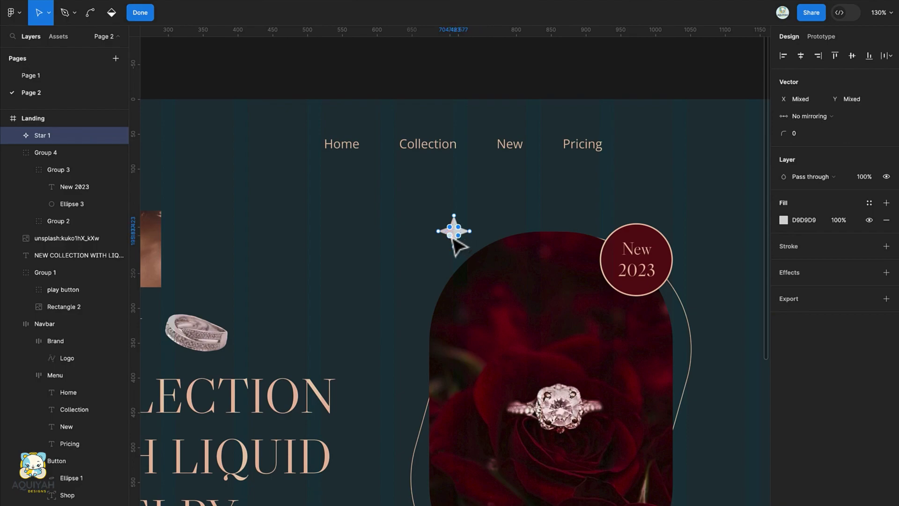
pyautogui.moveTo(781, 135); pyautogui.dragTo(812, 164)
pyautogui.click(550, 210)
pyautogui.press('Escape')
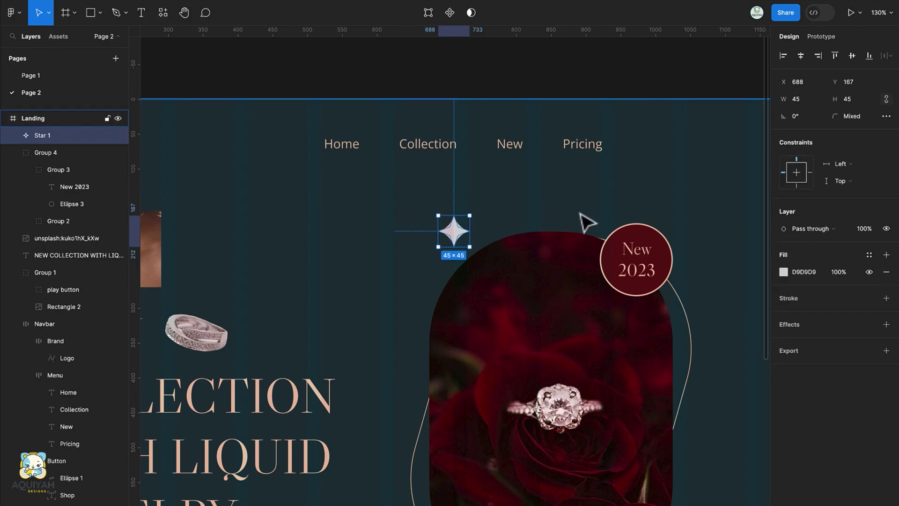
# Fill the star with the beige document color E9CFB4
pyautogui.click(784, 272)
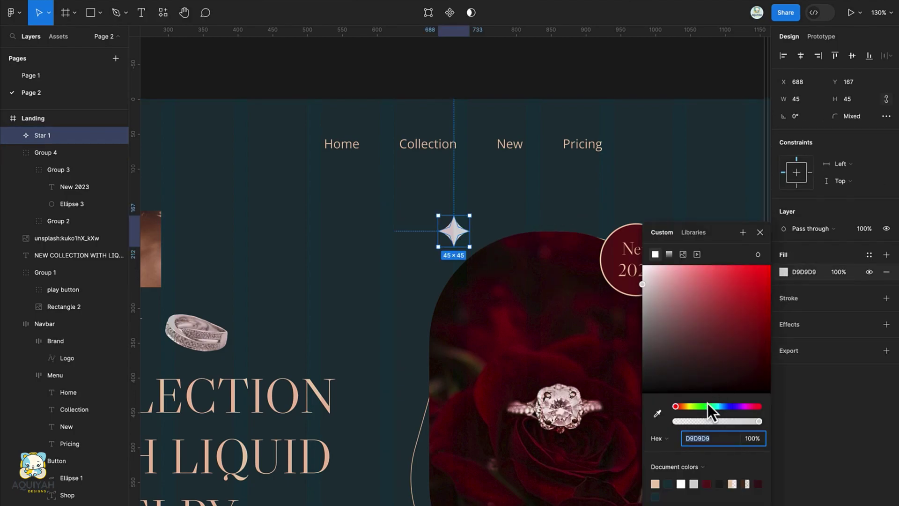
pyautogui.click(655, 483)
pyautogui.click(760, 232)
# Duplicate the star at 30 × 30 and place the smaller copy beside the lower-right curve of the ring photo
pyautogui.scroll(-5, 391, 235)
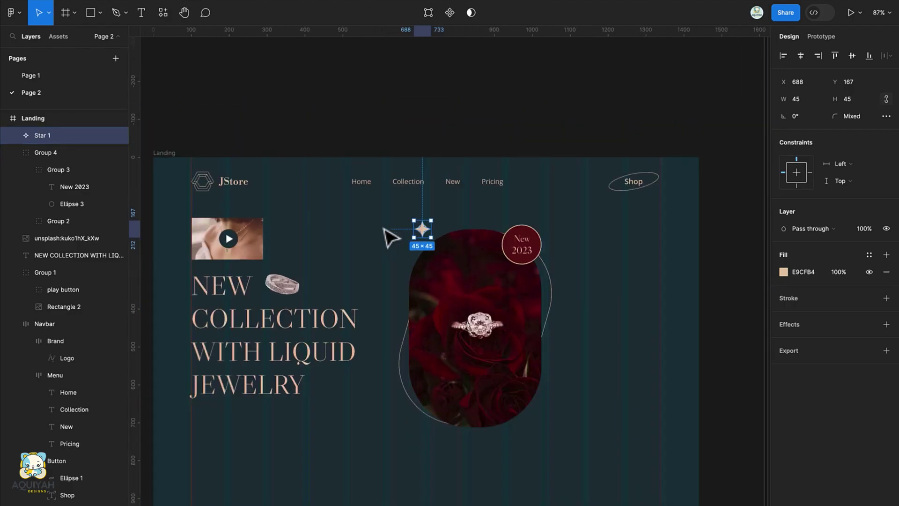
pyautogui.hscroll(-5, 392, 235)
pyautogui.hotkey('ctrl', 'd')
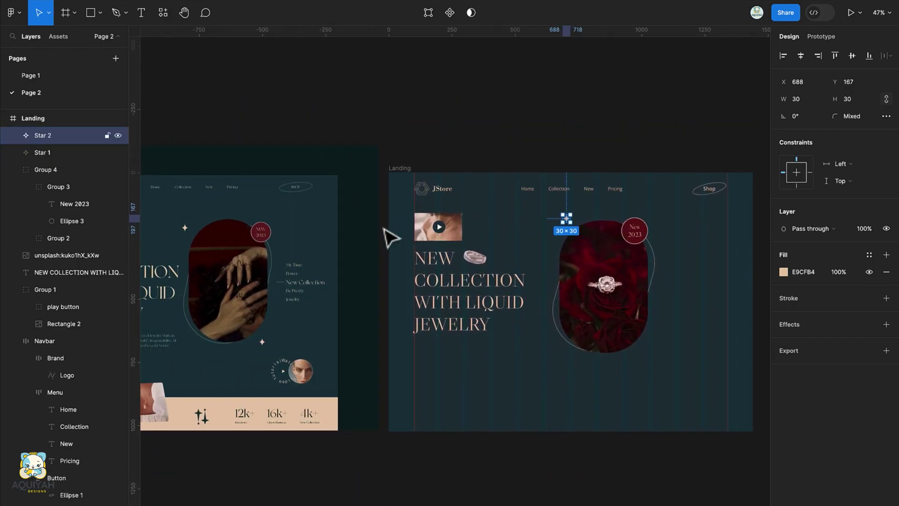
pyautogui.moveTo(568, 221); pyautogui.dragTo(648, 363)
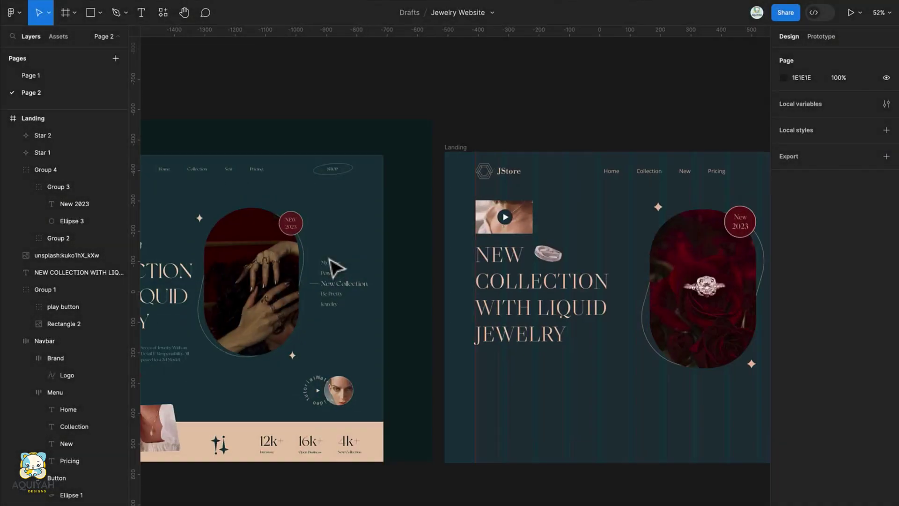
# Add the text "My Time" to the right of the ring photo, following the side list in the reference design
pyautogui.scroll(5, 335, 267)
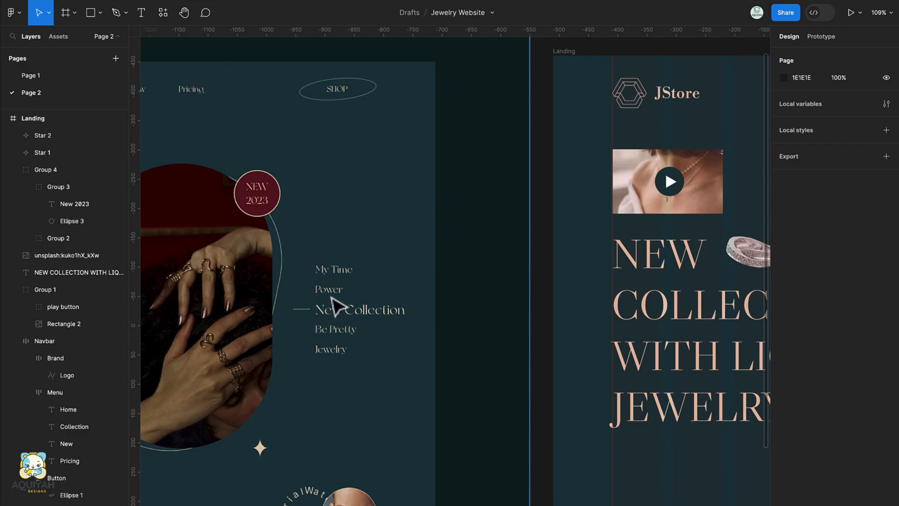
pyautogui.hscroll(1, 363, 256)
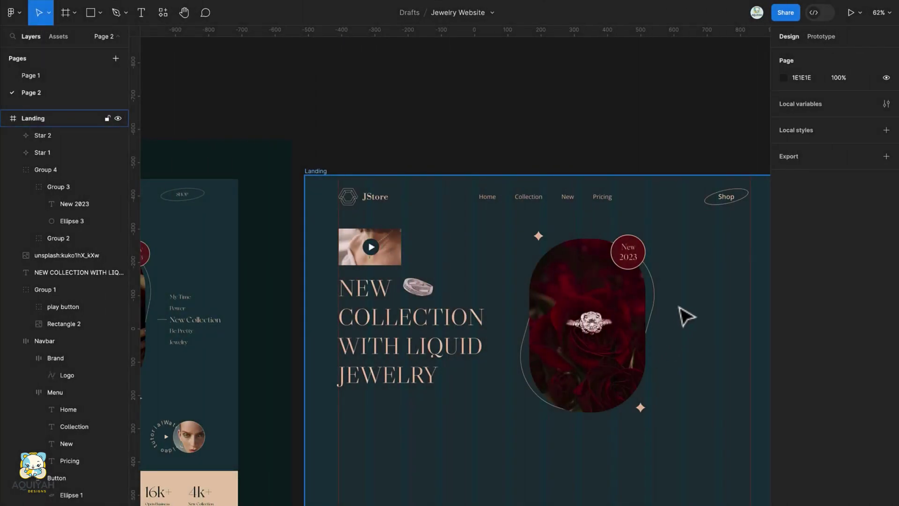
pyautogui.press('t')
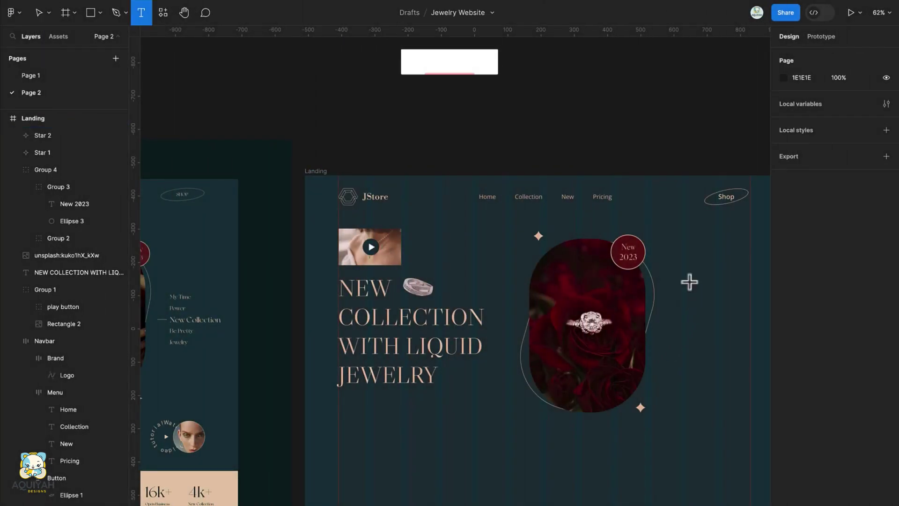
pyautogui.hscroll(1, 688, 280)
pyautogui.click(689, 281)
pyautogui.write('M')
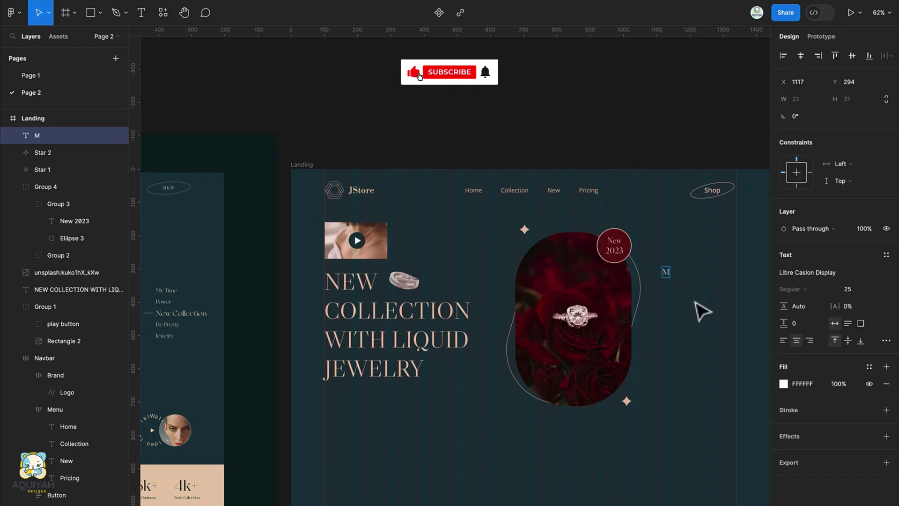
pyautogui.write('y')
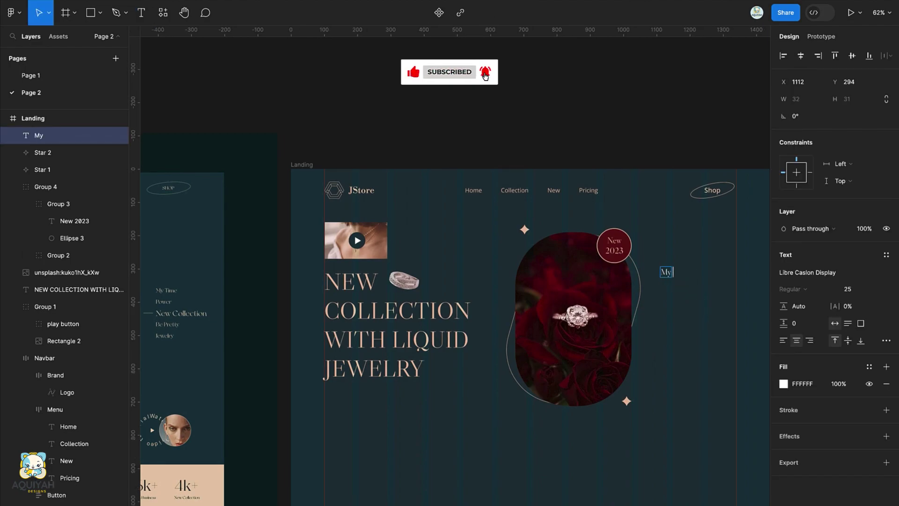
pyautogui.write(' Time')
pyautogui.press('Escape')
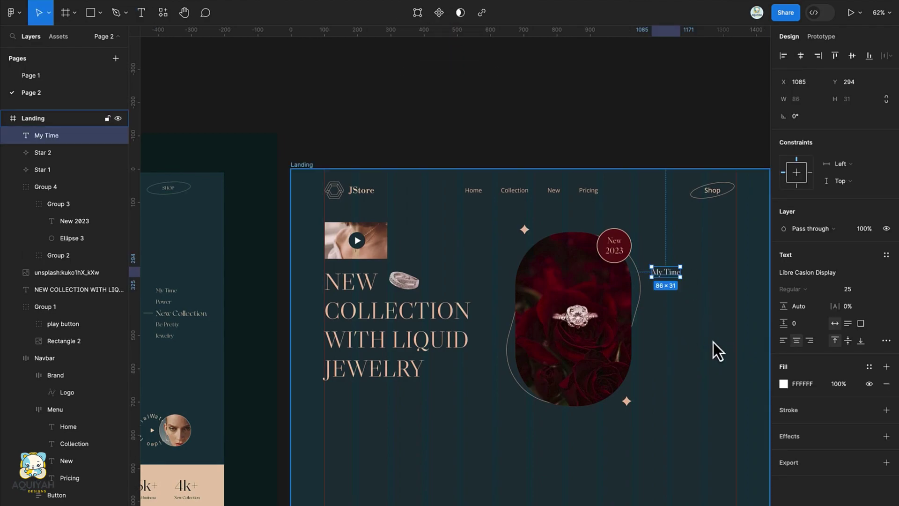
# Fill the "My Time" text with the beige document color E9CFB4
pyautogui.click(886, 341)
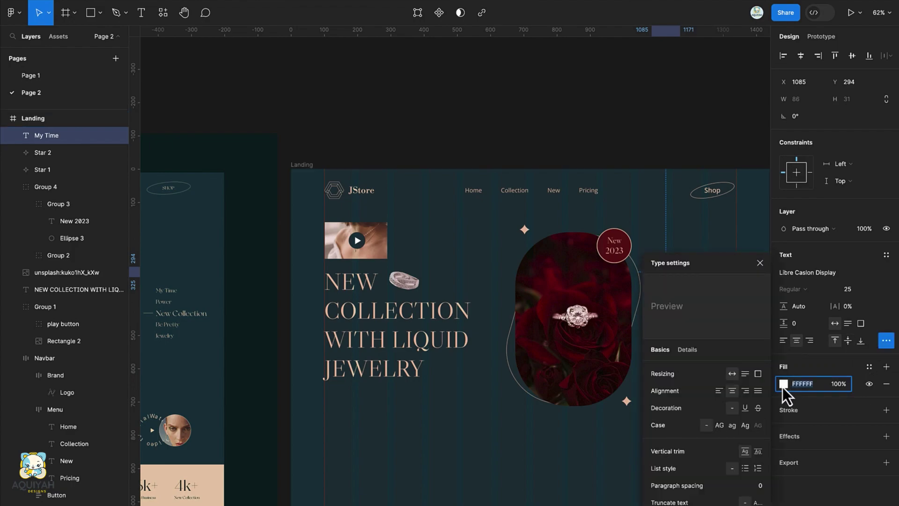
pyautogui.click(783, 385)
pyautogui.click(655, 483)
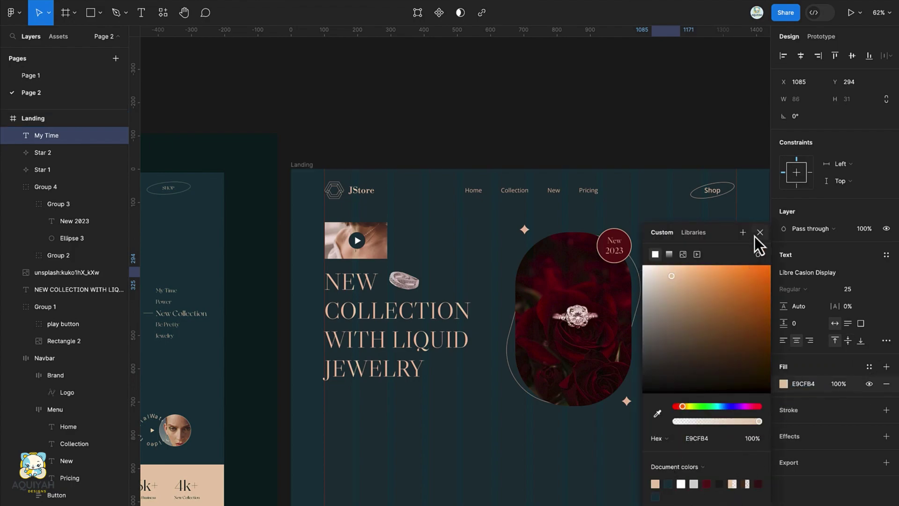
pyautogui.click(759, 233)
# Reposition "My Time" to X 1130, copy it below as "Power", and left-align both texts
pyautogui.moveTo(667, 281); pyautogui.dragTo(712, 226)
pyautogui.press('alt')
pyautogui.doubleClick(684, 302)
pyautogui.write('Power')
pyautogui.press('Escape')
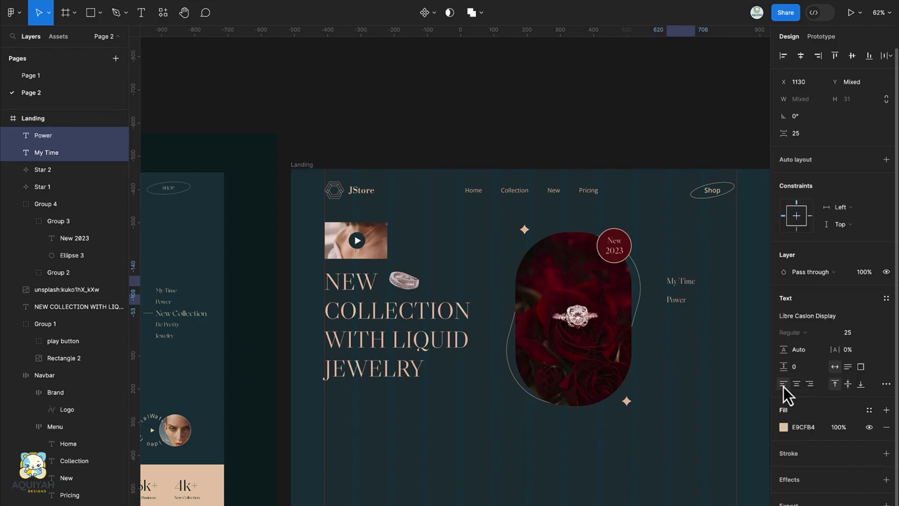
pyautogui.click(682, 311)
# Copy the "Power" text below itself and change the copy to "New Collection"
pyautogui.press('alt')
pyautogui.moveTo(679, 300); pyautogui.dragTo(698, 353)
pyautogui.doubleClick(678, 319)
pyautogui.write('New Collection')
pyautogui.press('Escape')
# Copy the "New Collection" list text below itself and change the copy to "Be Pretty"
pyautogui.press('alt')
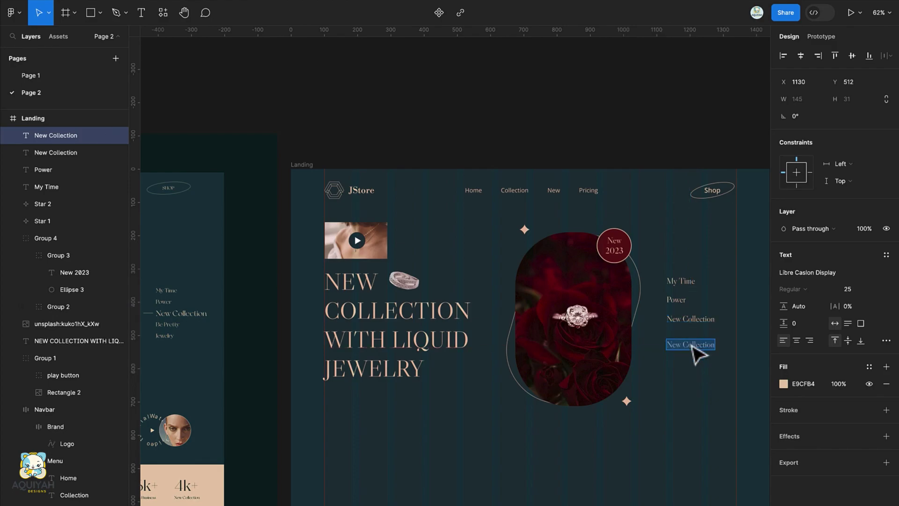
pyautogui.doubleClick(688, 345)
pyautogui.write('Be Pretty')
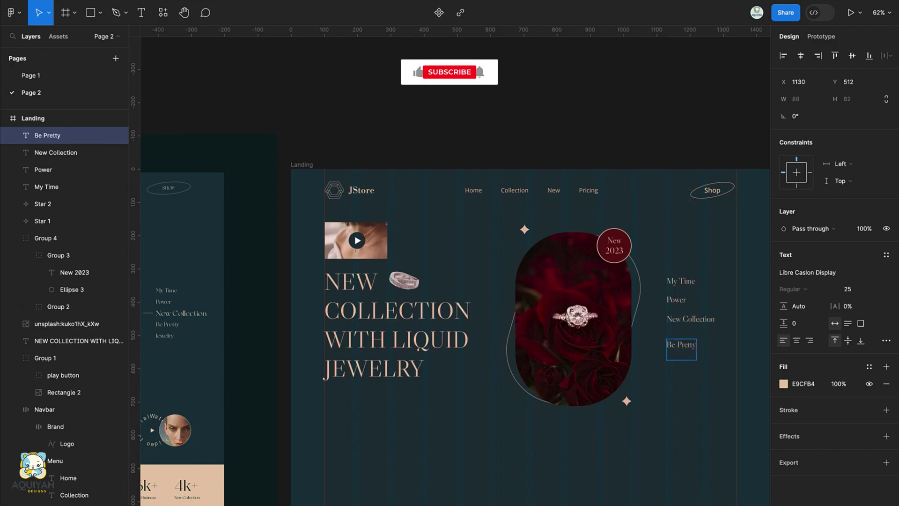
pyautogui.press('Escape')
# Copy the "Be Pretty" text below itself and change the copy to "Jewelry"
pyautogui.press('alt')
pyautogui.moveTo(683, 354); pyautogui.dragTo(682, 366)
pyautogui.doubleClick(681, 360)
pyautogui.write('J')
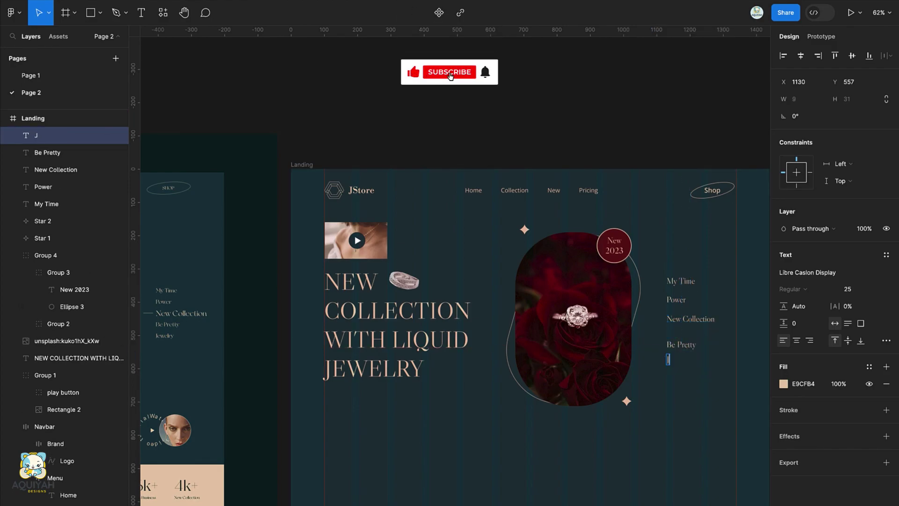
pyautogui.write('ewelry')
pyautogui.press('Escape')
pyautogui.press('Escape')
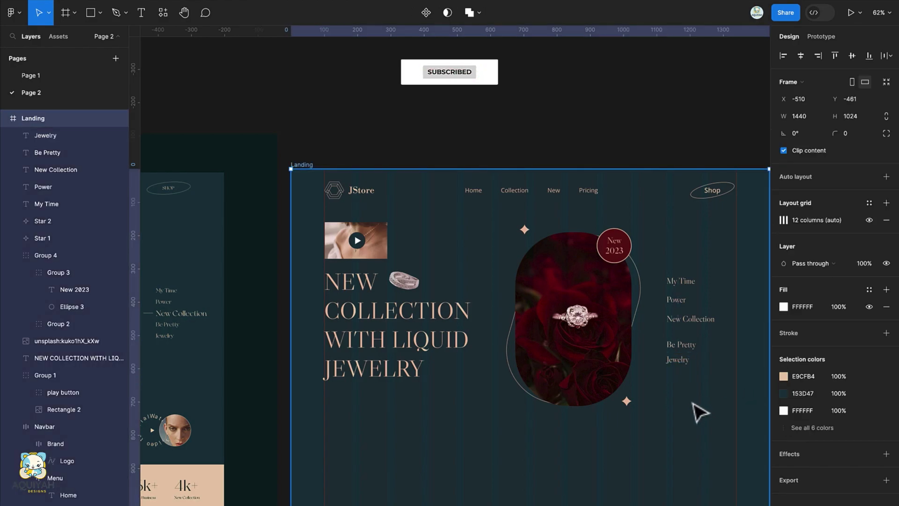
# Tidy up the five list texts from "My Time" to "Jewelry" into even vertical spacing of 20
pyautogui.click(683, 358)
pyautogui.keyDown('shift'); pyautogui.click(682, 344); pyautogui.keyUp('shift')
pyautogui.keyDown('shift'); pyautogui.click(683, 319); pyautogui.keyUp('shift')
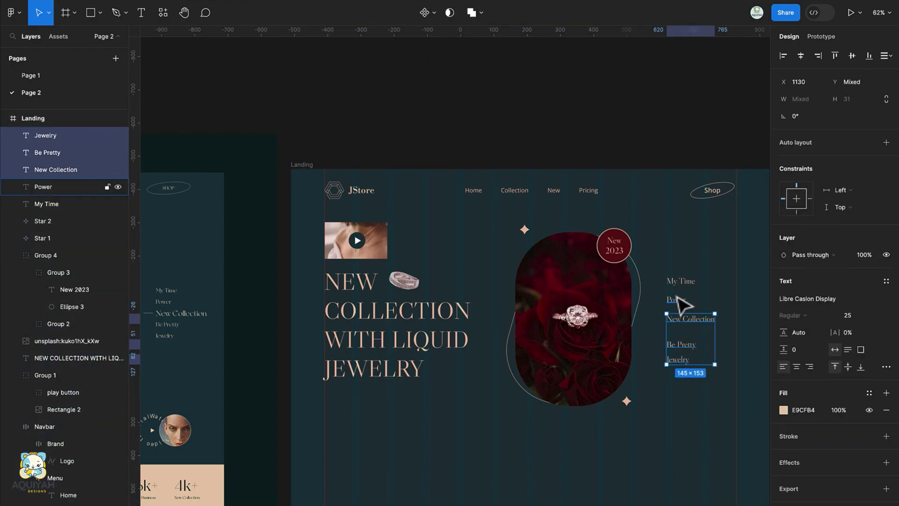
pyautogui.keyDown('shift'); pyautogui.click(678, 300); pyautogui.keyUp('shift')
pyautogui.keyDown('shift'); pyautogui.click(681, 281); pyautogui.keyUp('shift')
pyautogui.click(884, 56)
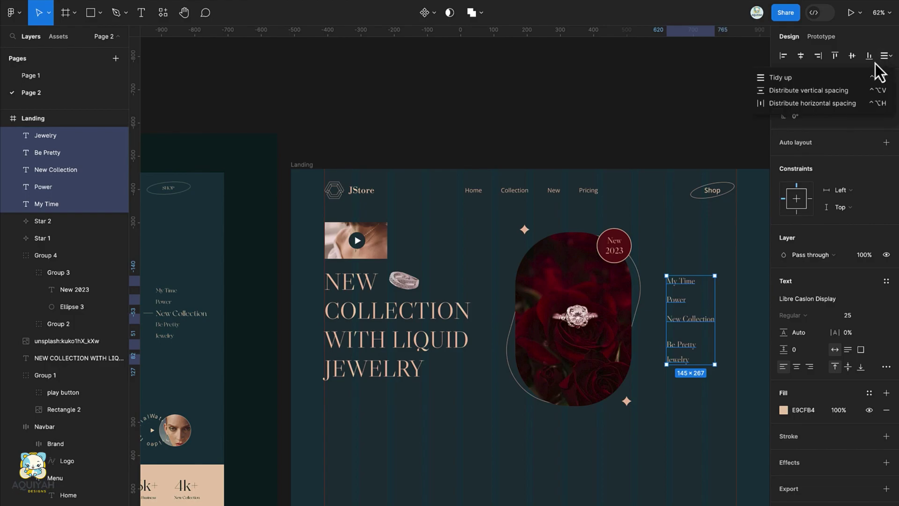
pyautogui.click(853, 77)
pyautogui.moveTo(782, 134)
pyautogui.mouseDown()
pyautogui.moveTo(758, 133)
pyautogui.moveTo(771, 137)
pyautogui.mouseUp()
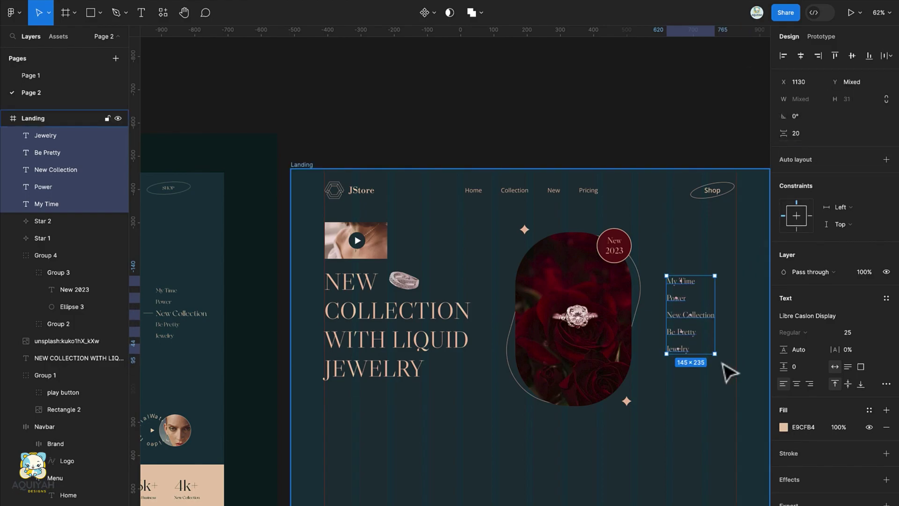
pyautogui.press('Escape')
# Set the font size of the "New Collection" list text to 30
pyautogui.click(701, 316)
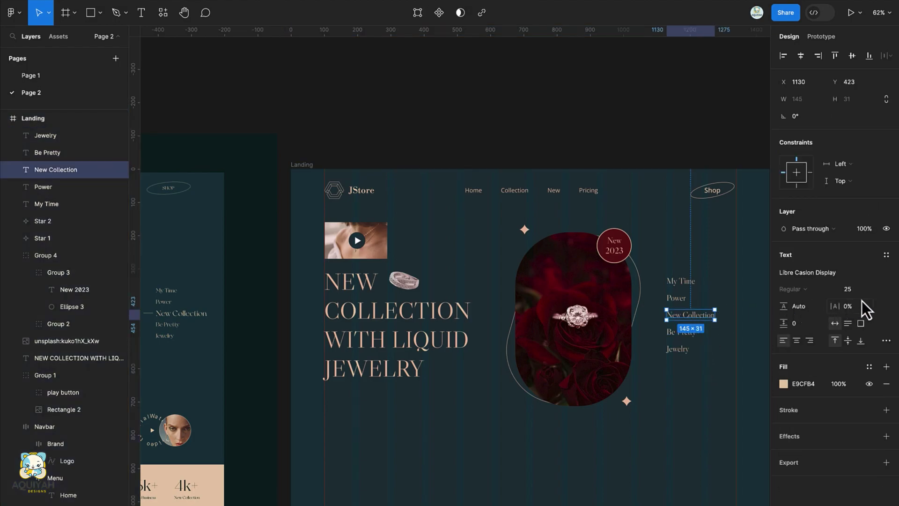
pyautogui.click(854, 288)
pyautogui.write('30')
pyautogui.press('Return')
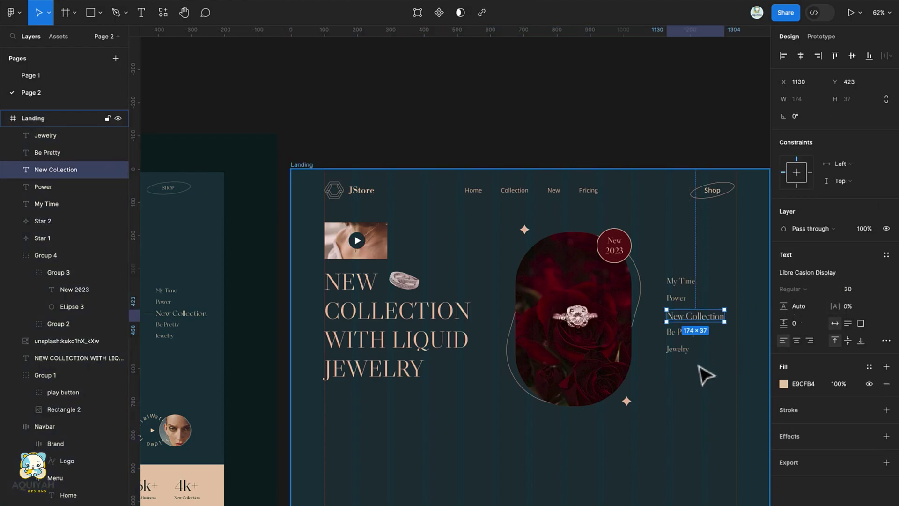
# Draw a horizontal line about 34 wide just before the "New Collection" list text and set its stroke color to E9CFB4
pyautogui.keyDown('shift'); pyautogui.click(679, 349); pyautogui.keyUp('shift')
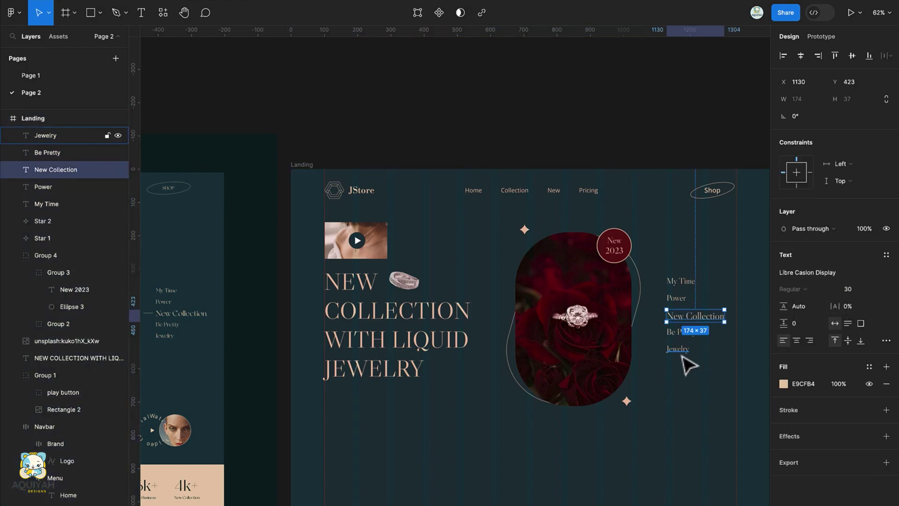
pyautogui.click(649, 345)
pyautogui.press('l')
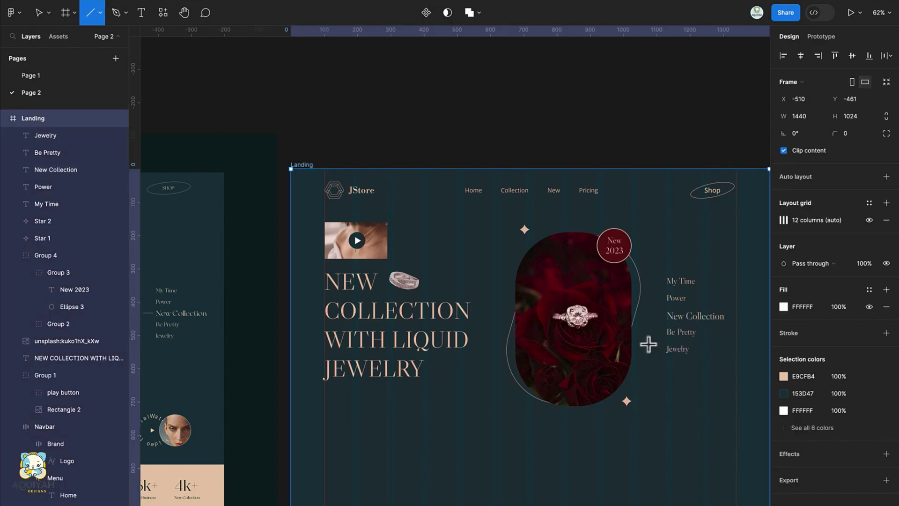
pyautogui.moveTo(655, 317); pyautogui.dragTo(665, 319)
pyautogui.click(783, 298)
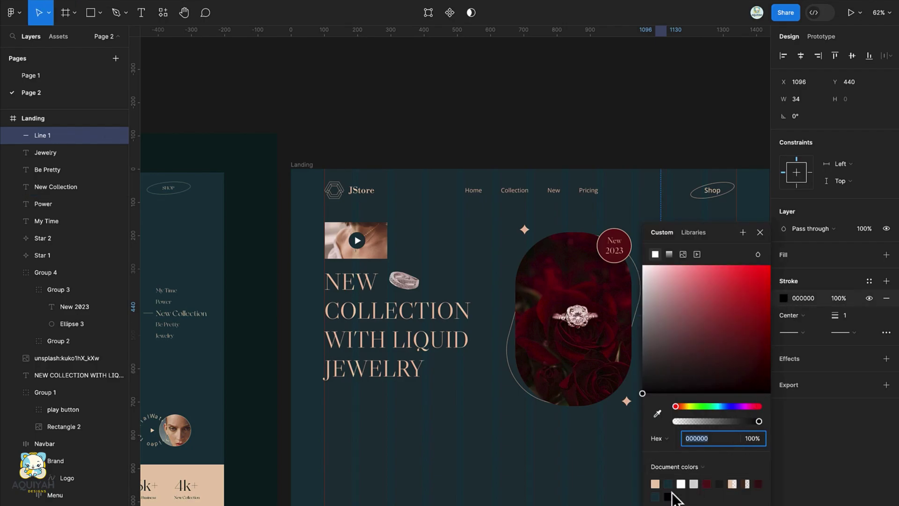
pyautogui.click(656, 484)
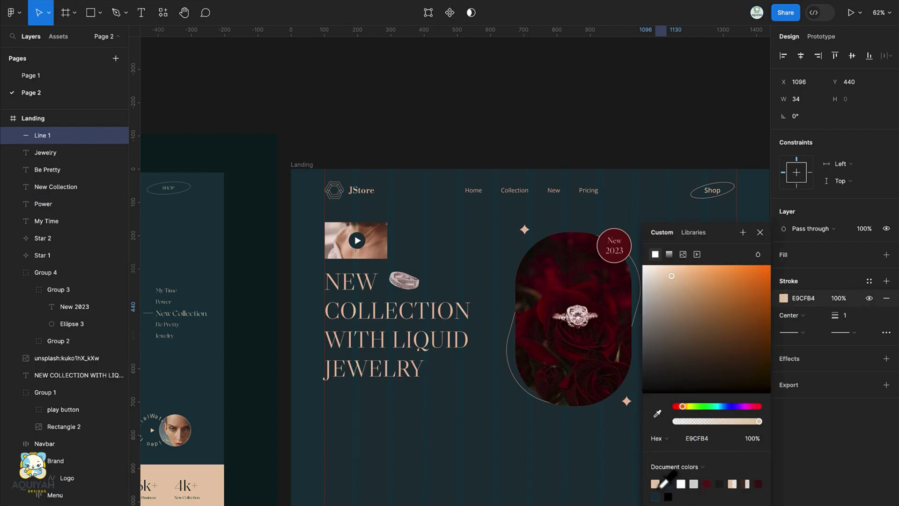
pyautogui.click(759, 231)
# Combine the short line and the "New Collection" text in a horizontal auto layout with a gap of about 15
pyautogui.keyDown('shift'); pyautogui.click(695, 316); pyautogui.keyUp('shift')
pyautogui.hotkey('shift', 'a')
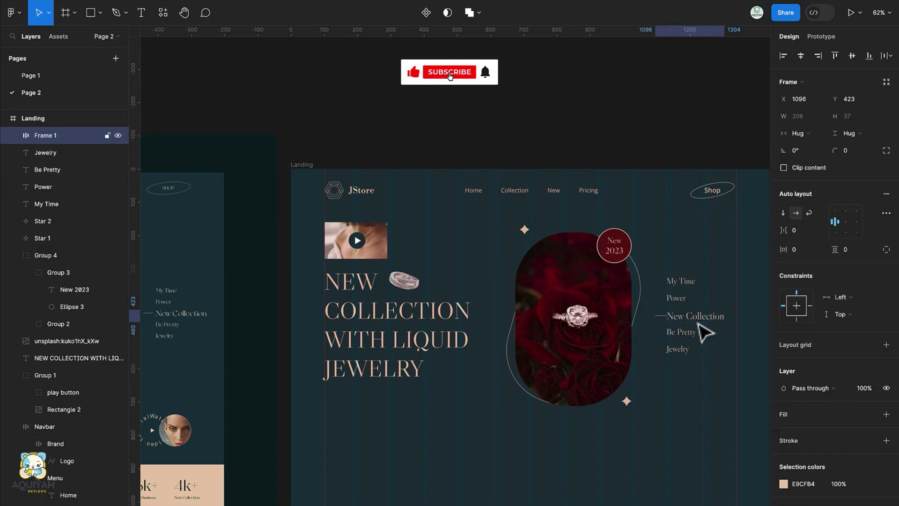
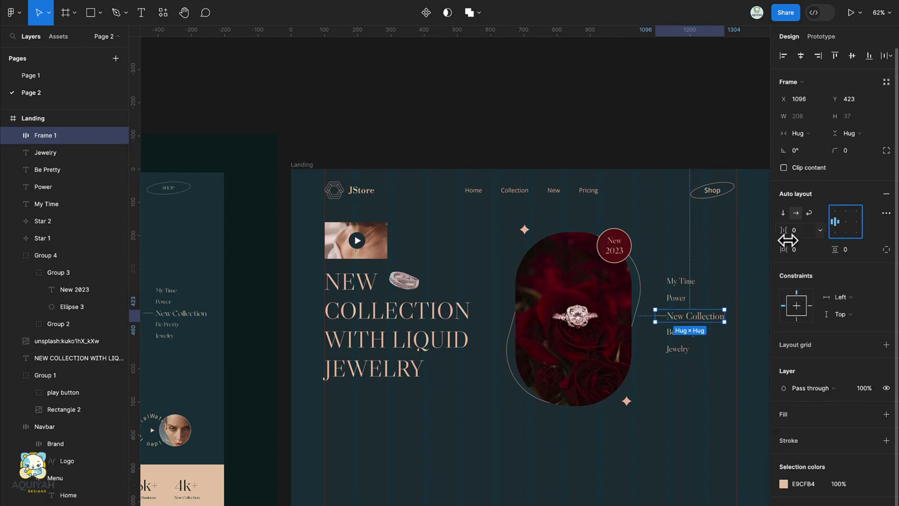
pyautogui.moveTo(787, 241)
pyautogui.mouseDown()
pyautogui.moveTo(796, 240)
pyautogui.moveTo(784, 242)
pyautogui.mouseUp()
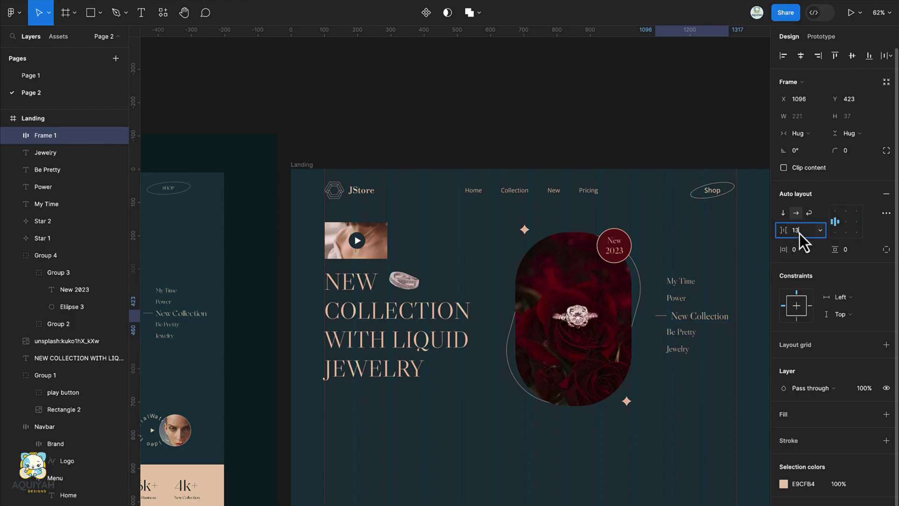
# Even out the vertical spacing of the five list items from "My Time" to "Jewelry" and group them
pyautogui.keyDown('shift'); pyautogui.click(681, 348); pyautogui.keyUp('shift')
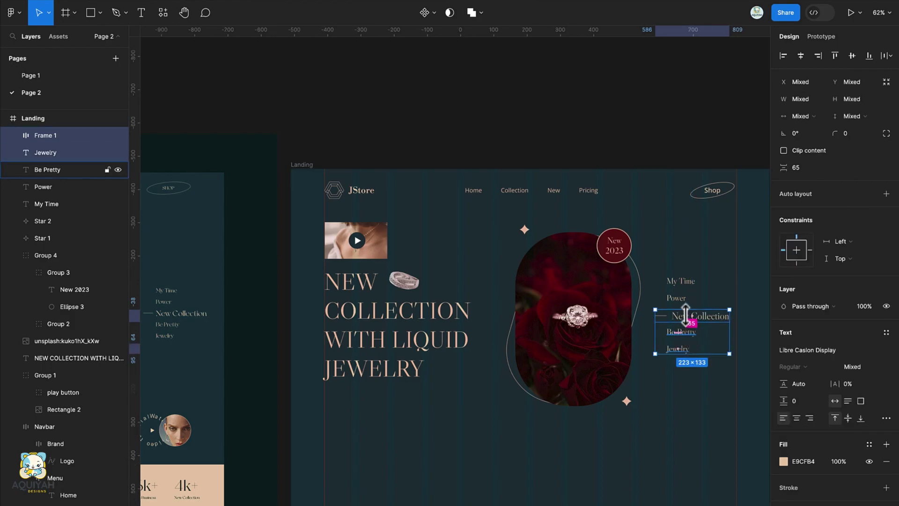
pyautogui.keyDown('shift'); pyautogui.click(681, 332); pyautogui.keyUp('shift')
pyautogui.keyDown('shift'); pyautogui.click(676, 297); pyautogui.keyUp('shift')
pyautogui.keyDown('shift'); pyautogui.click(681, 281); pyautogui.keyUp('shift')
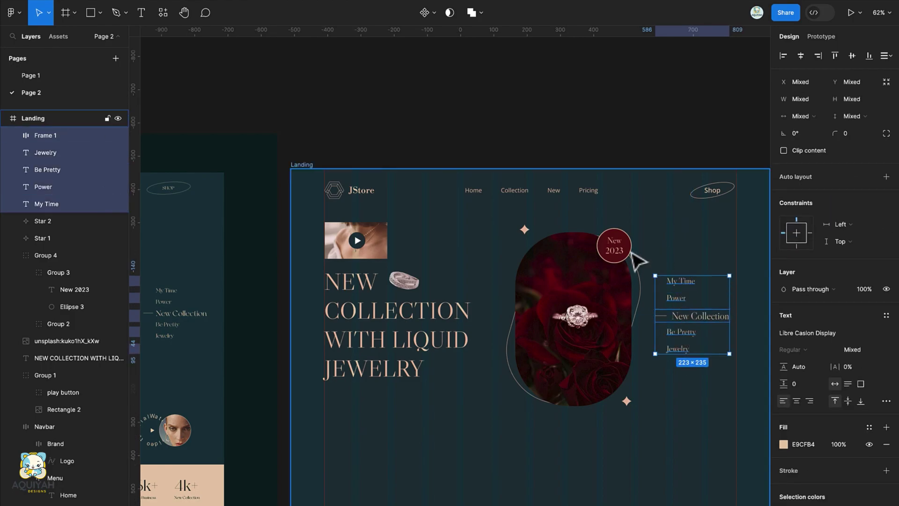
pyautogui.click(882, 56)
pyautogui.click(856, 87)
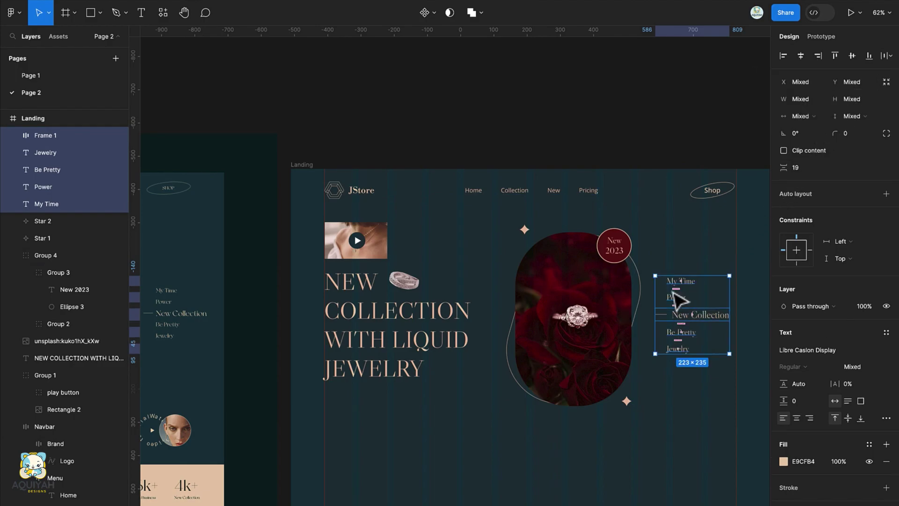
pyautogui.hotkey('ctrl', 'g')
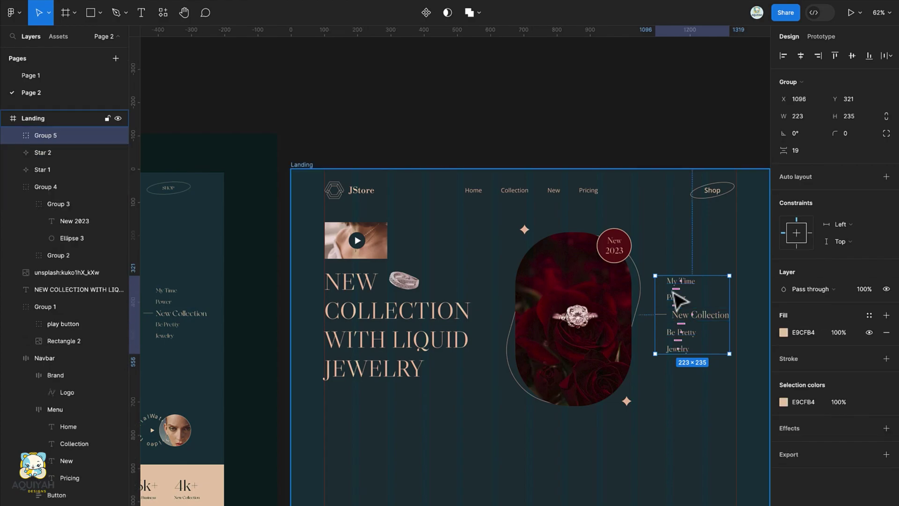
# Place a text layer below the headline and fill it with 3 sentences from the Lorem Ipsum plugin
pyautogui.scroll(-4, 678, 304)
pyautogui.press('t')
pyautogui.click(417, 314)
pyautogui.click(158, 14)
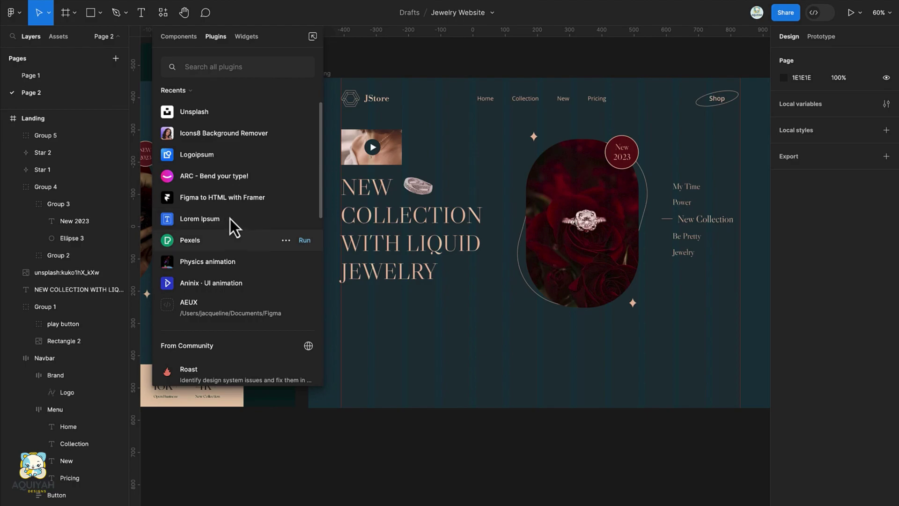
pyautogui.click(296, 220)
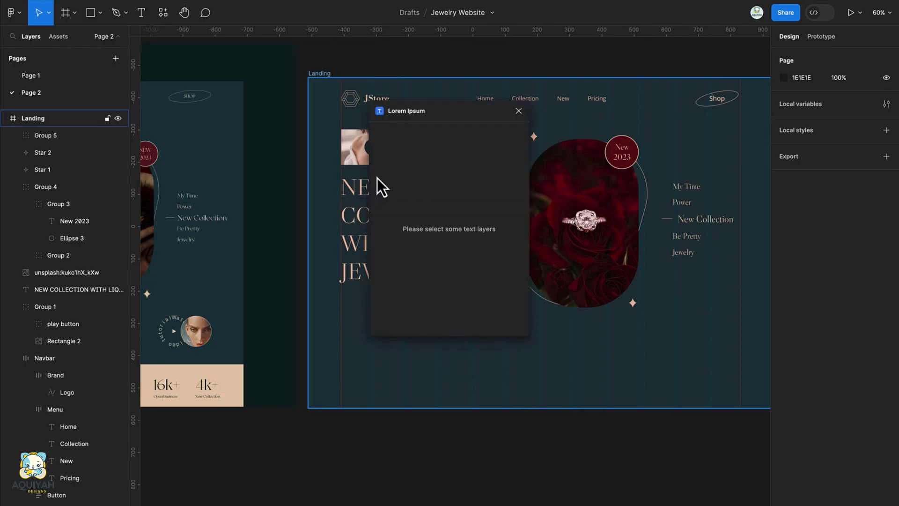
pyautogui.click(364, 326)
pyautogui.press('t')
pyautogui.click(355, 301)
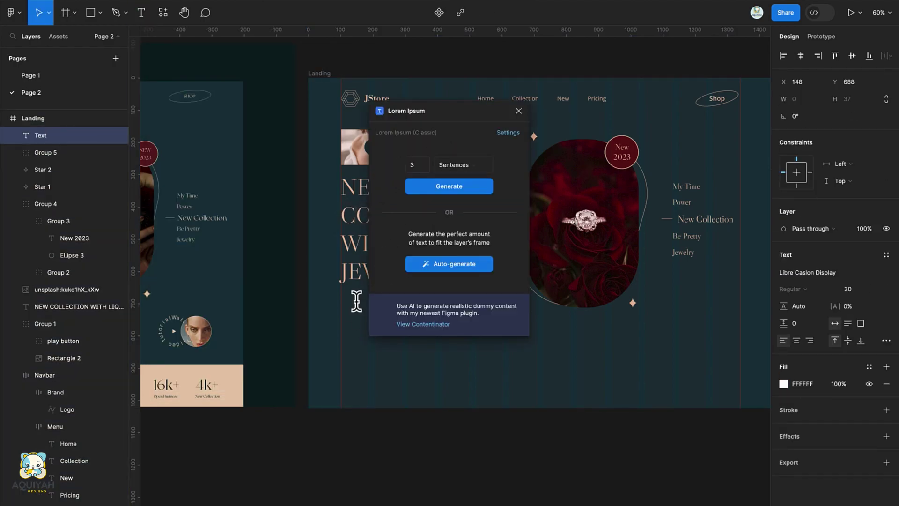
pyautogui.click(449, 186)
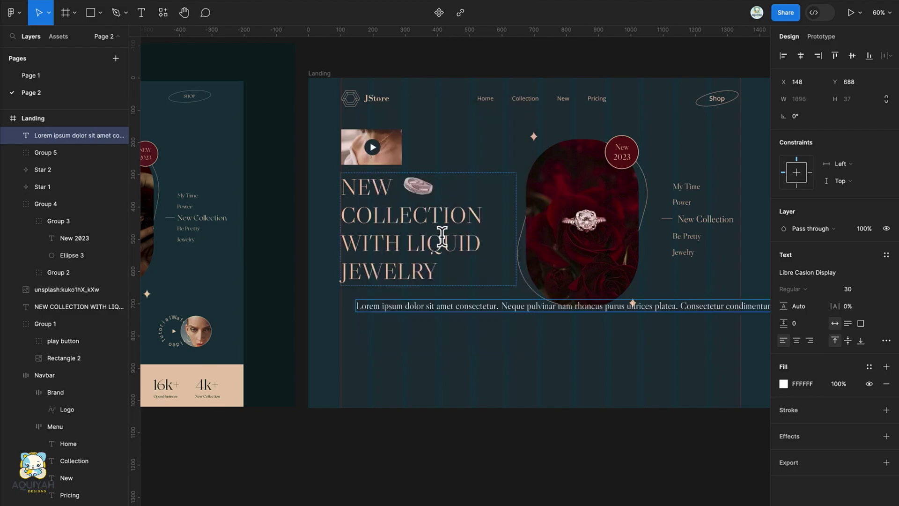
# Set the width of the lorem ipsum paragraph to 400
pyautogui.click(721, 306)
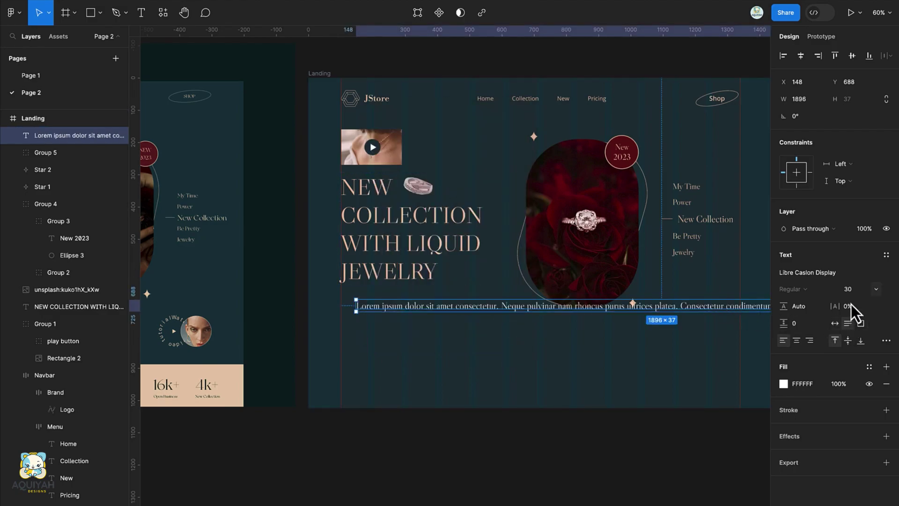
pyautogui.click(794, 101)
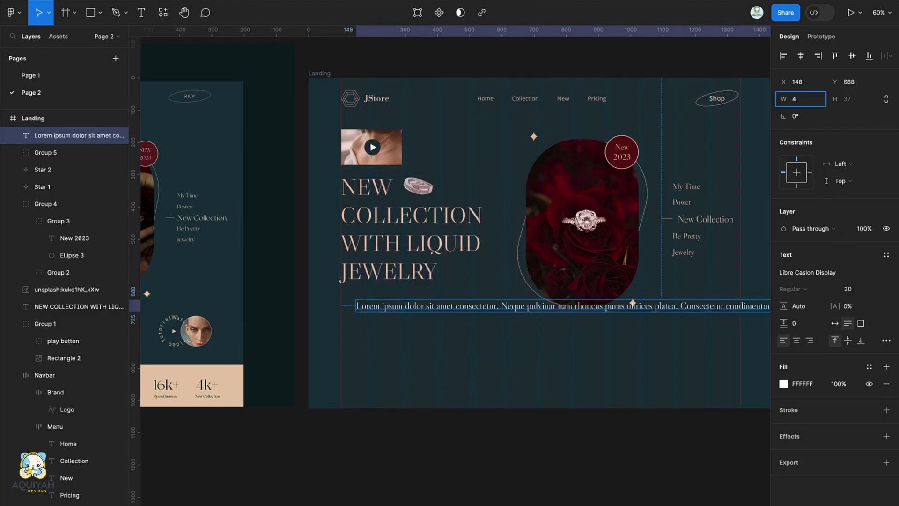
pyautogui.write('400')
pyautogui.press('Return')
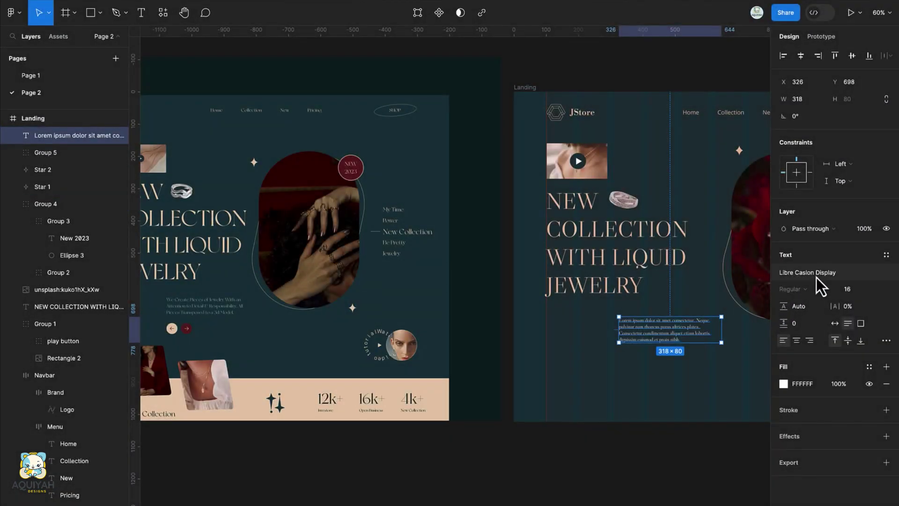
# Change the lorem ipsum paragraph's font to Open Sans in the Light weight
pyautogui.click(817, 274)
pyautogui.write('open')
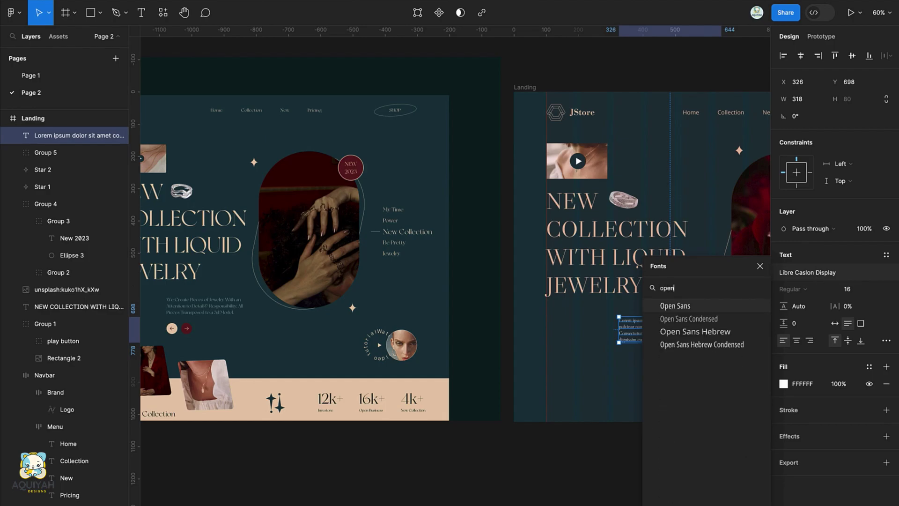
pyautogui.click(714, 305)
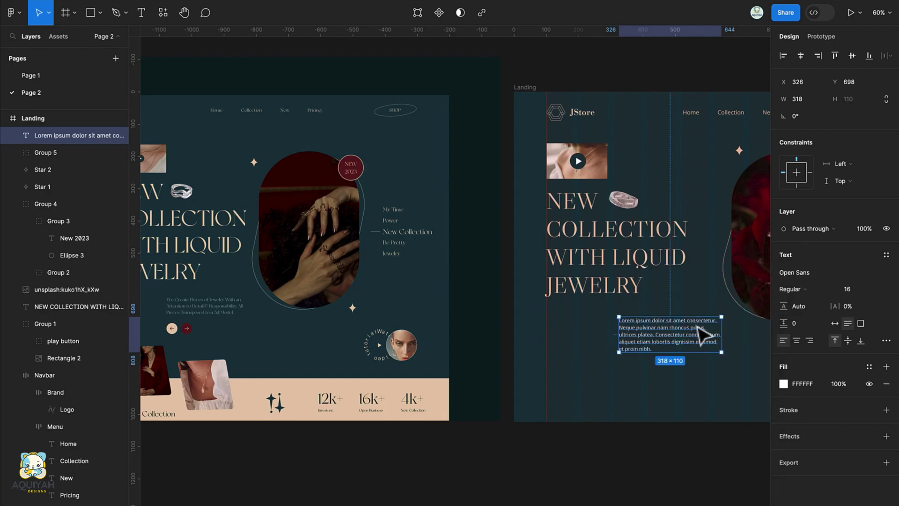
pyautogui.click(791, 288)
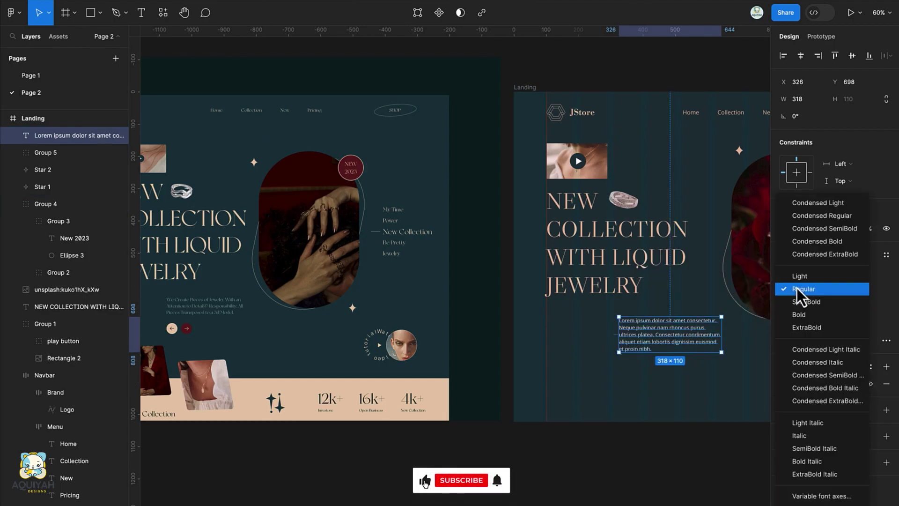
pyautogui.click(802, 276)
# Delete the last sentence of the paragraph, starting at "Consectetur condimentum"
pyautogui.doubleClick(676, 345)
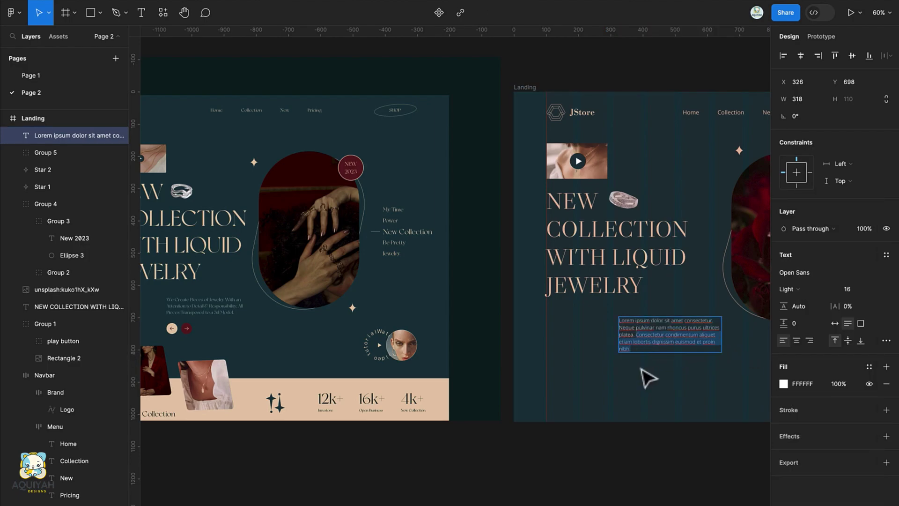
pyautogui.press('BackSpace')
pyautogui.press('Escape')
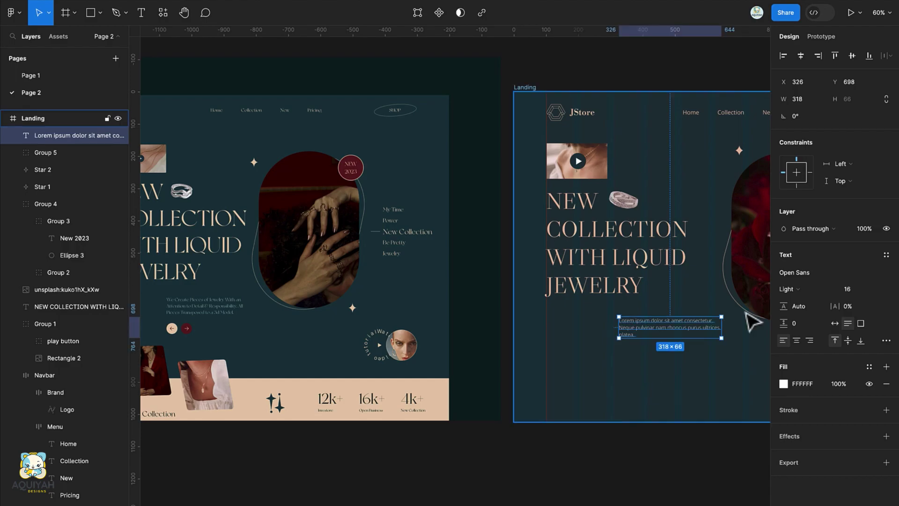
# Set the paragraph's font weight to Regular and its fill color to E4E4E4
pyautogui.click(785, 287)
pyautogui.click(793, 300)
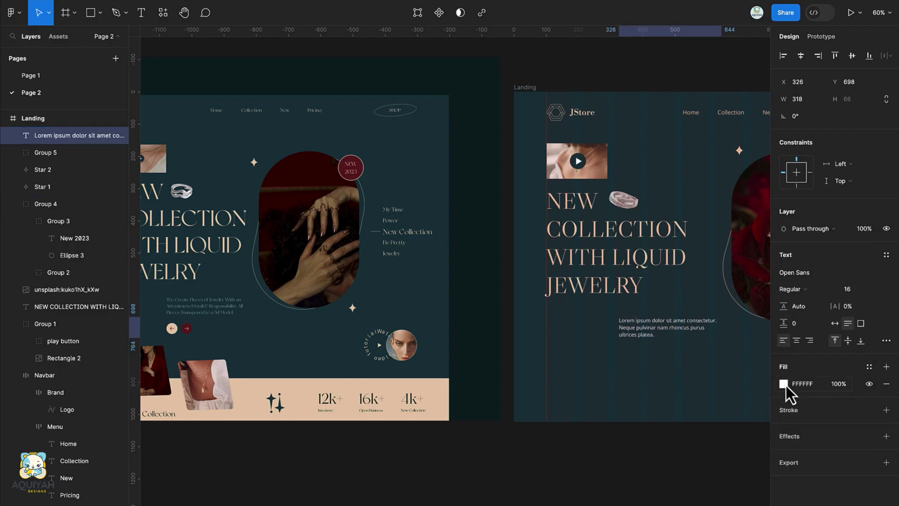
pyautogui.click(784, 384)
pyautogui.click(656, 483)
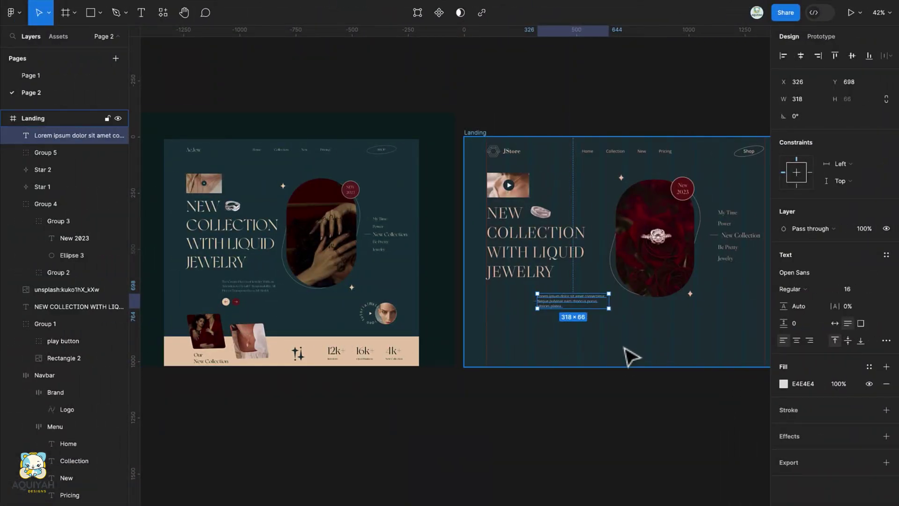
# Draw a left-pointing arrow about 34 by 19.5 below the paragraph with the Pen tool
pyautogui.scroll(5, 570, 309)
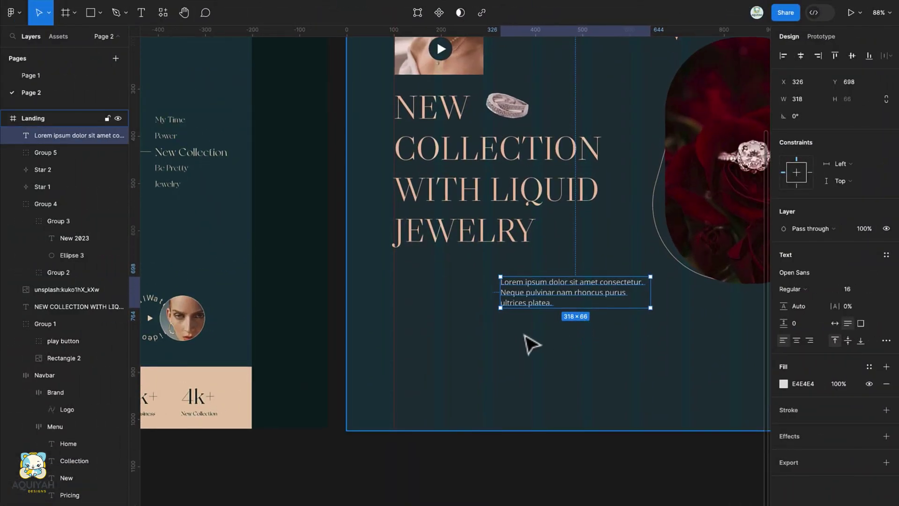
pyautogui.scroll(5, 531, 344)
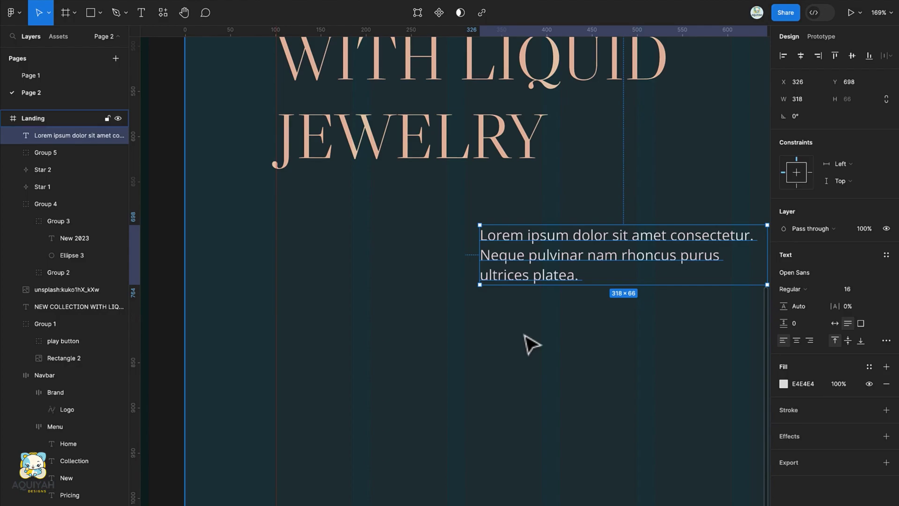
pyautogui.press('p')
pyautogui.click(527, 325)
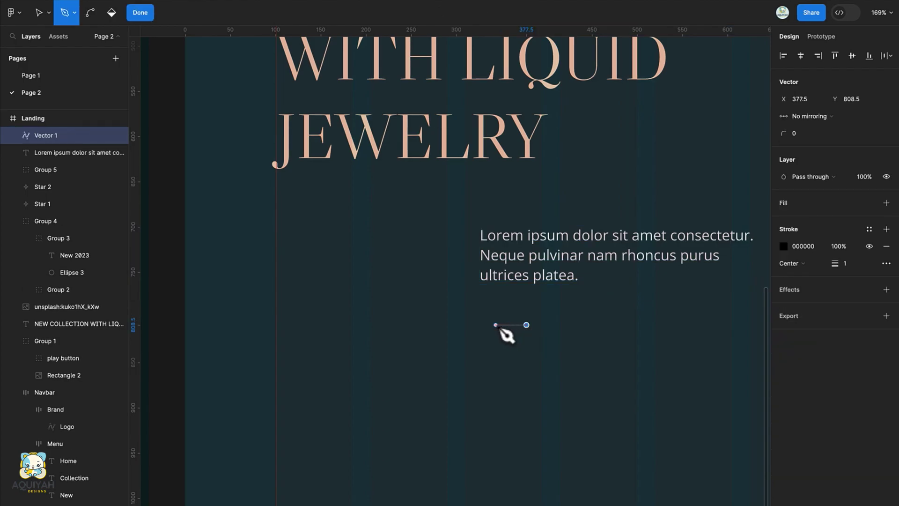
pyautogui.click(496, 325)
pyautogui.press('Escape')
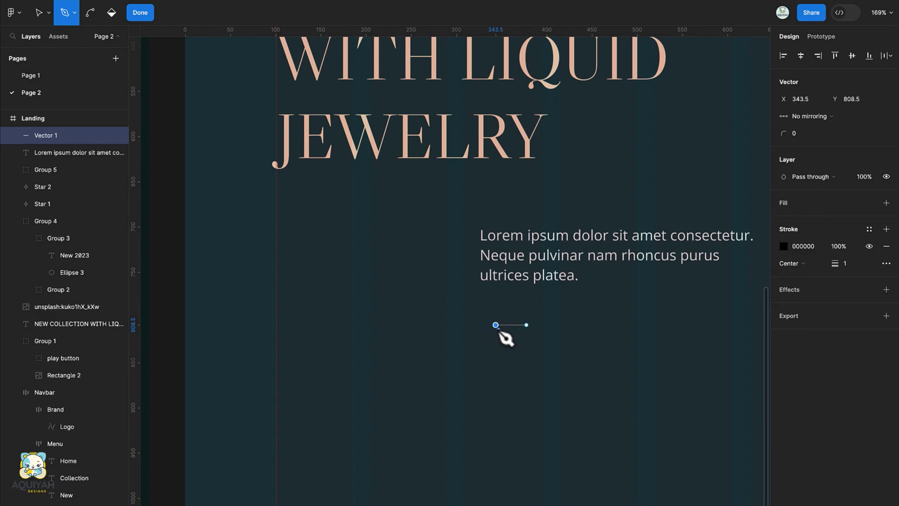
pyautogui.moveTo(503, 316); pyautogui.dragTo(512, 343)
pyautogui.press('Escape')
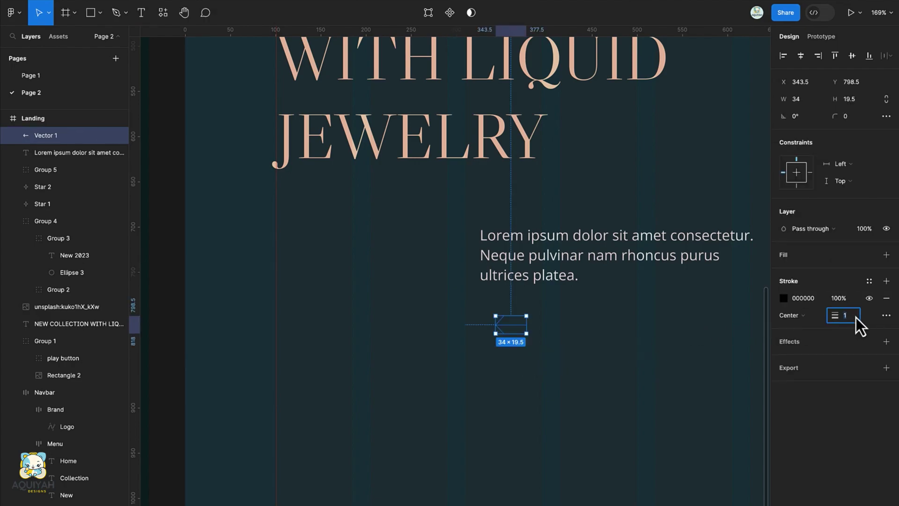
# Set the arrow's stroke weight to 2 and give it a round join and round end points
pyautogui.write('2')
pyautogui.press('Return')
pyautogui.click(886, 315)
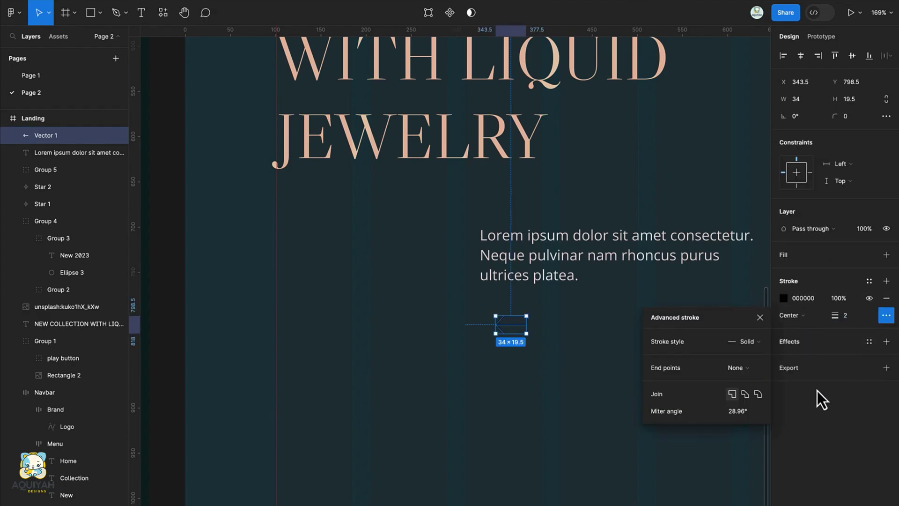
pyautogui.click(757, 394)
pyautogui.click(738, 368)
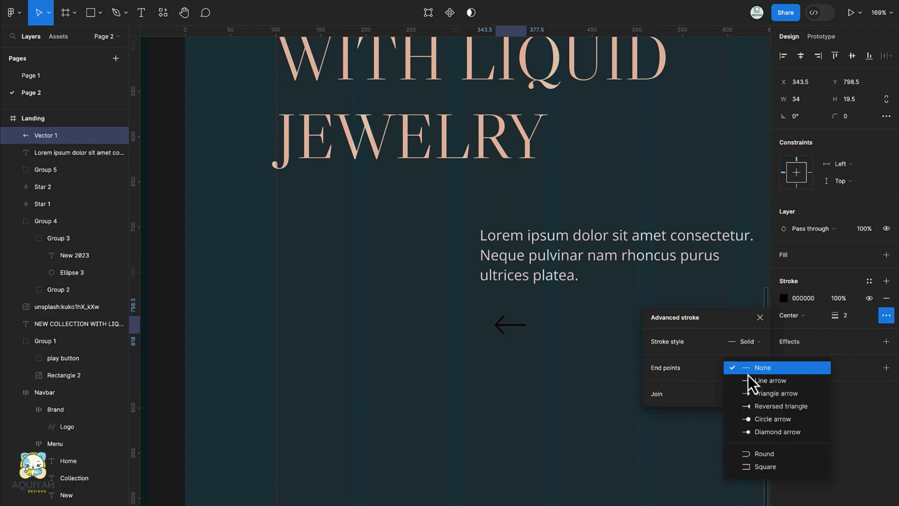
pyautogui.click(760, 451)
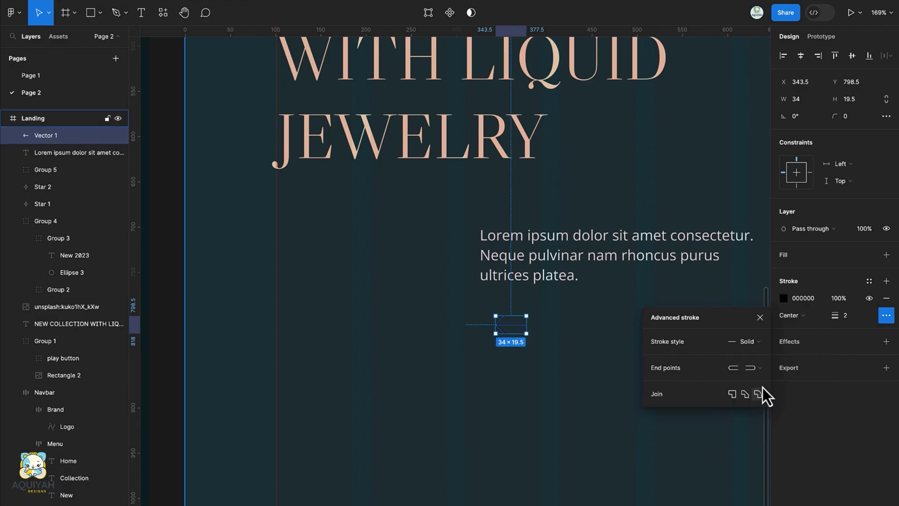
pyautogui.click(760, 317)
pyautogui.press('Escape')
# Draw a circle about 62 by 62 over the arrow below the paragraph and bring the arrow in front of it
pyautogui.press('o')
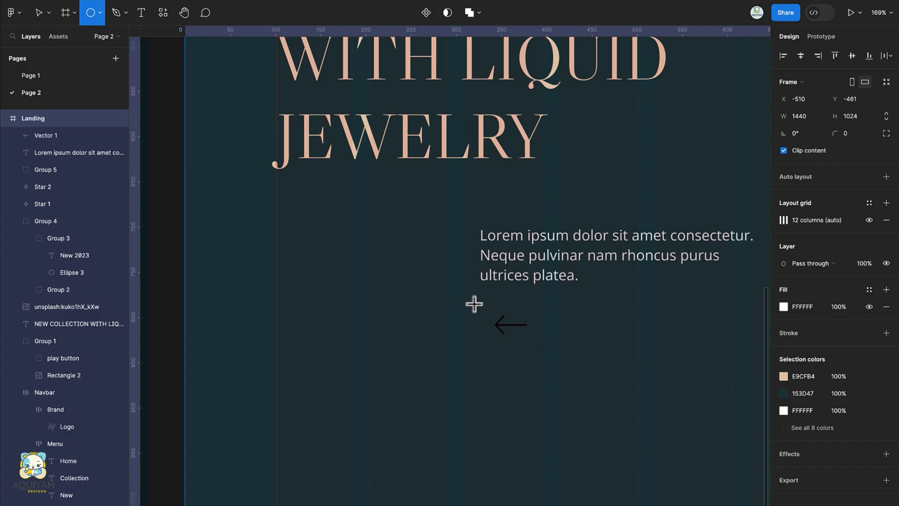
pyautogui.moveTo(474, 304)
pyautogui.mouseDown()
pyautogui.moveTo(533, 335)
pyautogui.moveTo(522, 321)
pyautogui.moveTo(494, 335)
pyautogui.moveTo(508, 327)
pyautogui.mouseUp()
pyautogui.click(500, 327)
pyautogui.rightClick(503, 328)
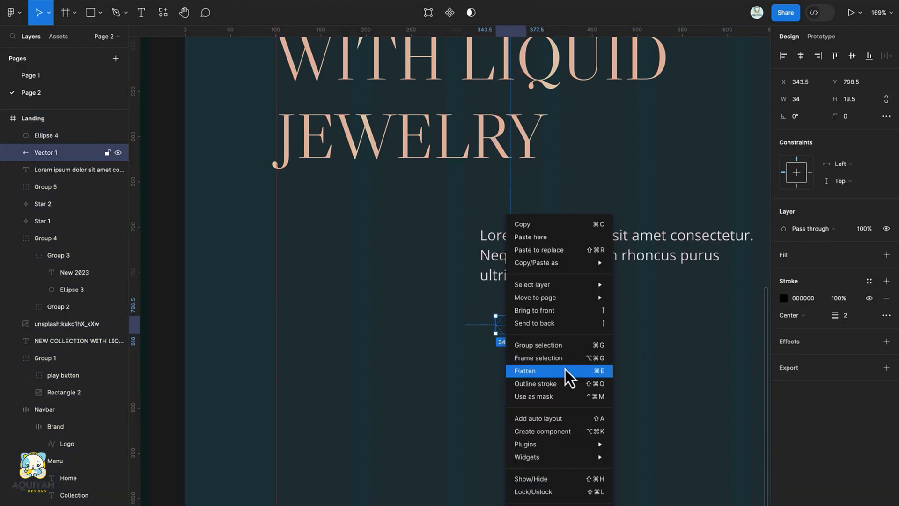
pyautogui.click(560, 311)
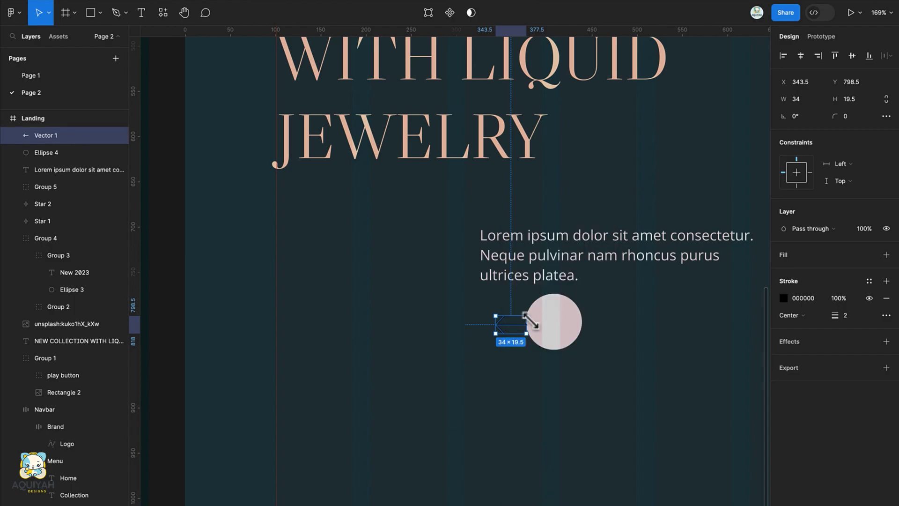
# Center the arrow within the circle both horizontally and vertically, and group the two
pyautogui.keyDown('shift'); pyautogui.click(572, 333); pyautogui.keyUp('shift')
pyautogui.click(805, 56)
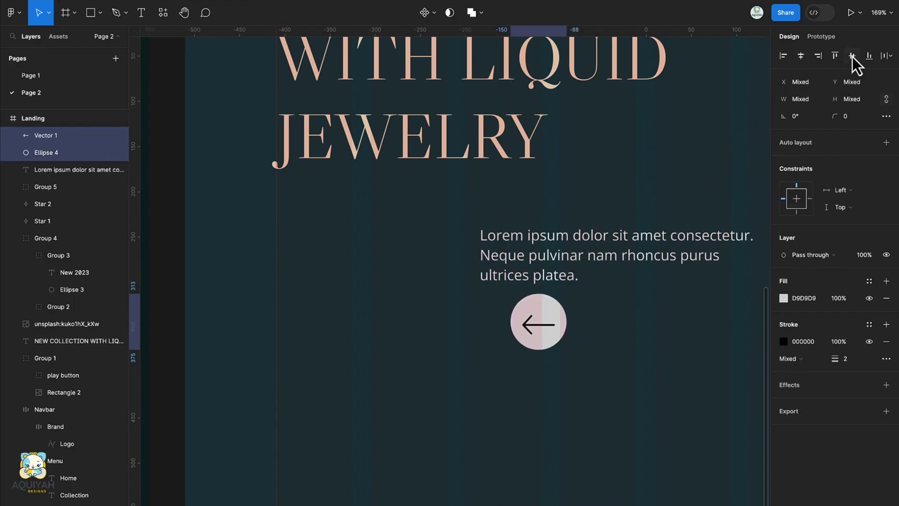
pyautogui.hotkey('ctrl', 'g')
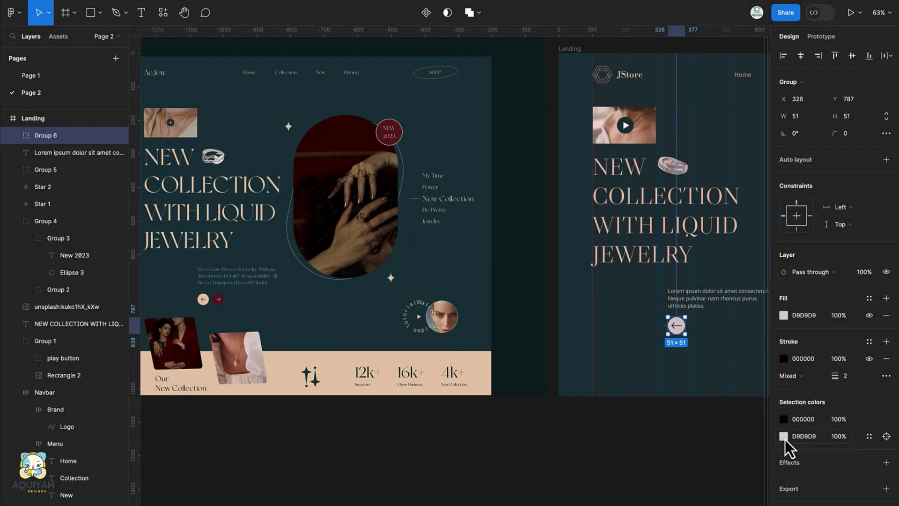
# Recolor the grouped button with E9CFB4 for the circle and 3D0C10 for the arrow
pyautogui.click(783, 436)
pyautogui.click(655, 484)
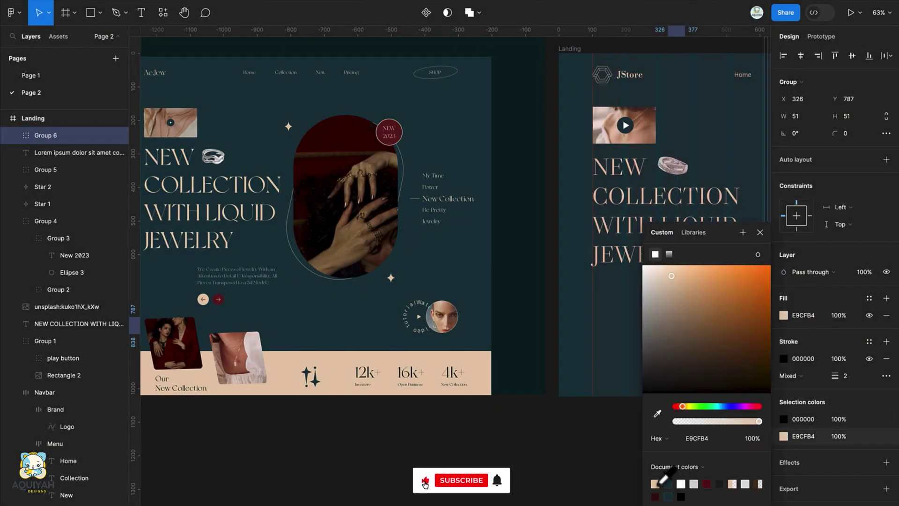
pyautogui.click(786, 420)
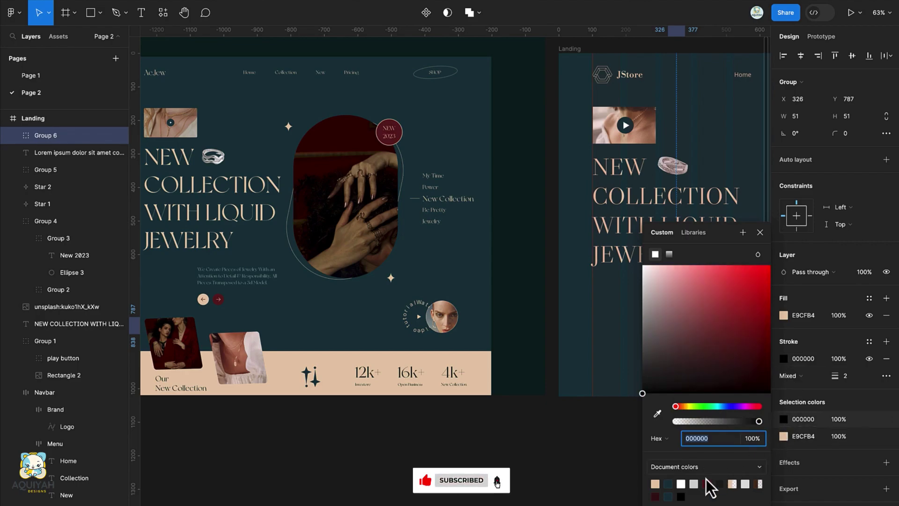
pyautogui.click(655, 496)
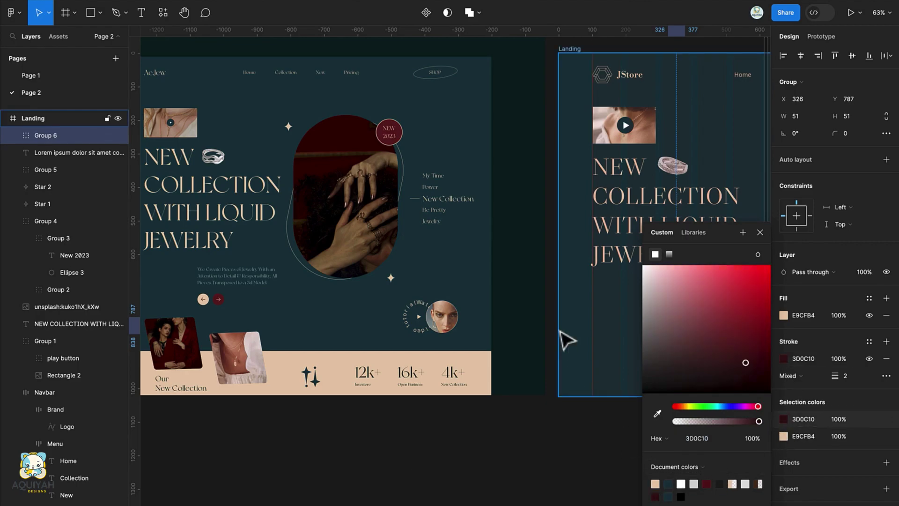
# Scale the left-arrow button down proportionally to 46 by 46 with the Scale tool
pyautogui.hscroll(5, 567, 340)
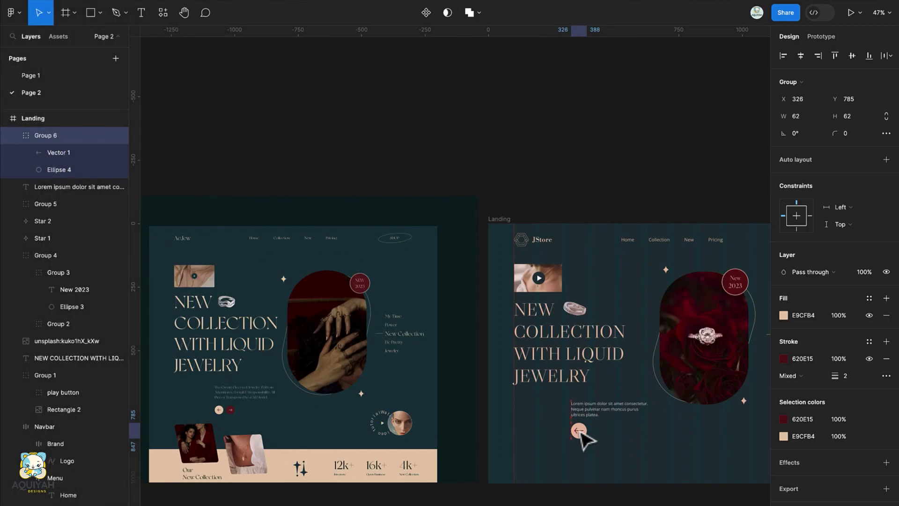
pyautogui.hscroll(3, 583, 440)
pyautogui.scroll(-2, 583, 440)
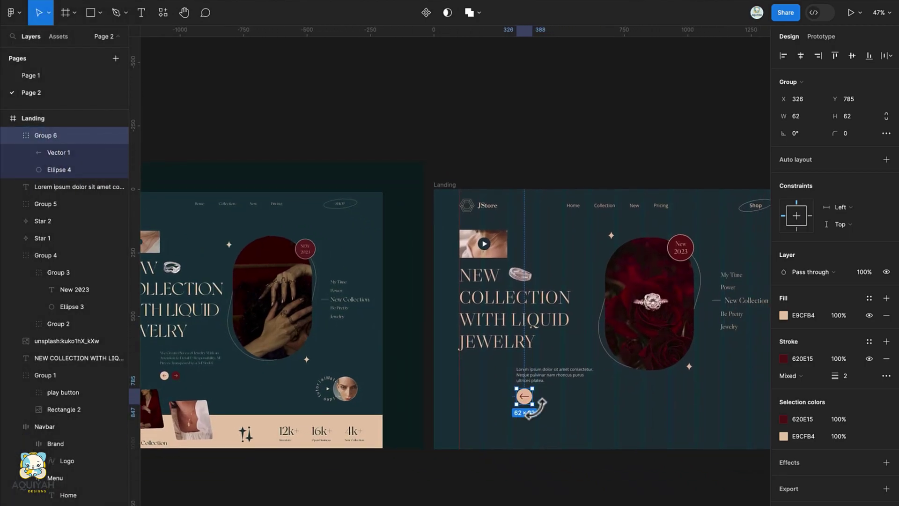
pyautogui.scroll(5, 532, 406)
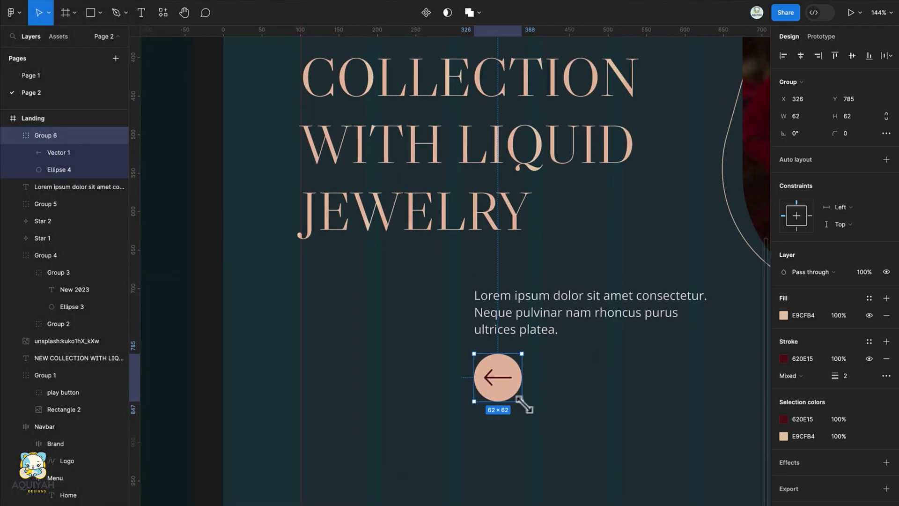
pyautogui.press('k')
pyautogui.moveTo(524, 403); pyautogui.dragTo(508, 379)
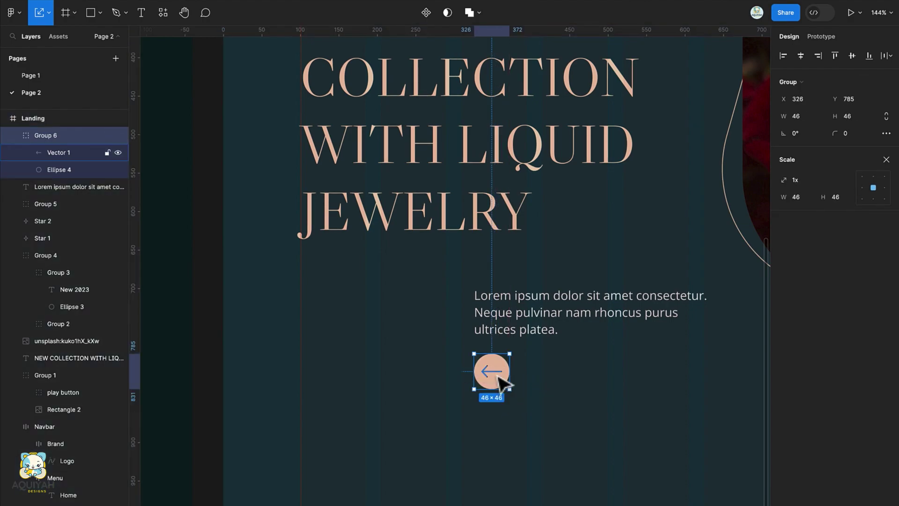
# Duplicate the arrow button just to its right and flip the copy's arrow horizontally
pyautogui.moveTo(503, 384); pyautogui.dragTo(546, 384)
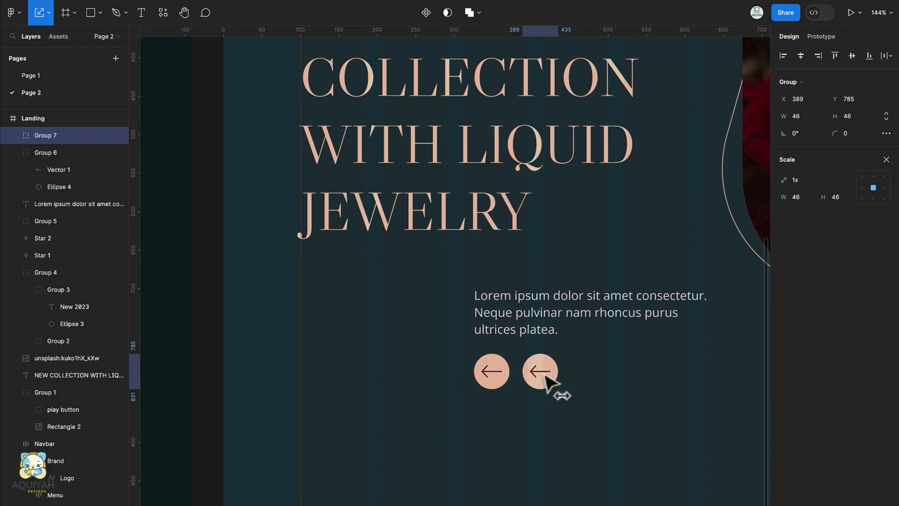
pyautogui.doubleClick(543, 371)
pyautogui.rightClick(544, 373)
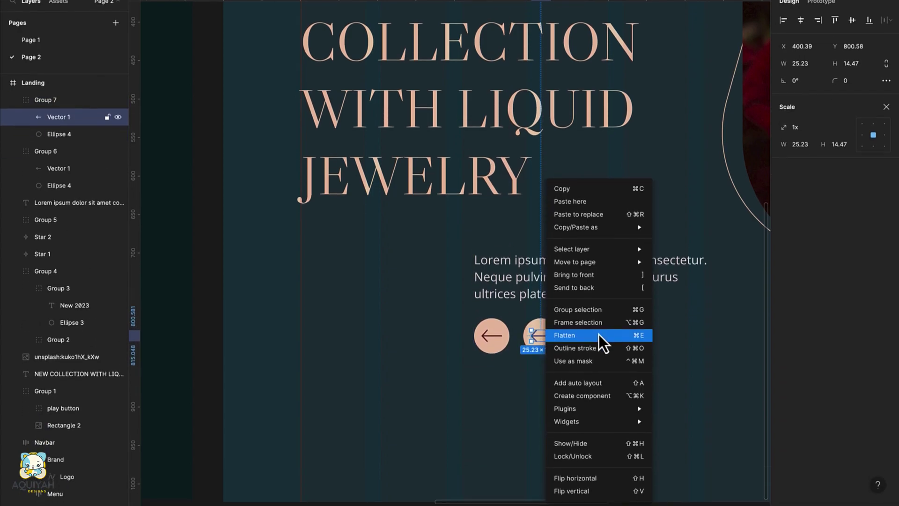
pyautogui.click(609, 478)
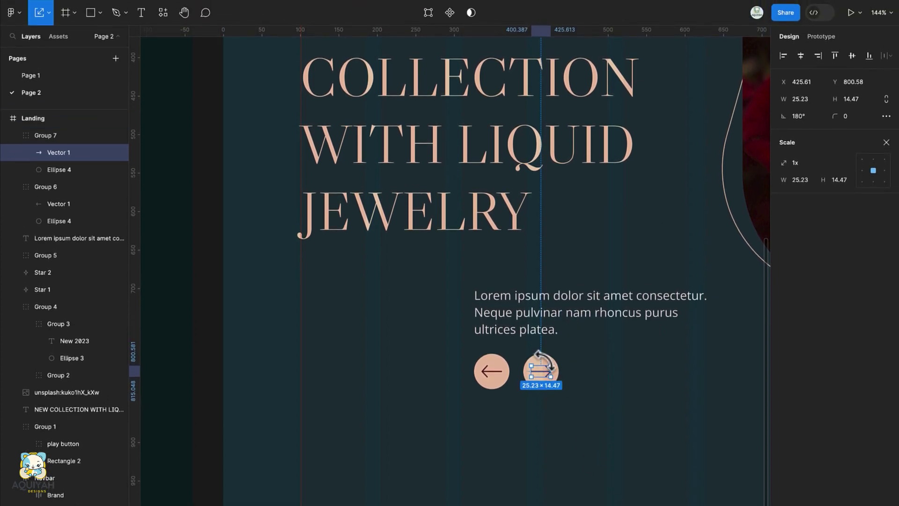
# Fill the right-arrow button's circle with 620E15 and recolor its arrow light beige
pyautogui.click(108, 170)
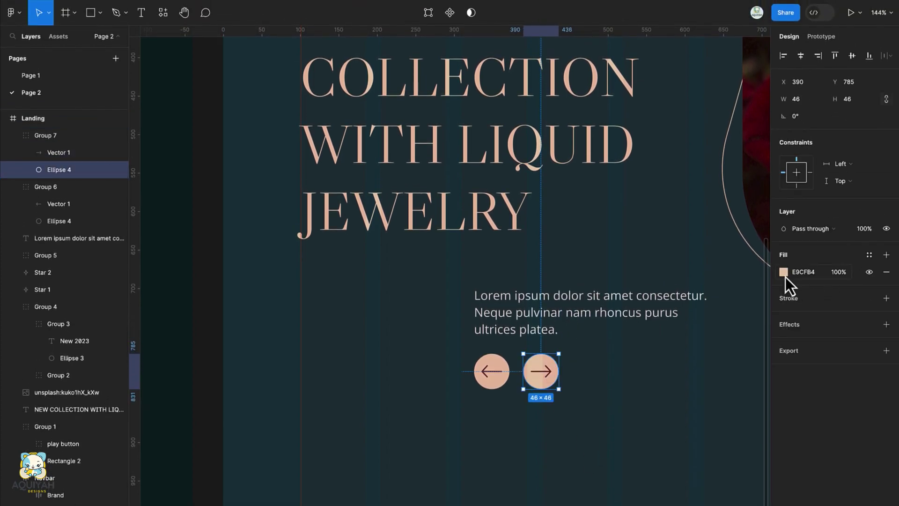
pyautogui.click(783, 273)
pyautogui.click(694, 484)
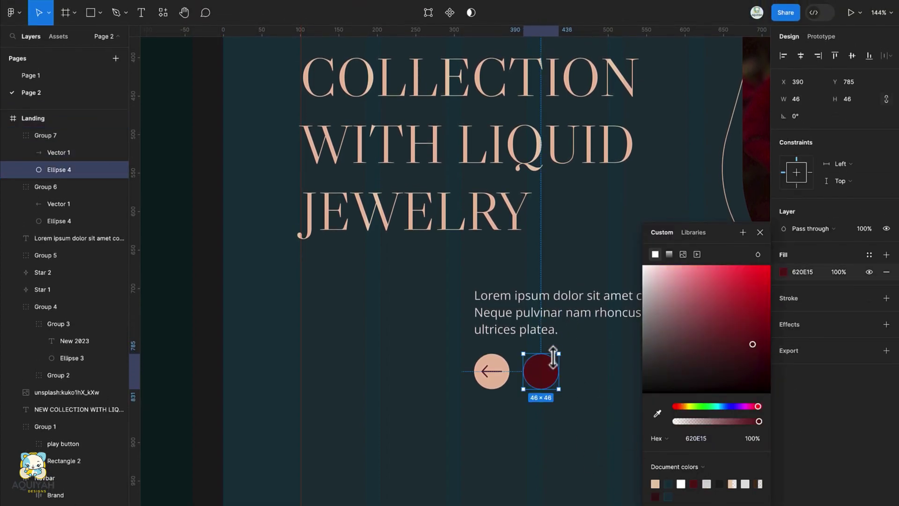
pyautogui.click(549, 375)
pyautogui.click(784, 298)
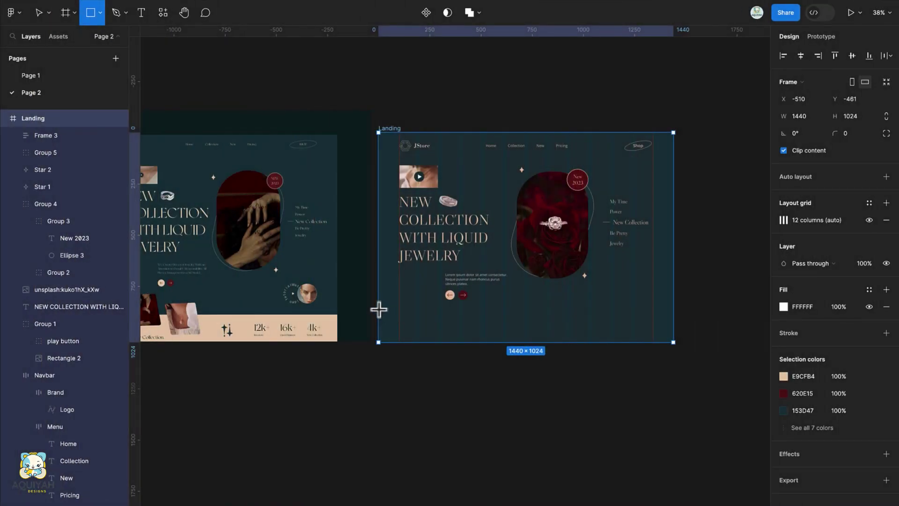
# Draw a full-width 1440 by 168 rectangle along the landing frame's lower edge and fill it with E9CFB4
pyautogui.moveTo(378, 307)
pyautogui.mouseDown()
pyautogui.moveTo(694, 341)
pyautogui.moveTo(682, 349)
pyautogui.moveTo(674, 342)
pyautogui.mouseUp()
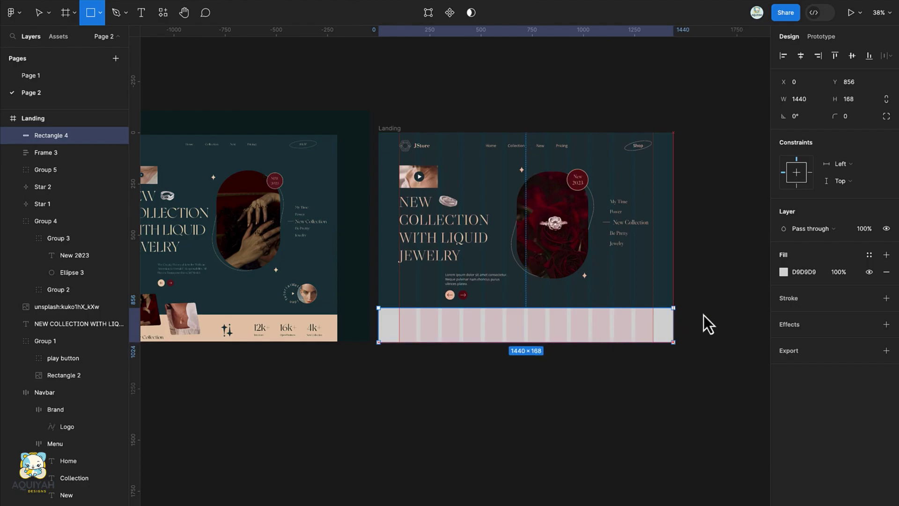
pyautogui.click(782, 272)
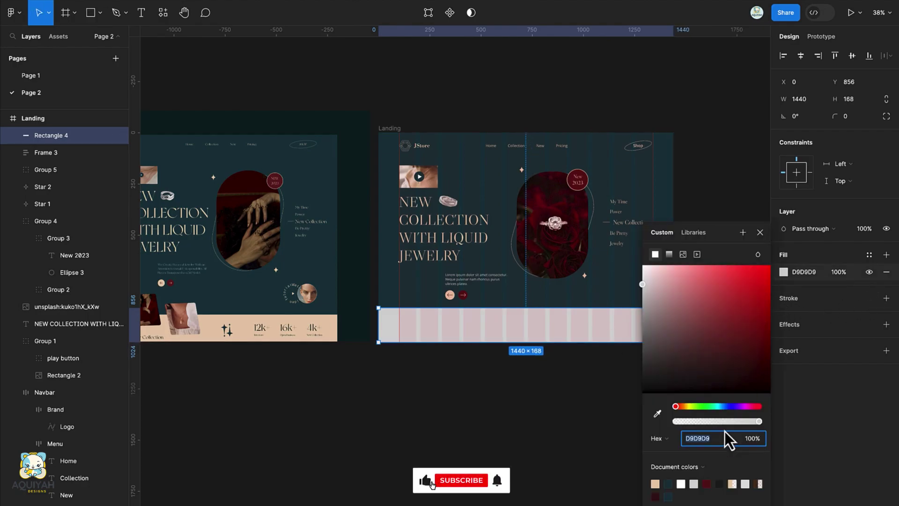
pyautogui.click(655, 483)
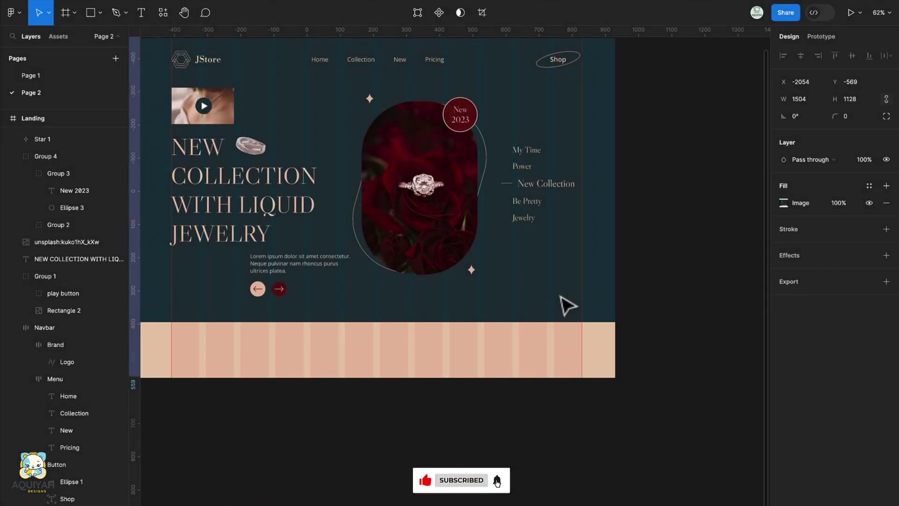
# Draw a circle about 94 by 94 above the beige band's right end and add an inside stroke of weight 2
pyautogui.press('o')
pyautogui.moveTo(551, 276); pyautogui.dragTo(581, 307)
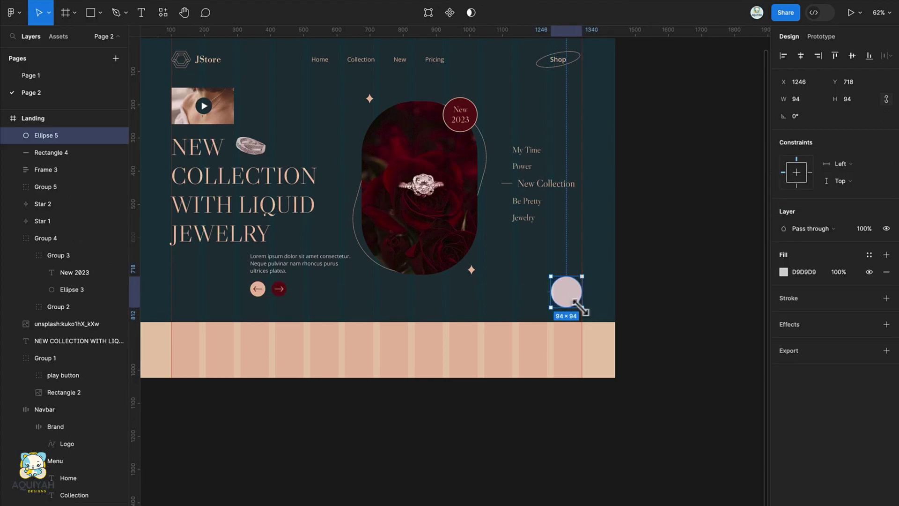
pyautogui.click(888, 298)
pyautogui.click(858, 333)
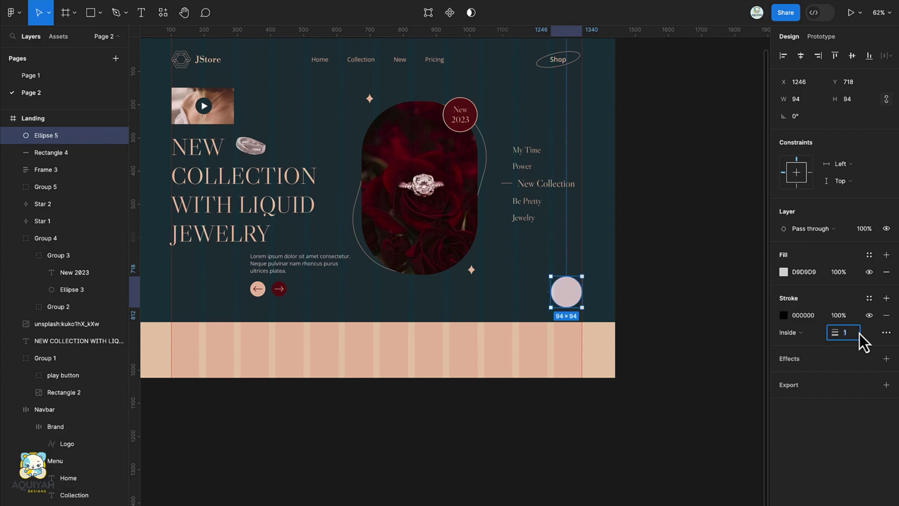
pyautogui.write('3')
pyautogui.press('BackSpace')
pyautogui.write('2')
pyautogui.press('Return')
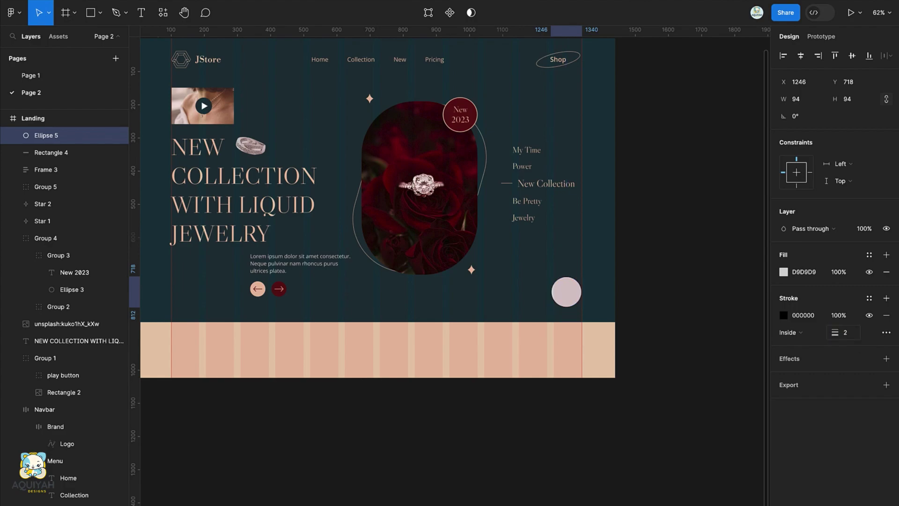
# Set the stroke color of the 94 by 94 circle to E9CFB4
pyautogui.click(784, 317)
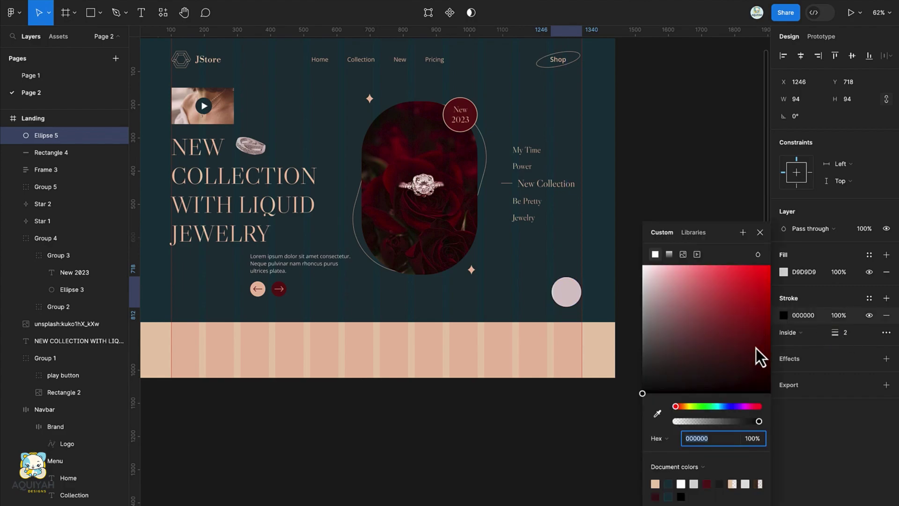
pyautogui.click(655, 483)
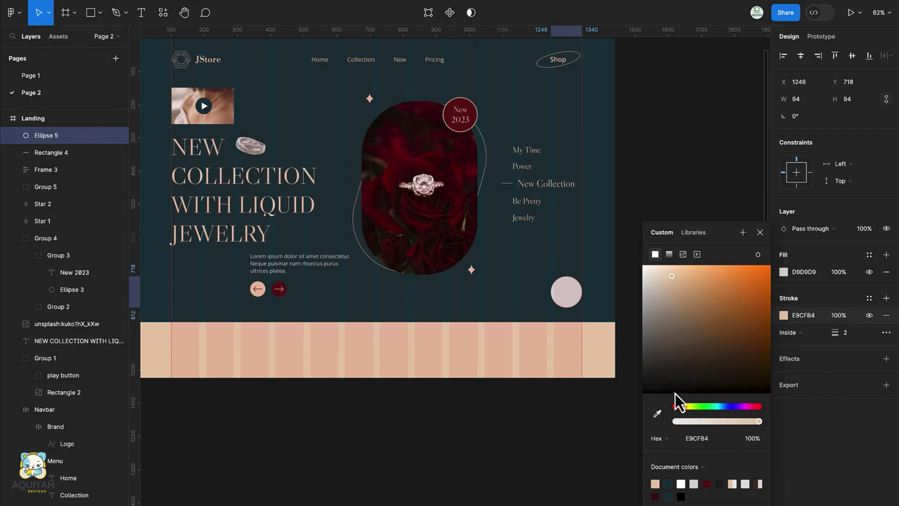
pyautogui.click(760, 233)
# Fill the circle with the Unsplash jewelry photo of a woman covering her face with ringed hands
pyautogui.click(163, 13)
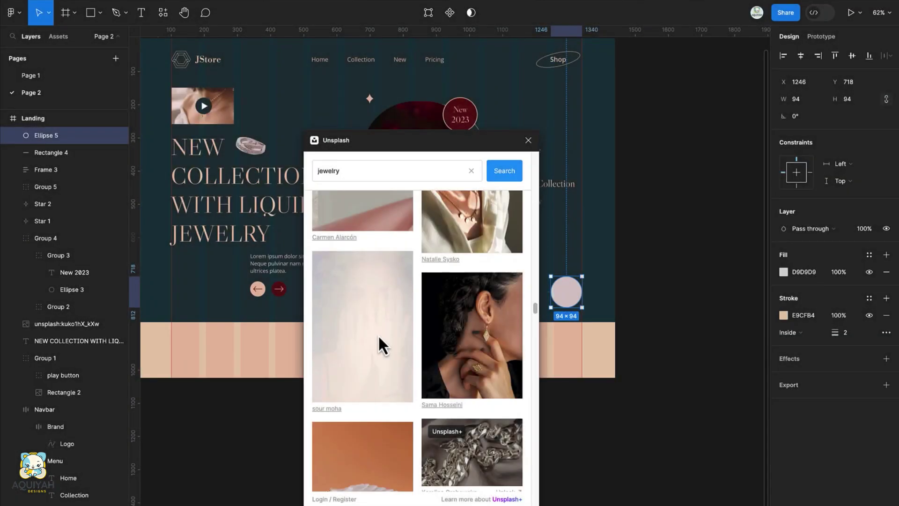
pyautogui.click(378, 334)
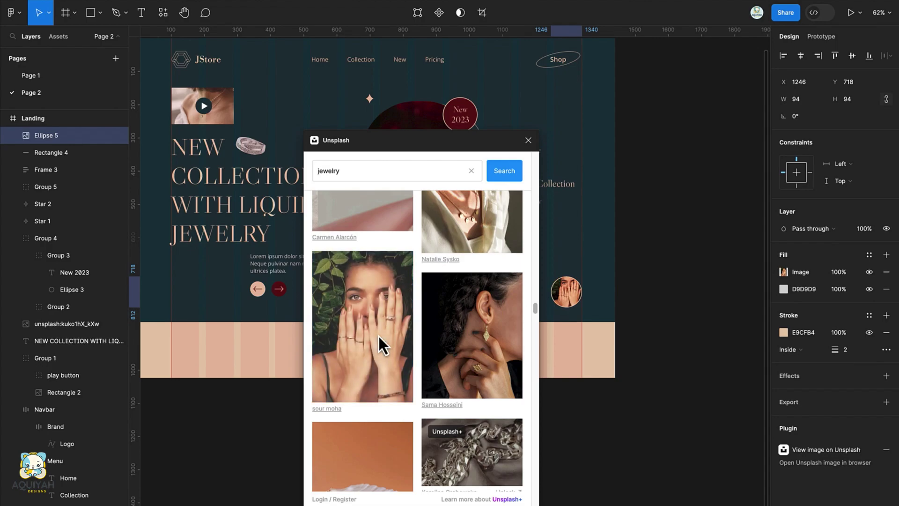
pyautogui.click(528, 139)
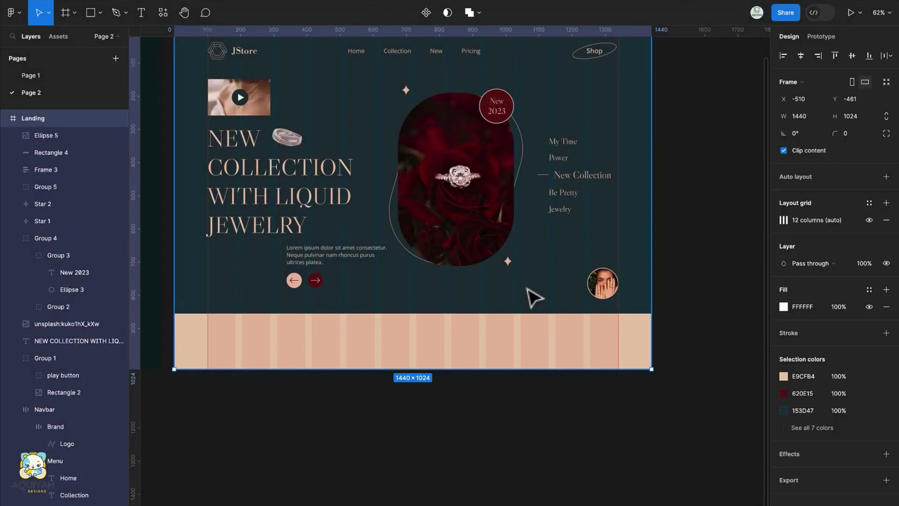
# Add the text "tutorial video" to the left of the photo circle and set its font size to 17
pyautogui.press('t')
pyautogui.click(525, 287)
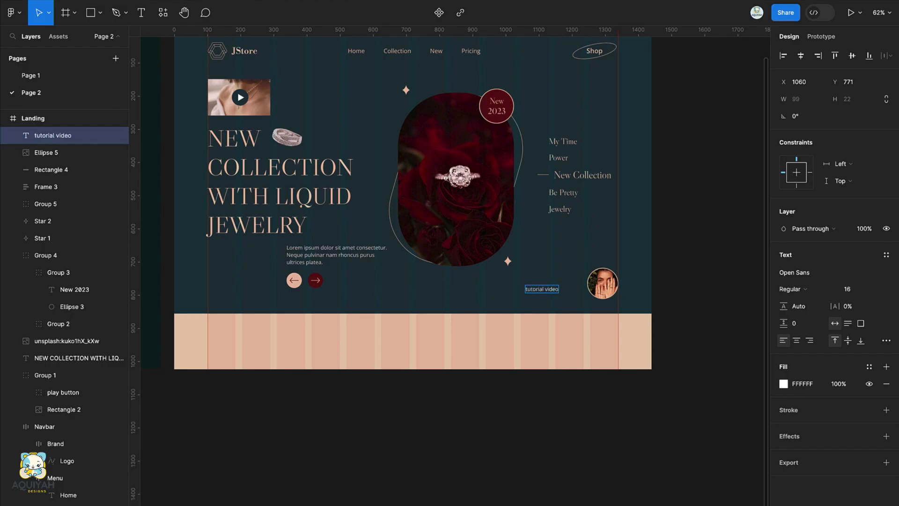
pyautogui.press('Escape')
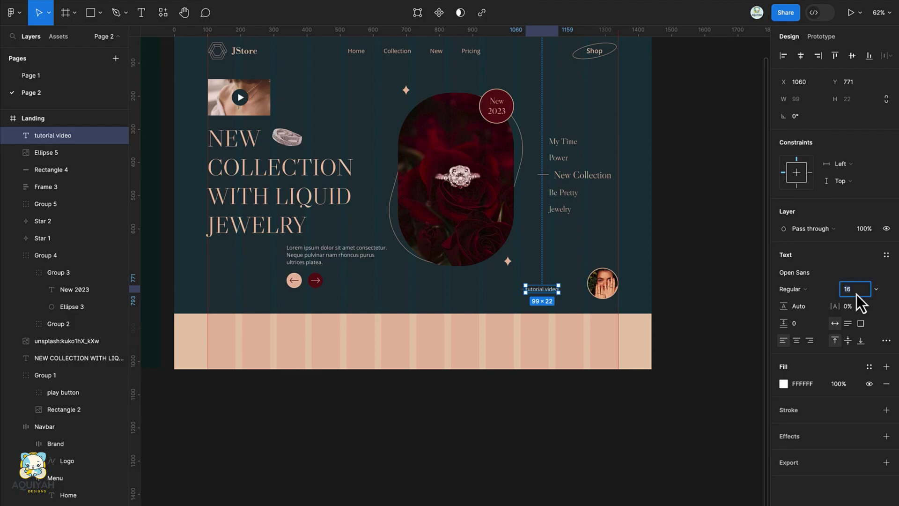
pyautogui.press('Up')
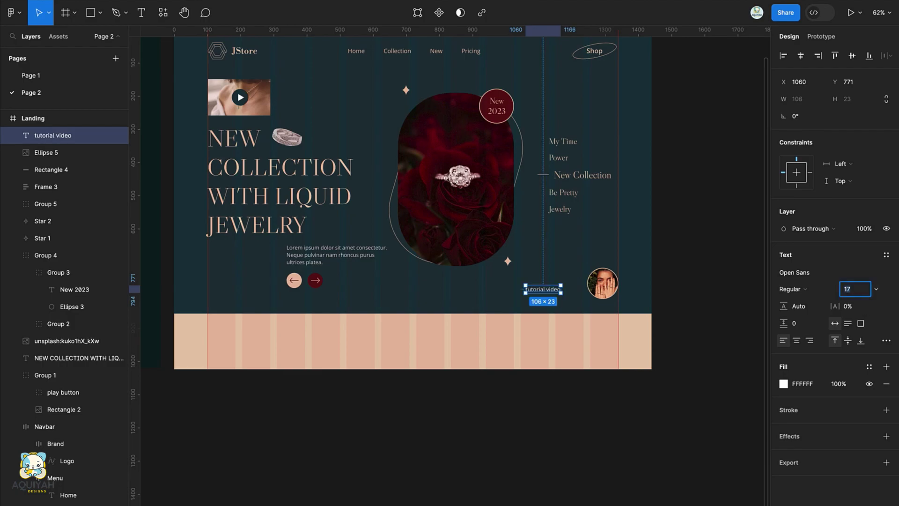
# Bend the "tutorial video" text into a near-complete circle with the ARC plugin at 62% bend strength
pyautogui.click(160, 16)
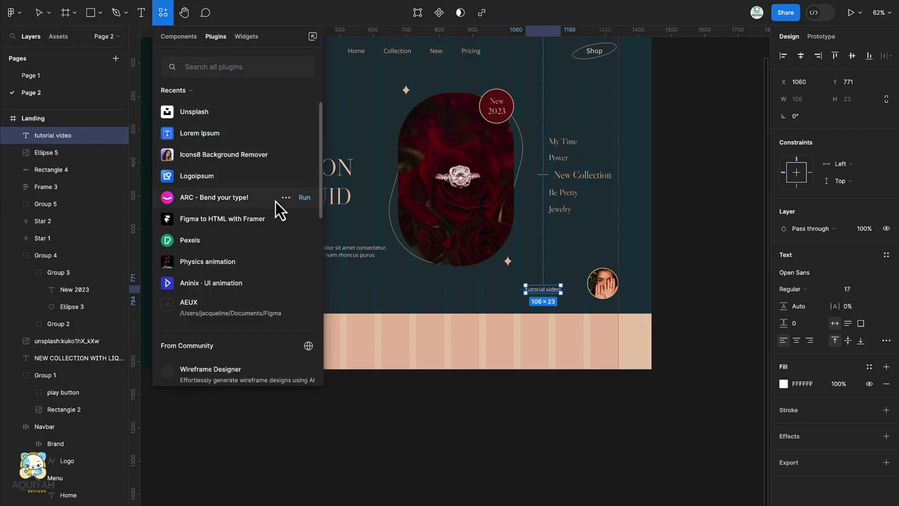
pyautogui.click(304, 197)
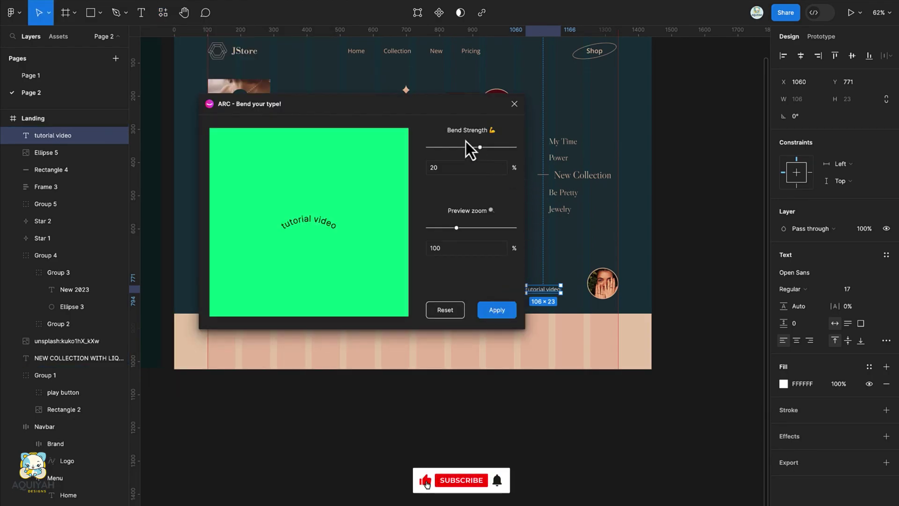
pyautogui.click(495, 148)
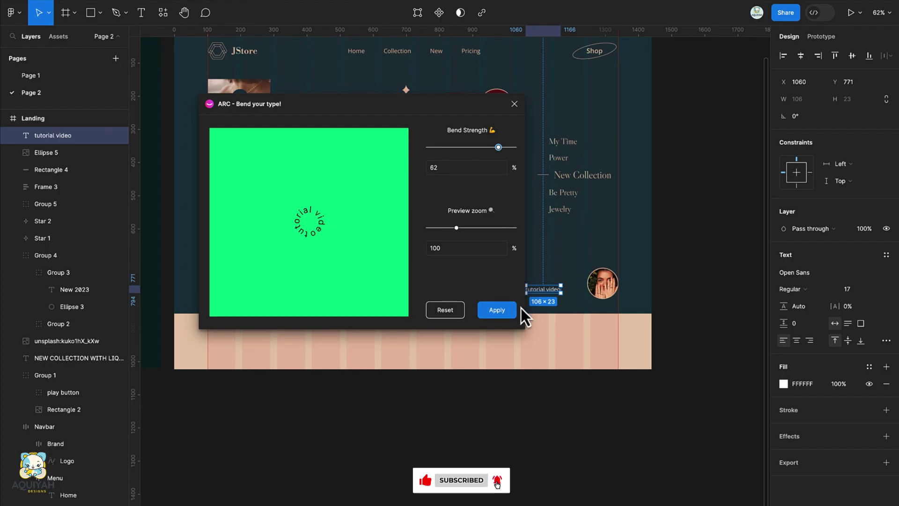
pyautogui.click(504, 314)
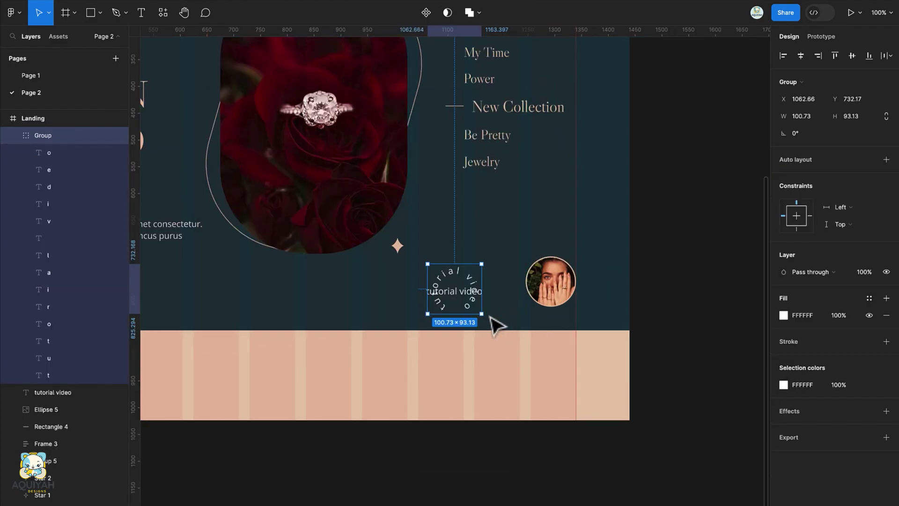
# Delete the original straight "tutorial video" text and put the curved text group in its place beside the photo circle
pyautogui.moveTo(463, 287); pyautogui.dragTo(400, 289)
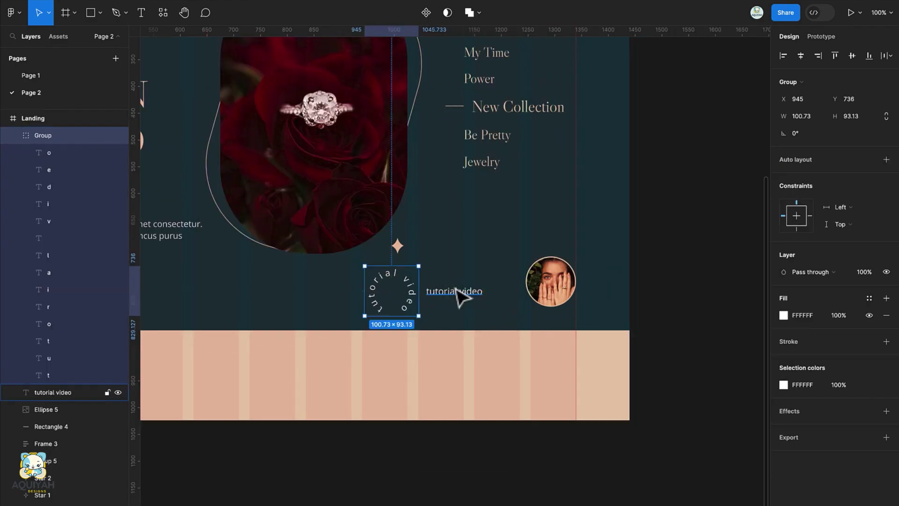
pyautogui.click(459, 294)
pyautogui.press('Delete')
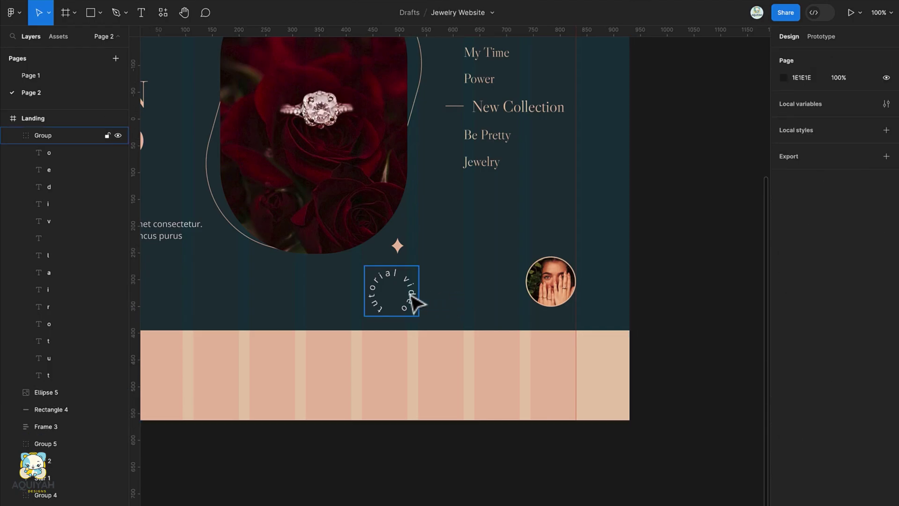
pyautogui.moveTo(412, 301); pyautogui.dragTo(468, 299)
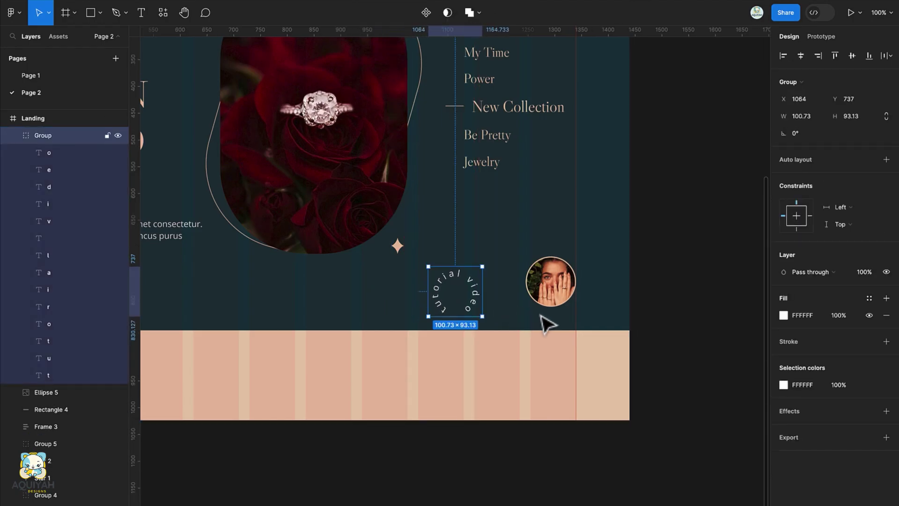
# Set the color of the curved "tutorial video" text to E9CFB4
pyautogui.click(783, 385)
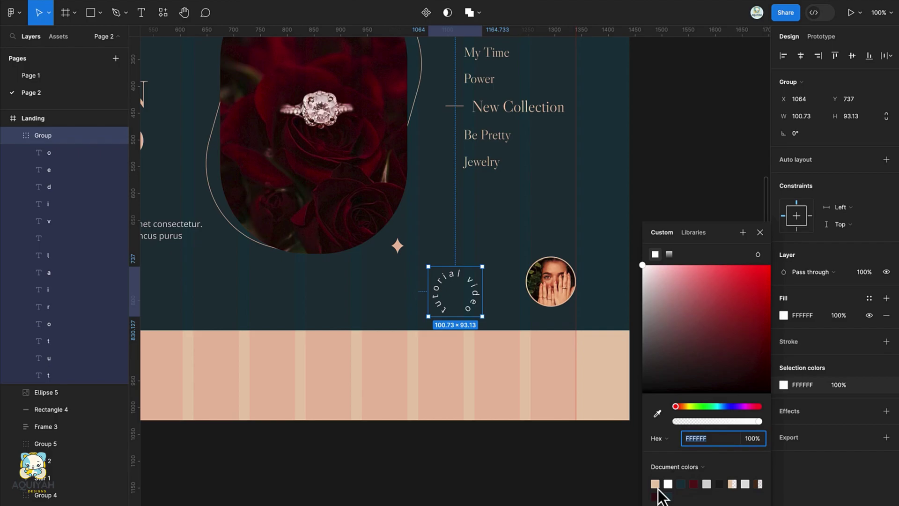
pyautogui.click(655, 484)
pyautogui.click(760, 233)
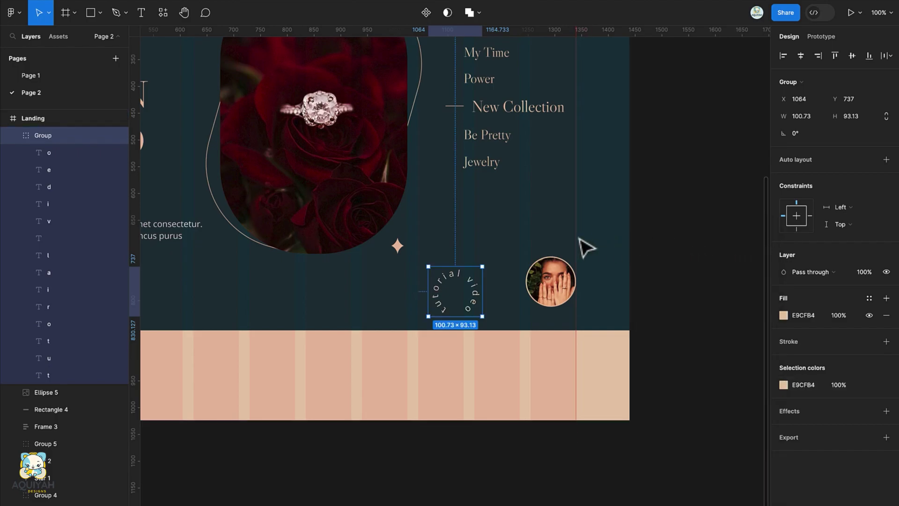
# Copy the play triangle from the necklace video thumbnail into the curved text group and center it inside the ring of letters
pyautogui.hscroll(-10, 424, 239)
pyautogui.scroll(4, 424, 239)
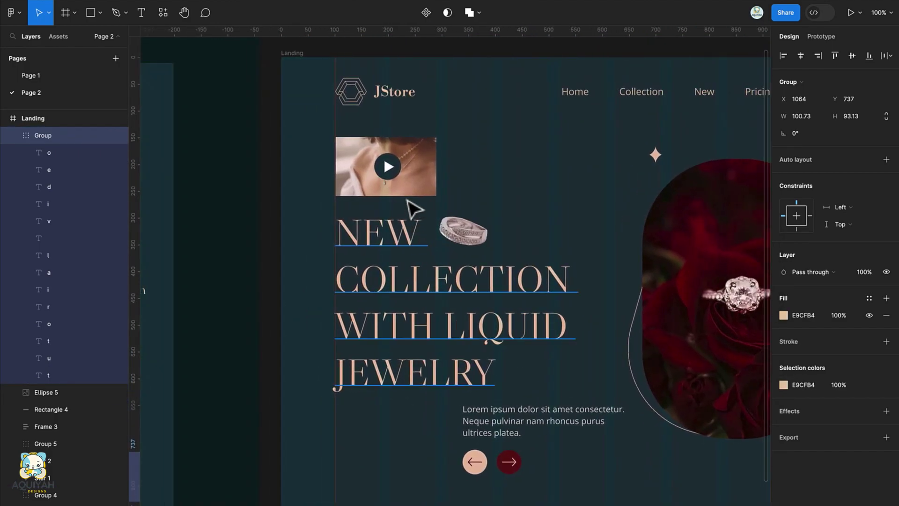
pyautogui.keyDown('ctrl'); pyautogui.click(391, 172); pyautogui.keyUp('ctrl')
pyautogui.hscroll(10, 518, 309)
pyautogui.scroll(-4, 518, 309)
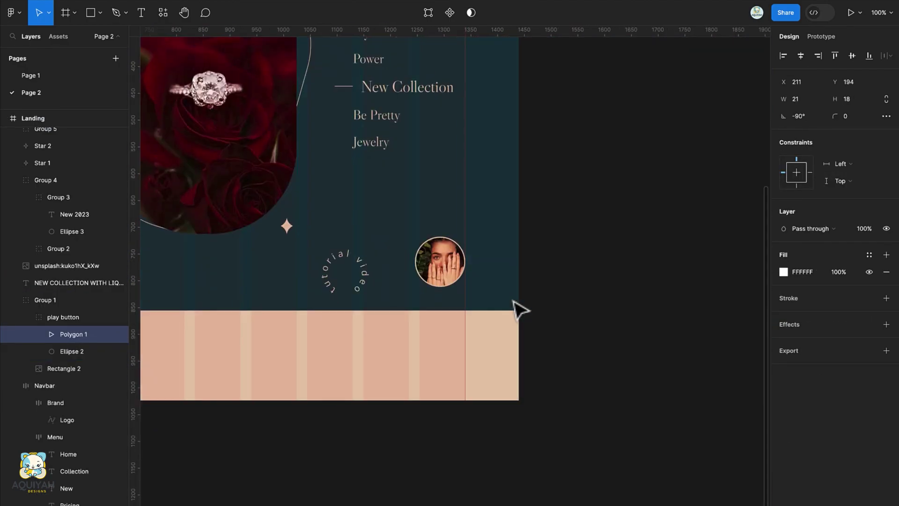
pyautogui.click(352, 286)
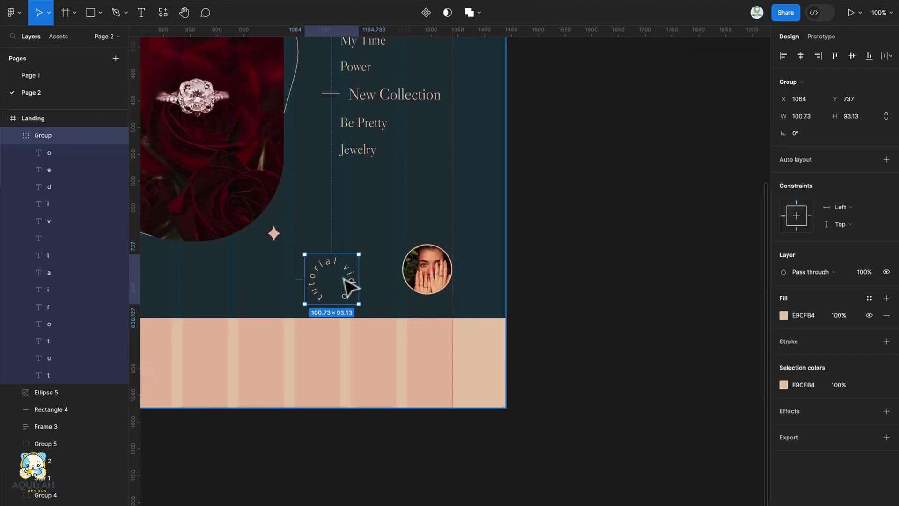
pyautogui.hotkey('ctrl', 'v')
pyautogui.moveTo(322, 274); pyautogui.dragTo(337, 287)
# Set the fill of the copied play triangle to E9CFB4
pyautogui.click(783, 275)
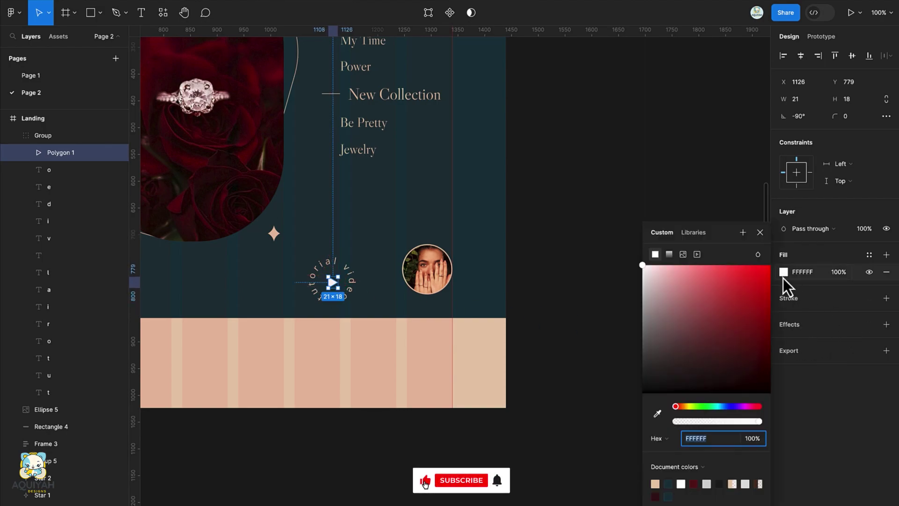
pyautogui.click(656, 483)
pyautogui.hscroll(-4, 566, 291)
pyautogui.scroll(2, 566, 291)
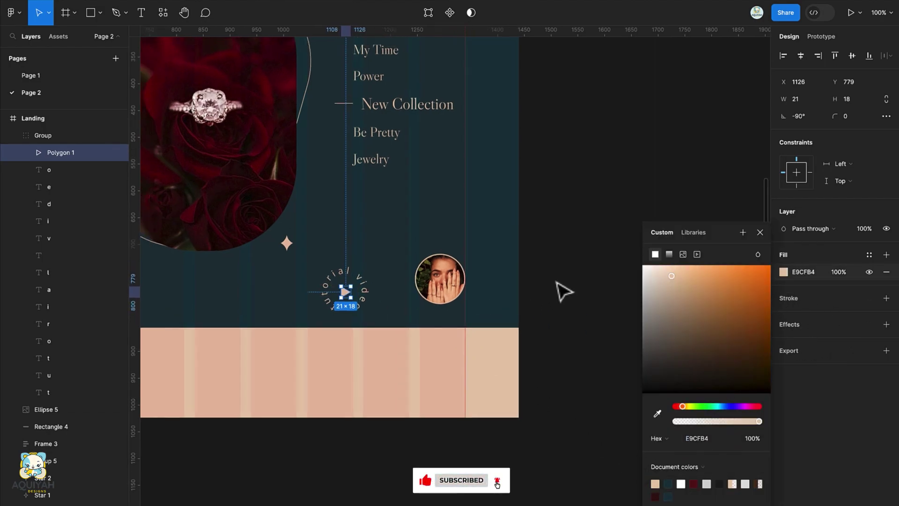
pyautogui.click(759, 232)
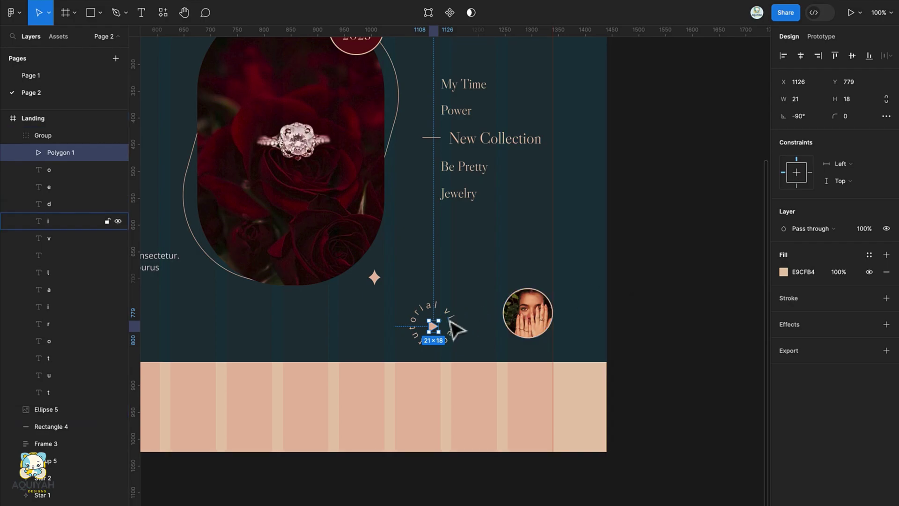
# Move the curved text group so it overlaps the photo circle's left edge, and bring the photo circle to the front
pyautogui.press('Escape')
pyautogui.press('Escape')
pyautogui.moveTo(445, 323); pyautogui.dragTo(482, 322)
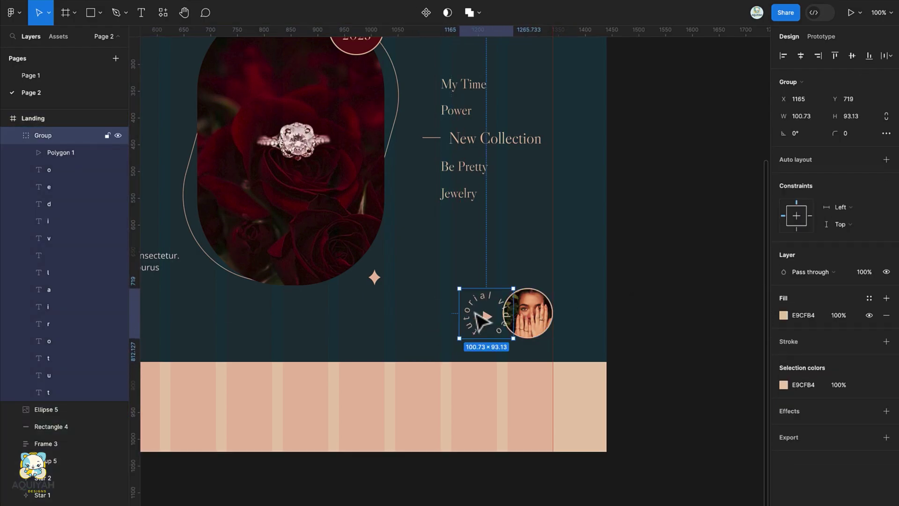
pyautogui.rightClick(533, 305)
pyautogui.click(566, 313)
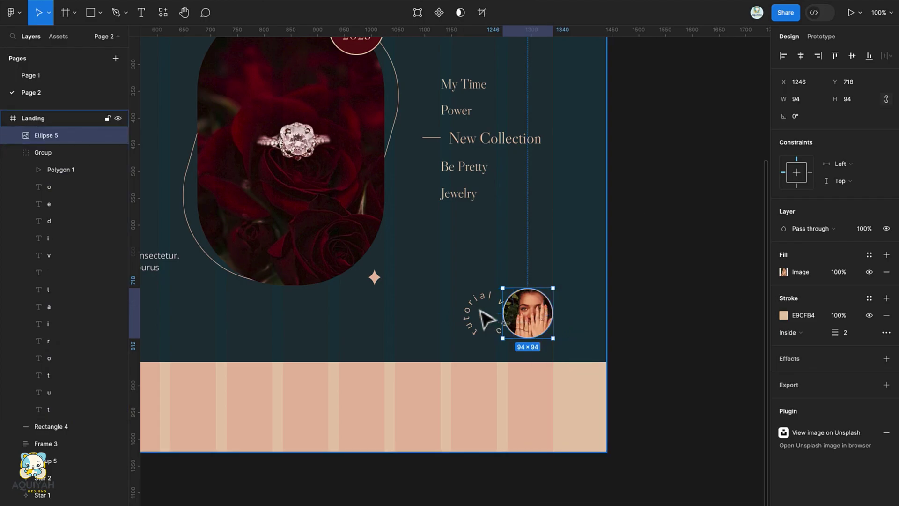
# Rotate the curved text group counterclockwise, and set the rotation of the play triangle inside it to -90°
pyautogui.click(487, 317)
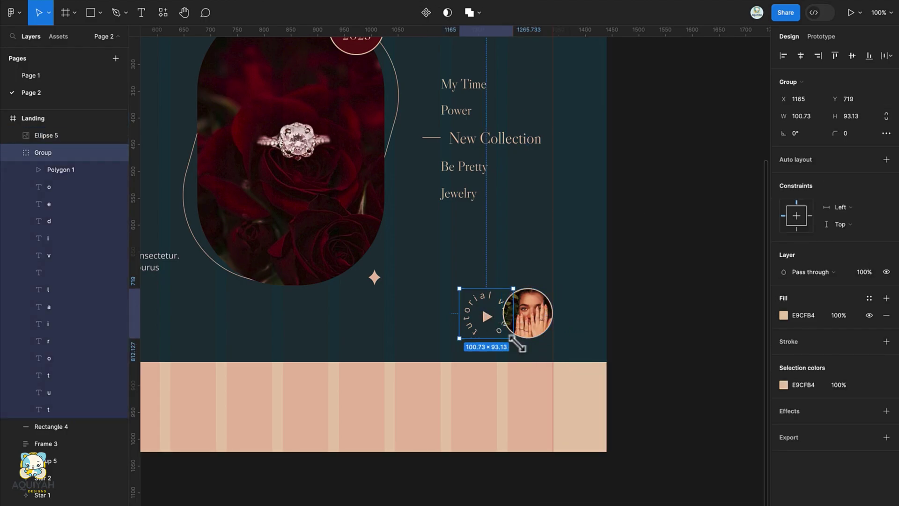
pyautogui.moveTo(515, 345); pyautogui.dragTo(496, 326)
pyautogui.doubleClick(490, 318)
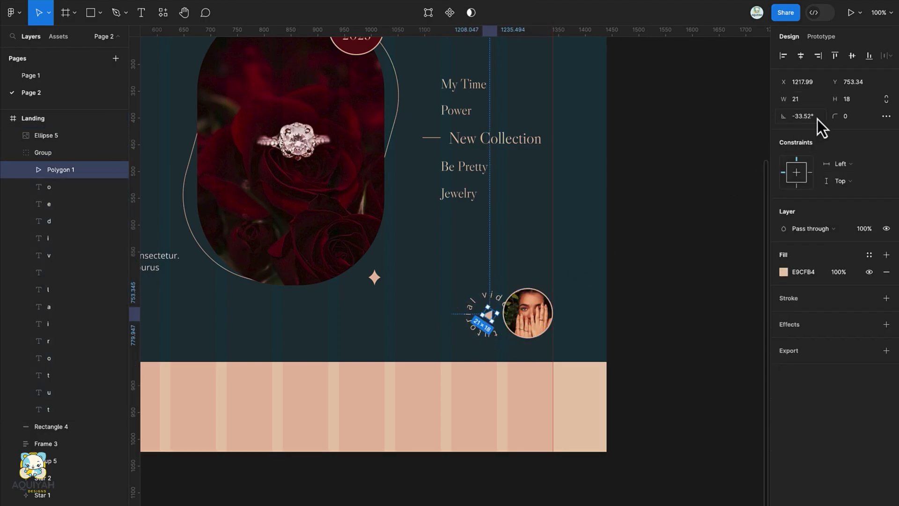
pyautogui.write('0')
pyautogui.press('Return')
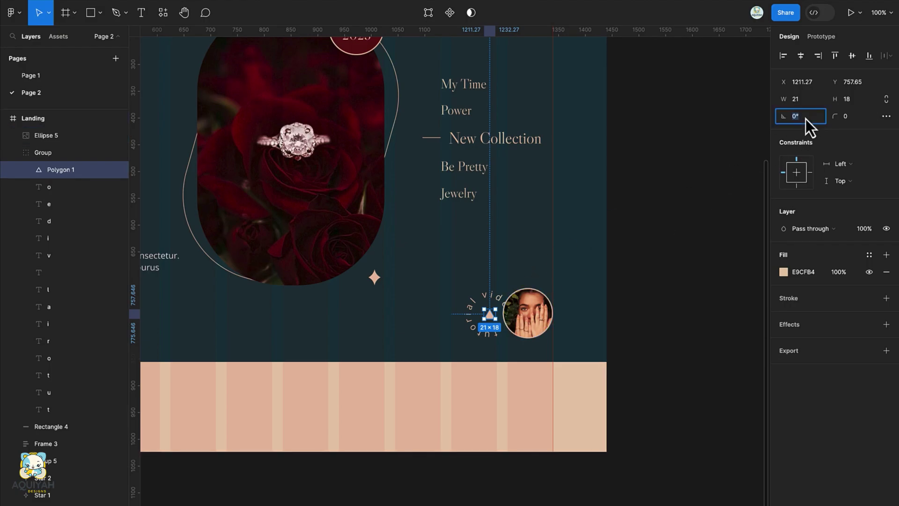
pyautogui.write('-90')
pyautogui.press('Return')
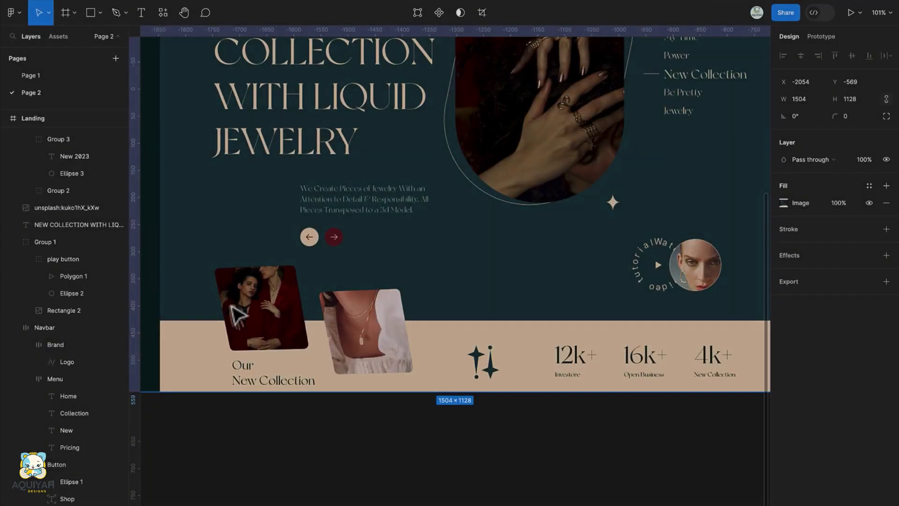
# Draw a rectangle about 154 by 187 across the beige band's upper edge near its left end and set its corner radius to 10
pyautogui.scroll(-3, 237, 314)
pyautogui.scroll(4, 236, 314)
pyautogui.scroll(-2, 238, 314)
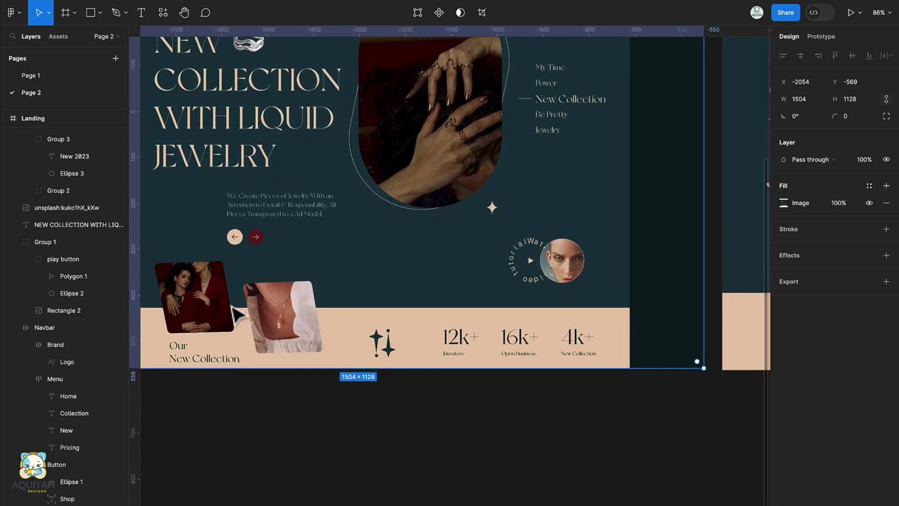
pyautogui.scroll(-2, 237, 315)
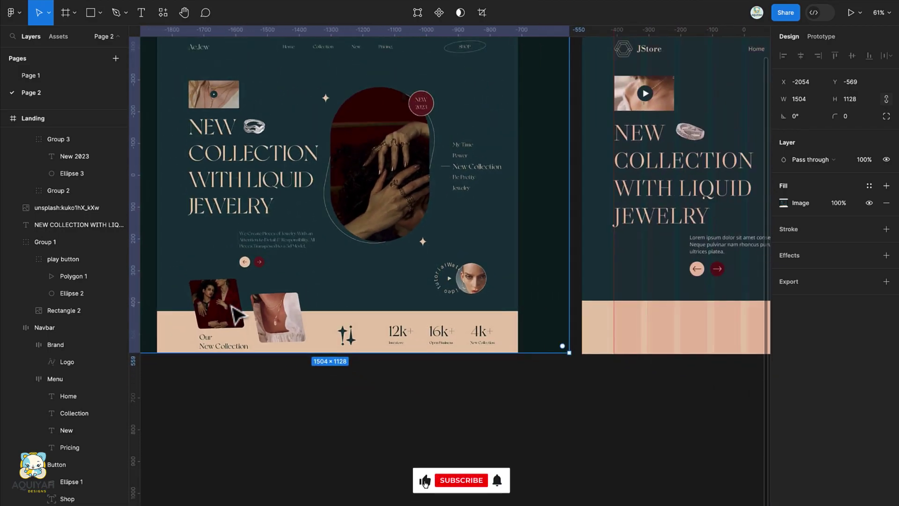
pyautogui.hscroll(5, 281, 323)
pyautogui.hscroll(2, 290, 330)
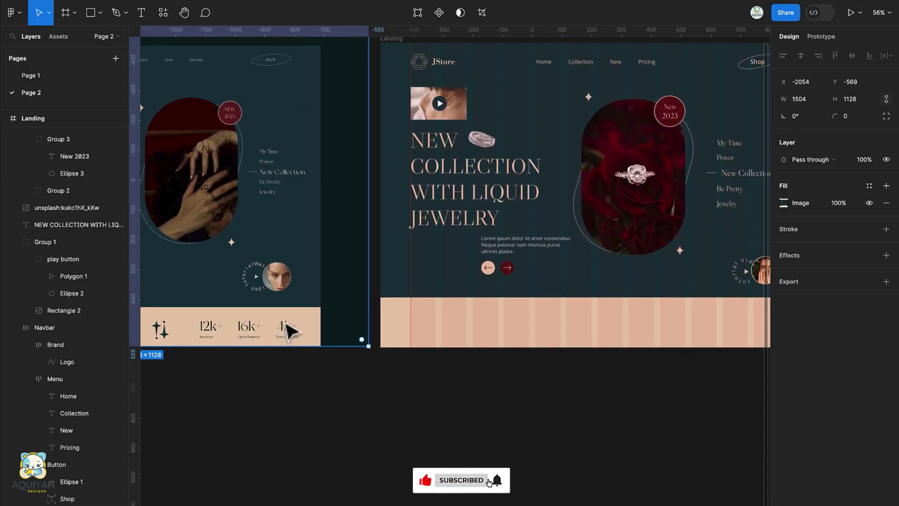
pyautogui.press('r')
pyautogui.moveTo(454, 280); pyautogui.dragTo(500, 336)
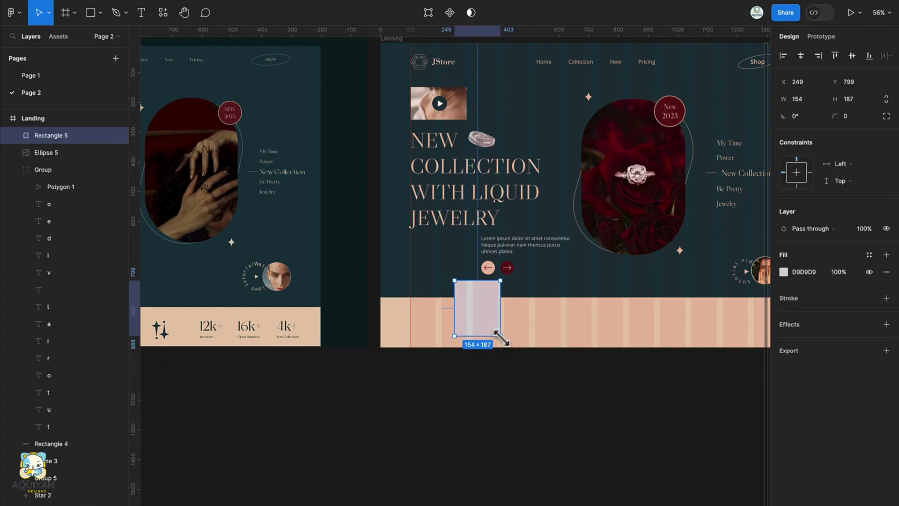
pyautogui.scroll(-3, 501, 340)
pyautogui.hscroll(-2, 510, 349)
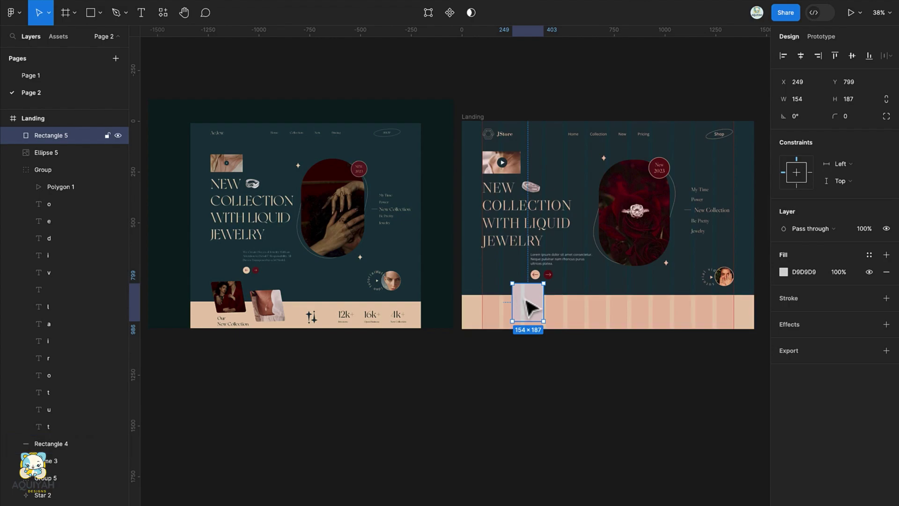
pyautogui.moveTo(525, 304)
pyautogui.mouseDown()
pyautogui.moveTo(513, 309)
pyautogui.moveTo(512, 300)
pyautogui.mouseUp()
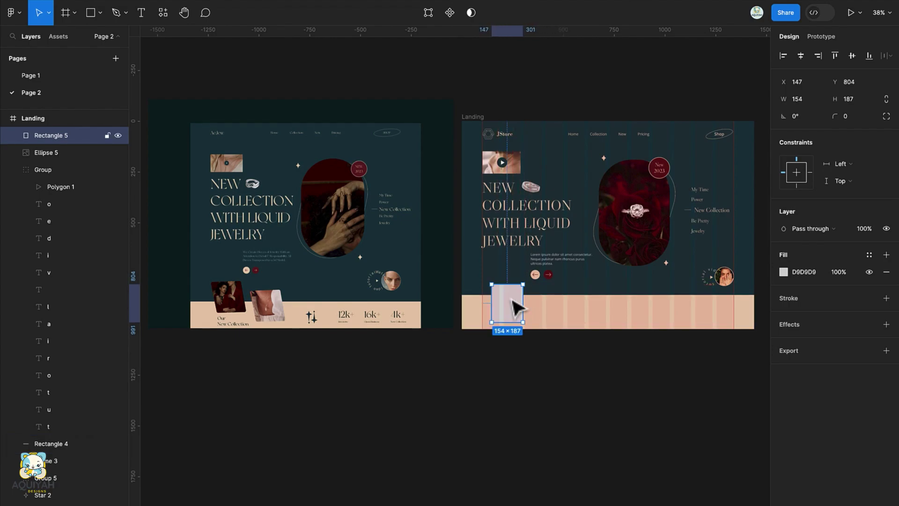
pyautogui.click(867, 117)
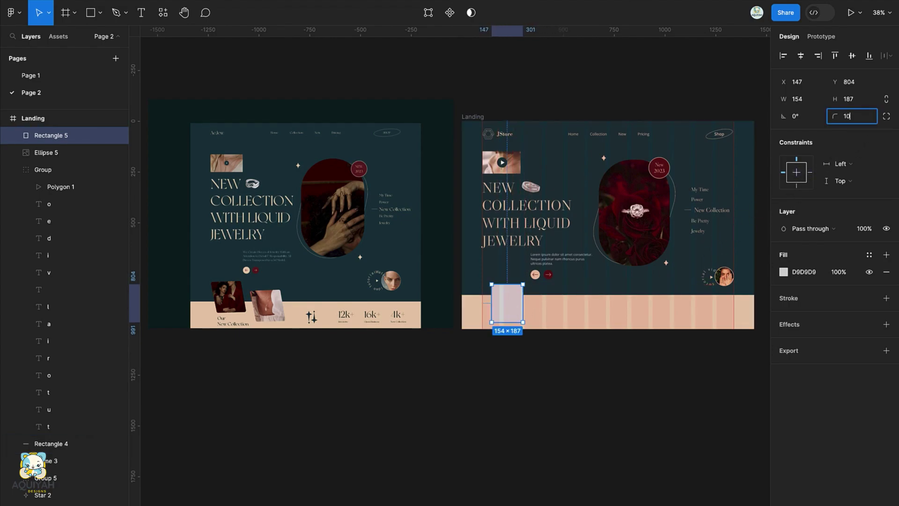
# Reshape the rectangle's corner points into a slanted parallelogram about 199.5 by 171 and place it at X 150, Y 804
pyautogui.scroll(8, 515, 304)
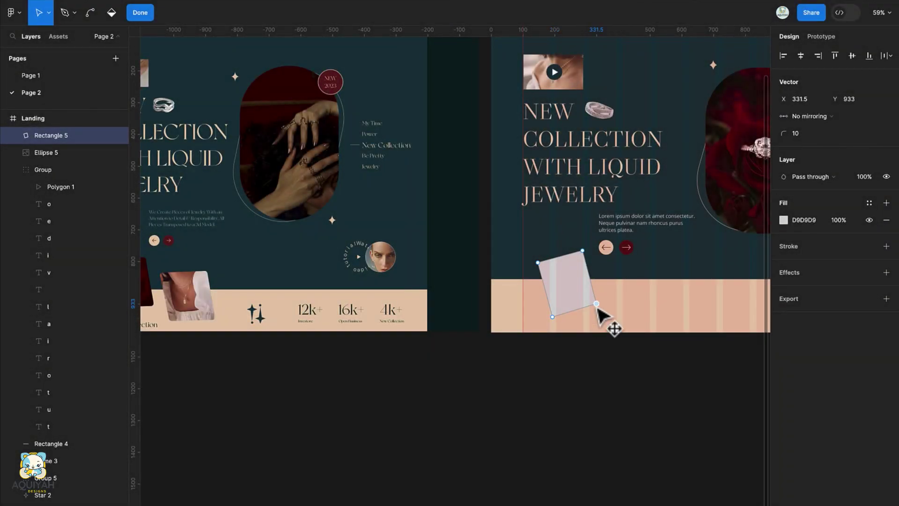
pyautogui.moveTo(597, 307); pyautogui.dragTo(592, 317)
pyautogui.hscroll(-5, 592, 323)
pyautogui.scroll(1, 593, 323)
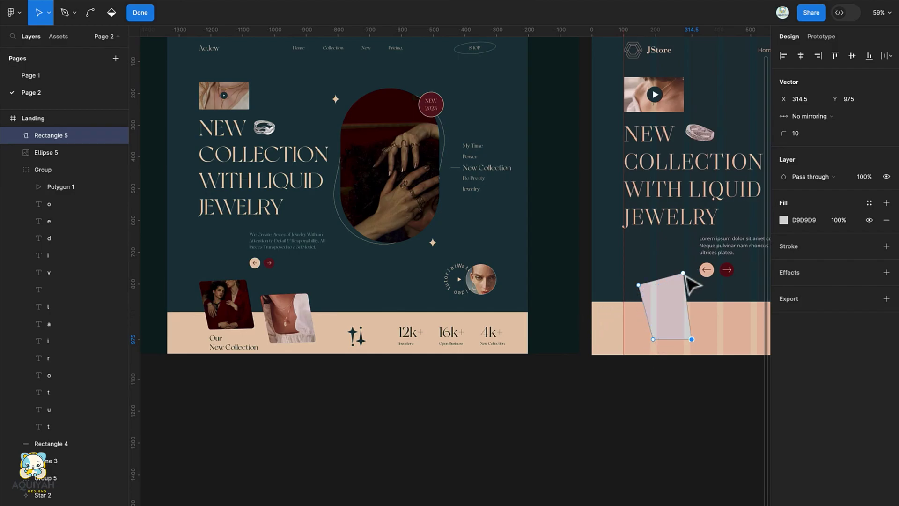
pyautogui.moveTo(683, 272); pyautogui.dragTo(676, 280)
pyautogui.moveTo(691, 338); pyautogui.dragTo(711, 338)
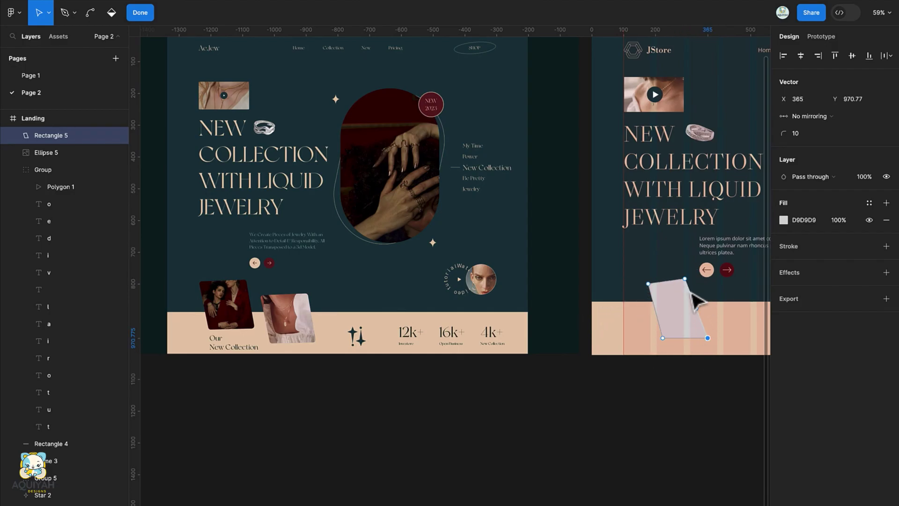
pyautogui.moveTo(675, 280); pyautogui.dragTo(692, 284)
pyautogui.click(711, 338)
pyautogui.press('Escape')
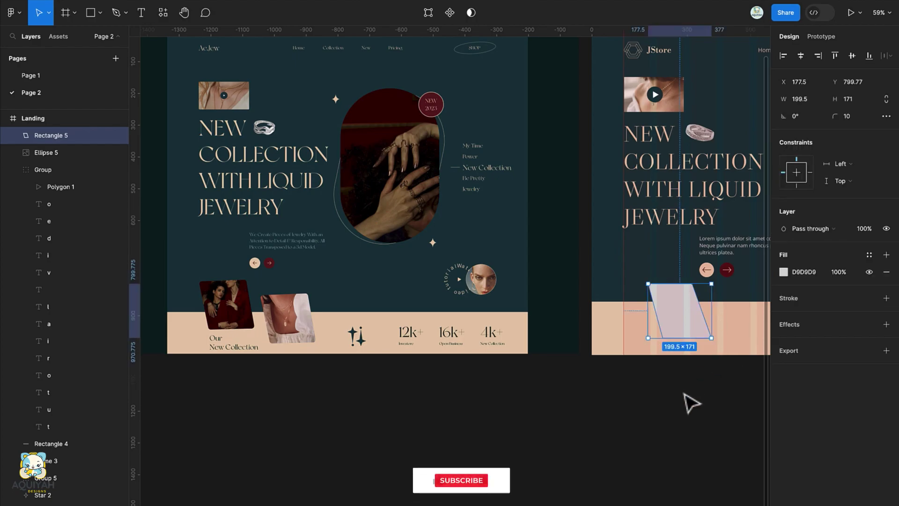
pyautogui.hscroll(3, 684, 401)
pyautogui.scroll(1, 684, 401)
pyautogui.moveTo(626, 345); pyautogui.dragTo(617, 347)
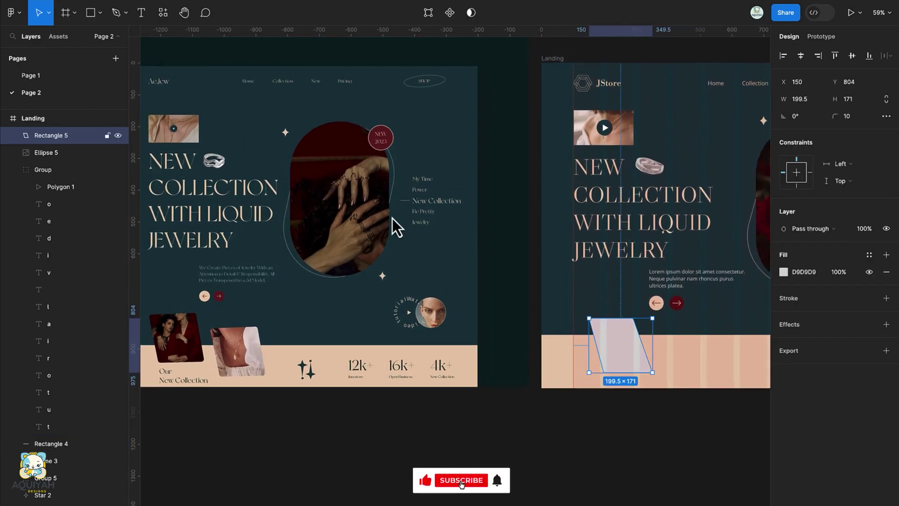
# Search Unsplash for "couple jewelry" and fill the slanted parallelogram with the dark portrait photo of a seated couple
pyautogui.click(167, 23)
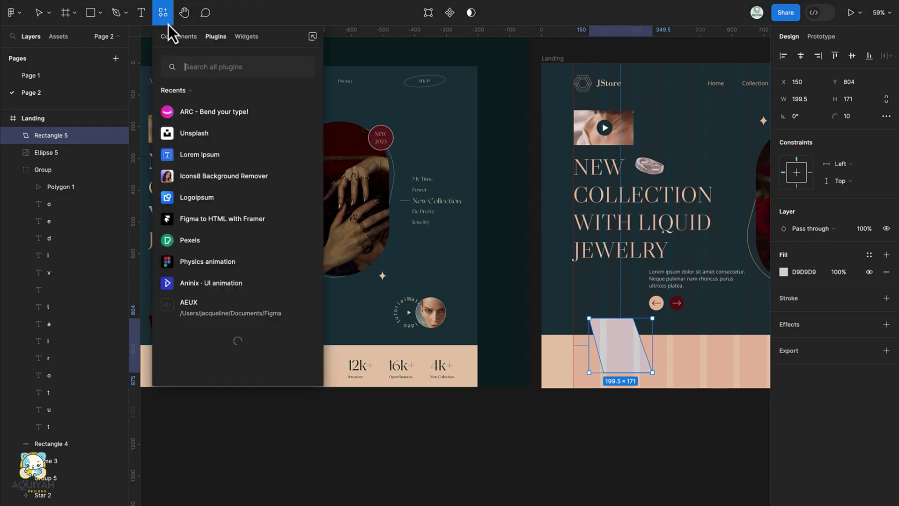
pyautogui.click(303, 134)
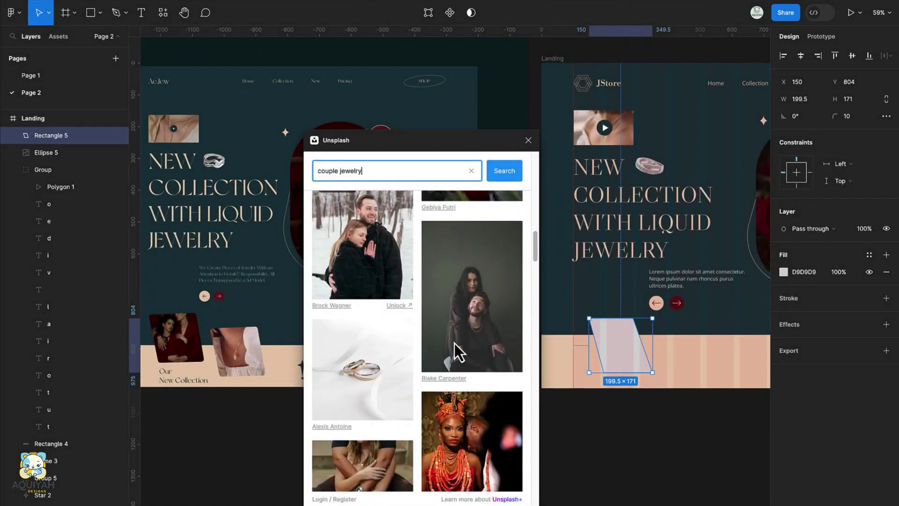
pyautogui.click(454, 343)
pyautogui.click(528, 141)
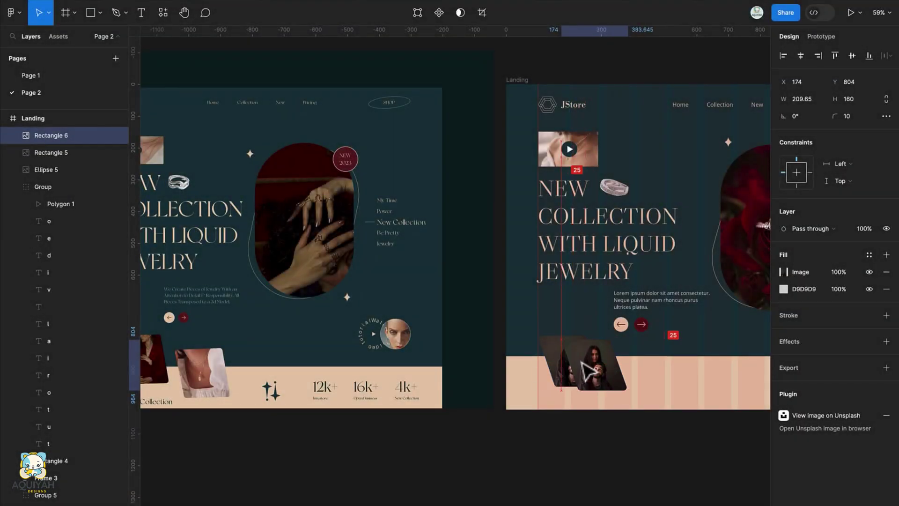
# Place a copy of the slanted couple photo at X 339, Y 827, and select the "Be Pretty" text in the side list
pyautogui.moveTo(609, 375); pyautogui.dragTo(660, 376)
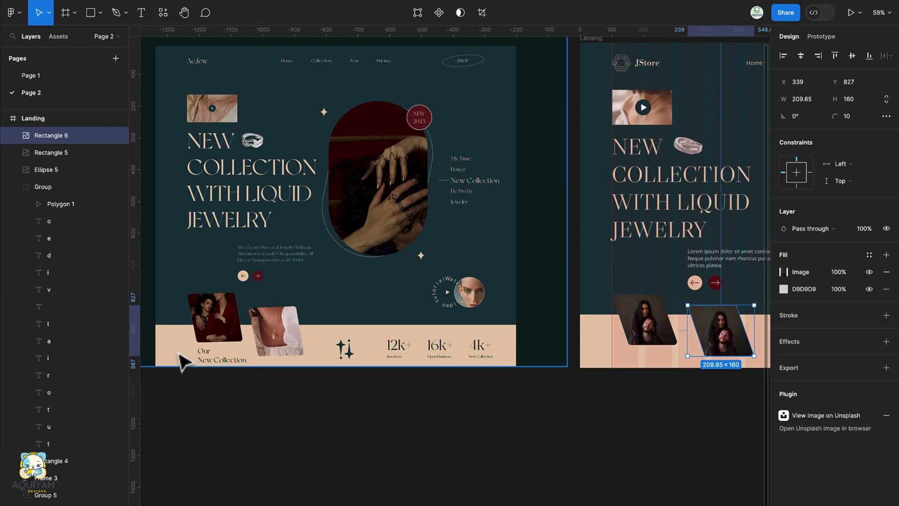
pyautogui.hscroll(5, 337, 368)
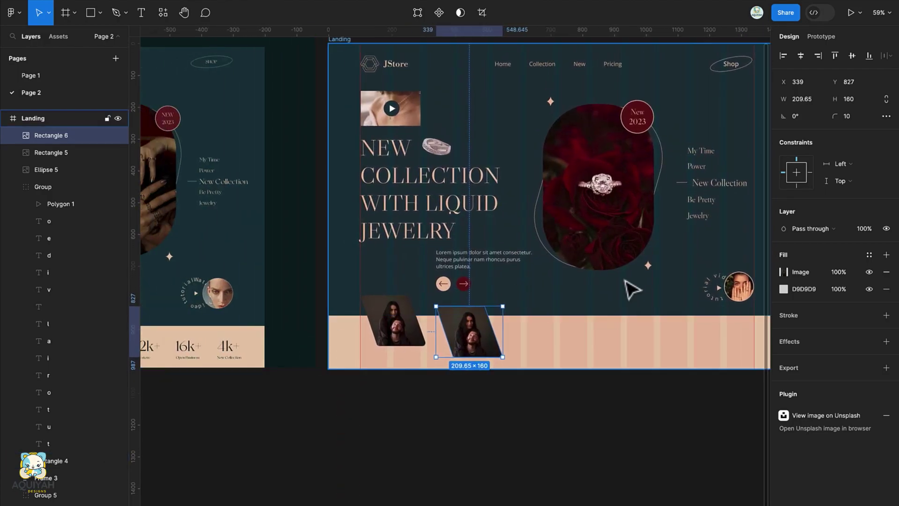
pyautogui.click(707, 216)
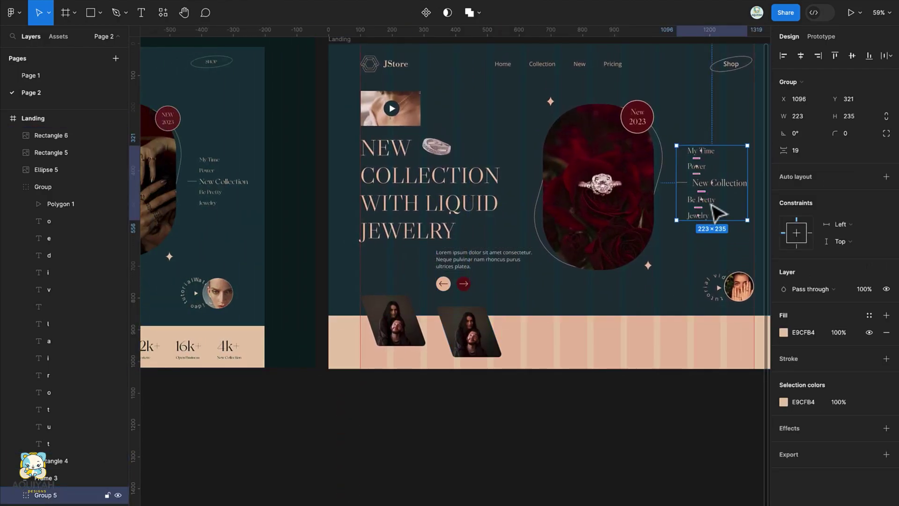
pyautogui.doubleClick(712, 205)
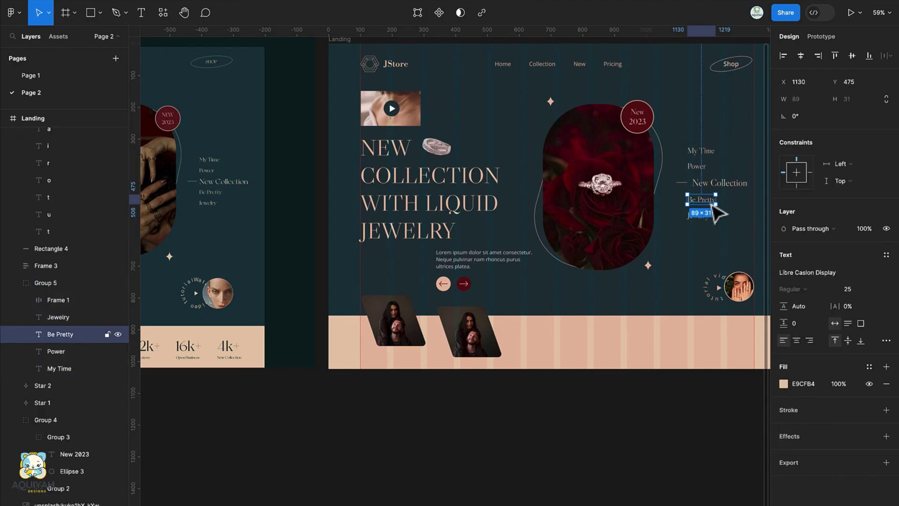
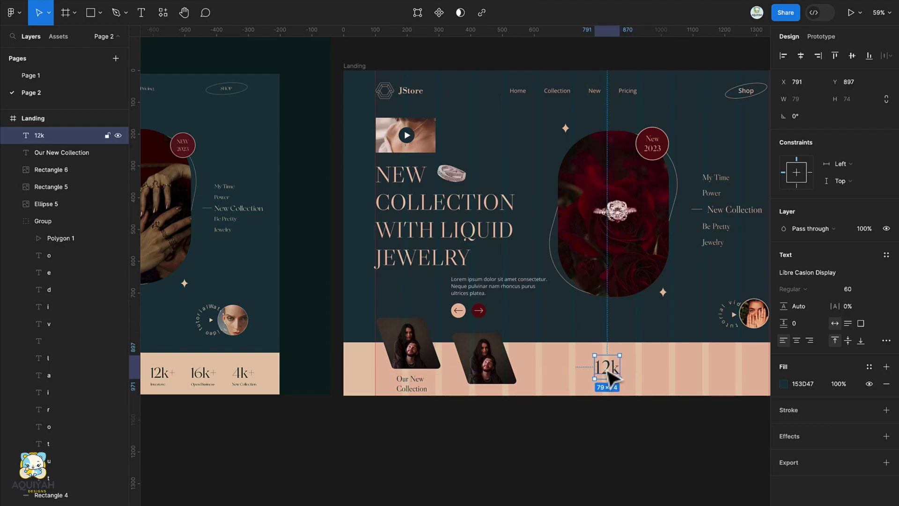
# Duplicate the hero's lorem ipsum paragraph, place the copy on the beige band at X 578, Y 886, and bring it to the front
pyautogui.hotkey('shift', 'Tab')
pyautogui.press('Return')
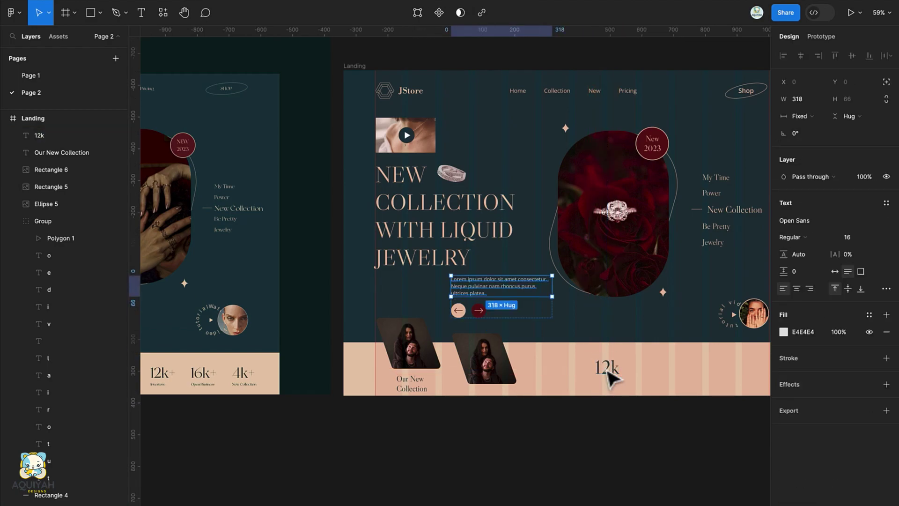
pyautogui.hotkey('ctrl', 'd')
pyautogui.moveTo(491, 322); pyautogui.dragTo(572, 367)
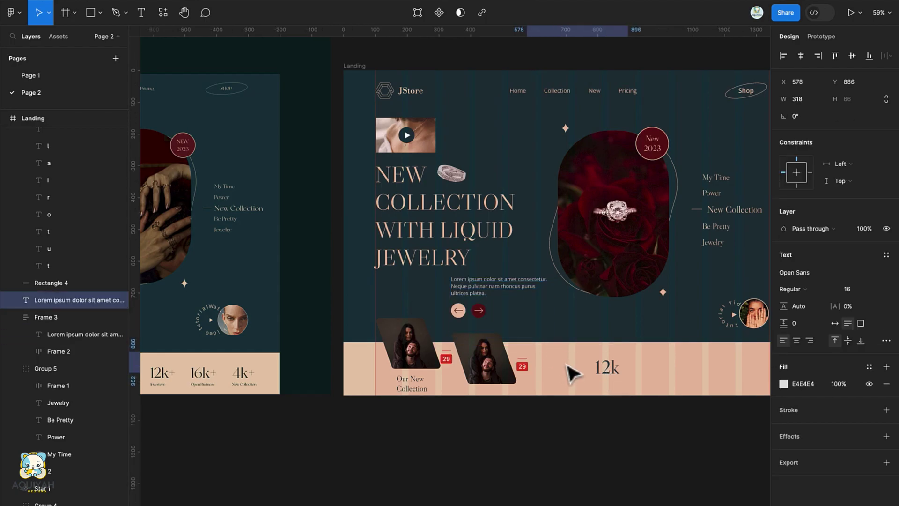
pyautogui.rightClick(565, 364)
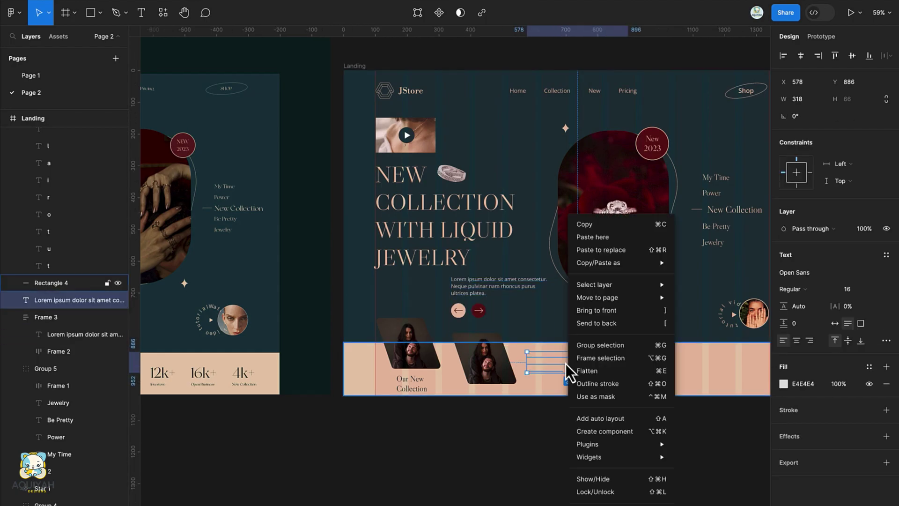
pyautogui.click(608, 310)
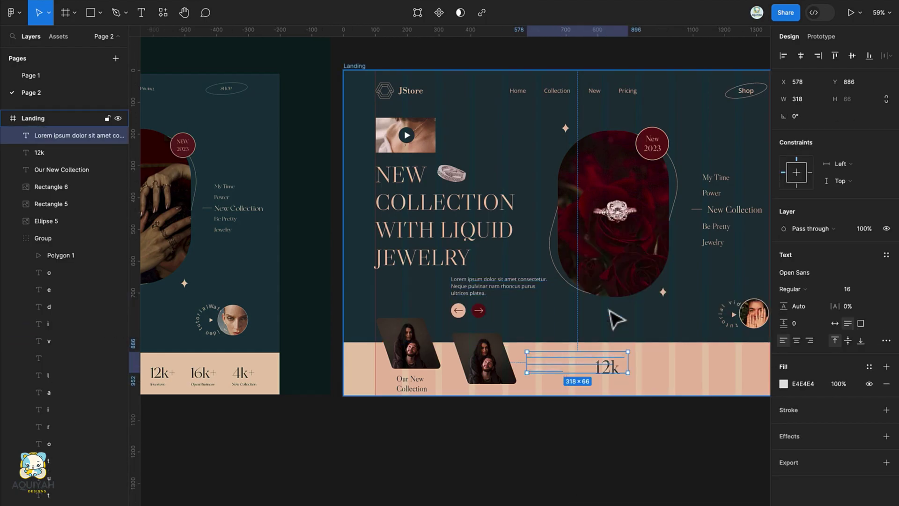
# Set the copied paragraph's color to 153D47 and replace its content with "Investore" in an auto-width text box
pyautogui.click(783, 383)
pyautogui.click(673, 484)
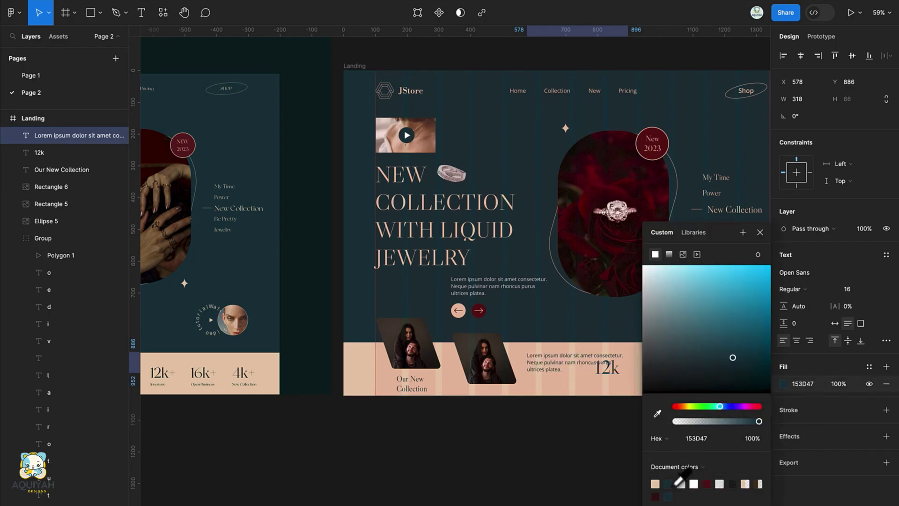
pyautogui.click(760, 232)
pyautogui.press('Return')
pyautogui.press('BackSpace')
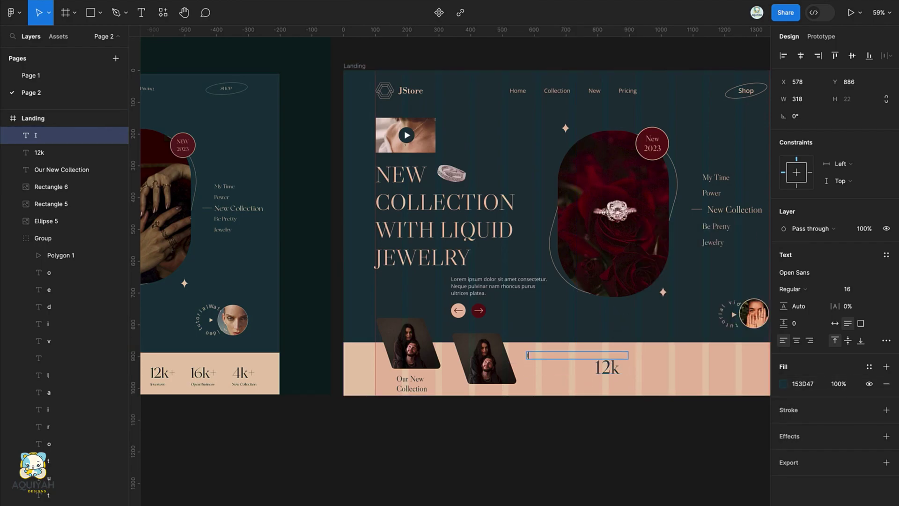
pyautogui.write('Investo')
pyautogui.write('re')
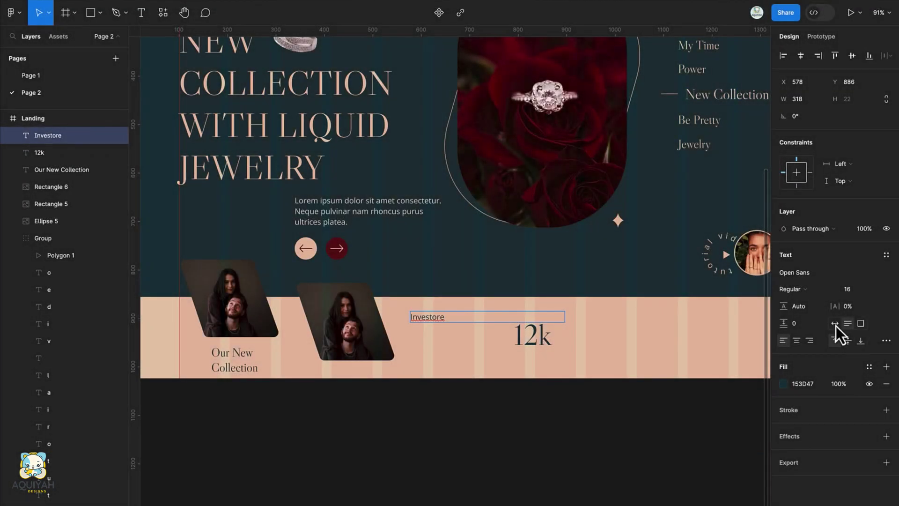
pyautogui.press('Escape')
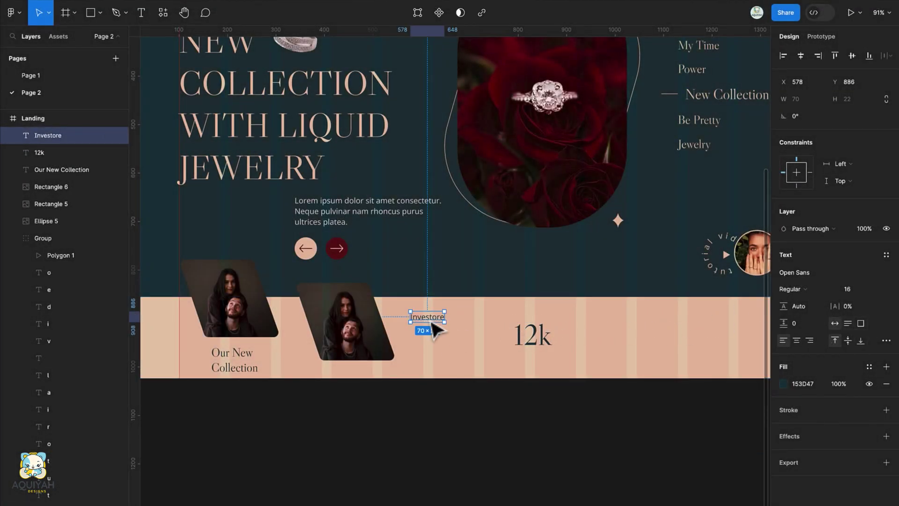
# Center the Investore label under the 12k number at X 796, Y 971, and combine both in a vertical auto layout
pyautogui.moveTo(444, 328); pyautogui.dragTo(541, 369)
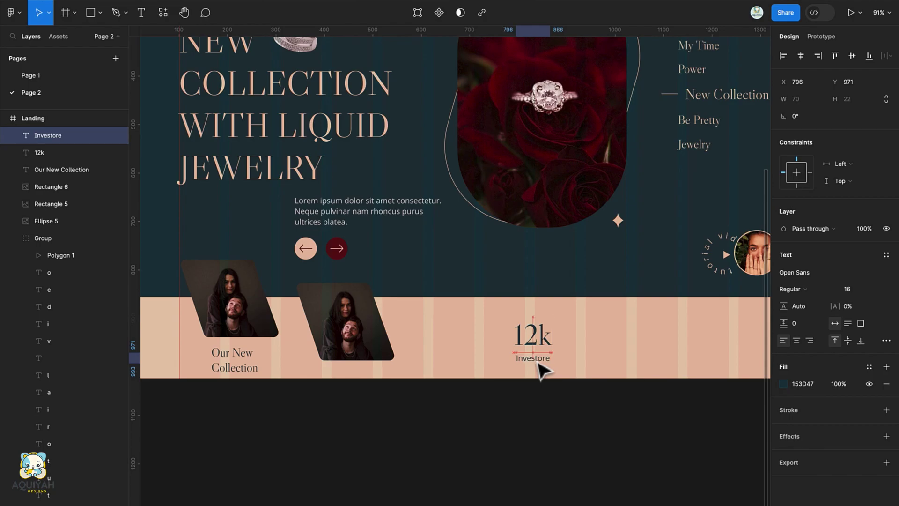
pyautogui.keyDown('shift'); pyautogui.click(533, 334); pyautogui.keyUp('shift')
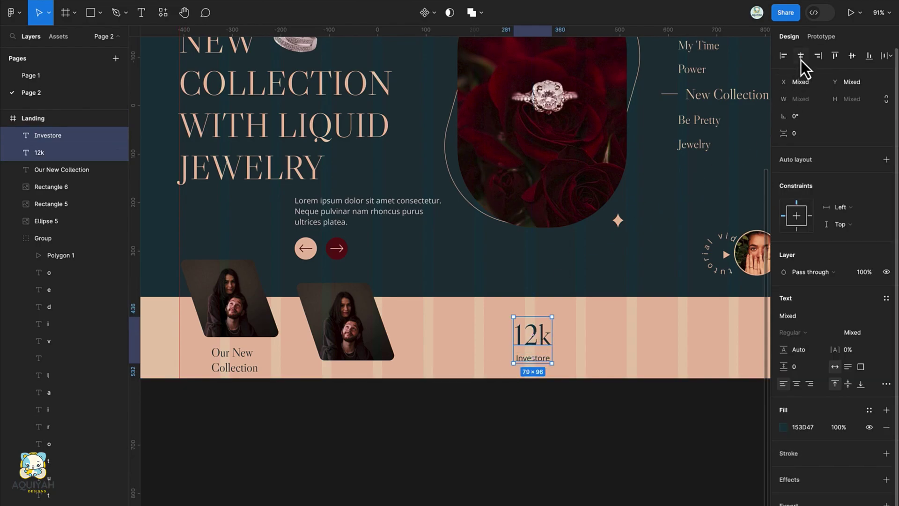
pyautogui.hotkey('shift', 'a')
# Duplicate the 12k Investore block along the beige band and place the copy at X 960, Y 890
pyautogui.scroll(-2, 551, 356)
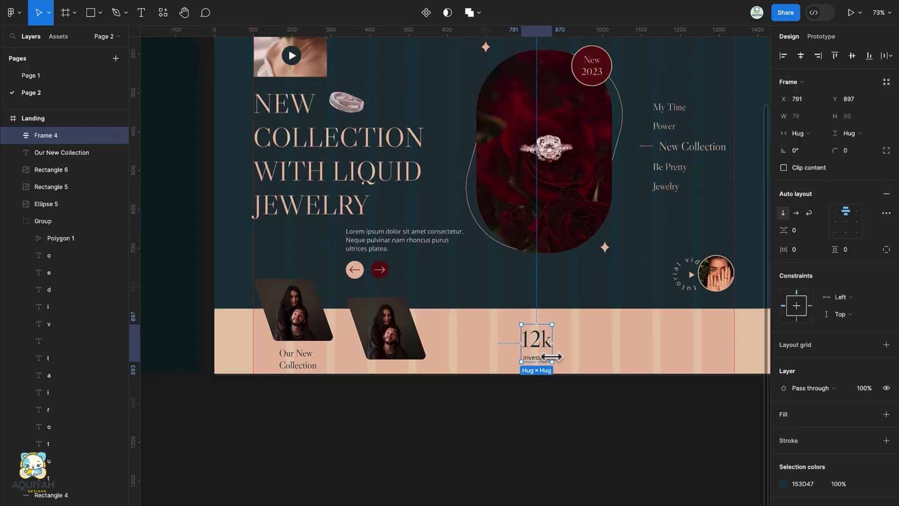
pyautogui.hscroll(-5, 553, 361)
pyautogui.hscroll(3, 556, 365)
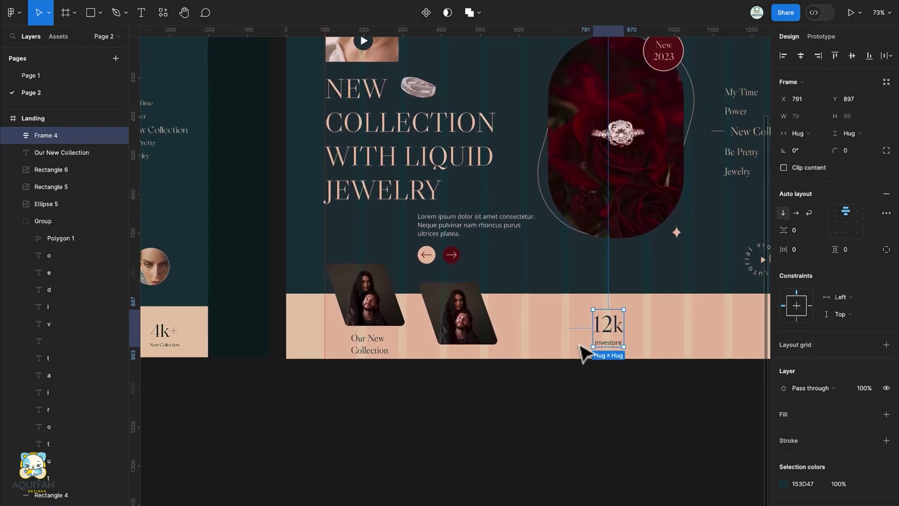
pyautogui.hscroll(1, 591, 339)
pyautogui.moveTo(602, 337); pyautogui.dragTo(673, 337)
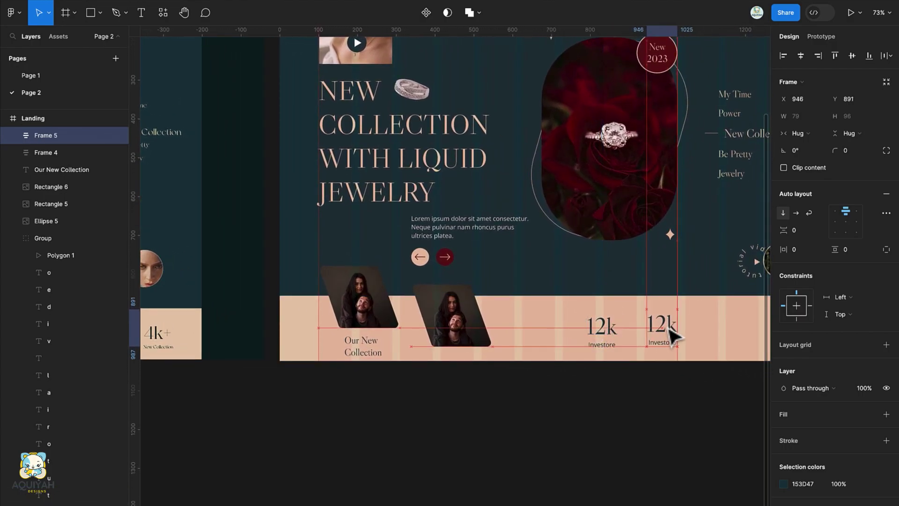
pyautogui.hscroll(-3, 673, 336)
pyautogui.hscroll(-1, 673, 333)
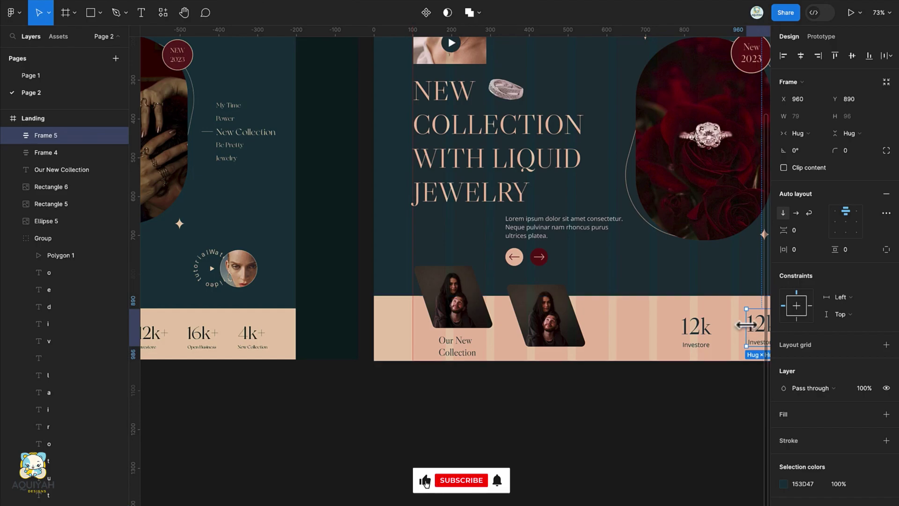
pyautogui.hscroll(3, 681, 335)
pyautogui.scroll(5, 687, 337)
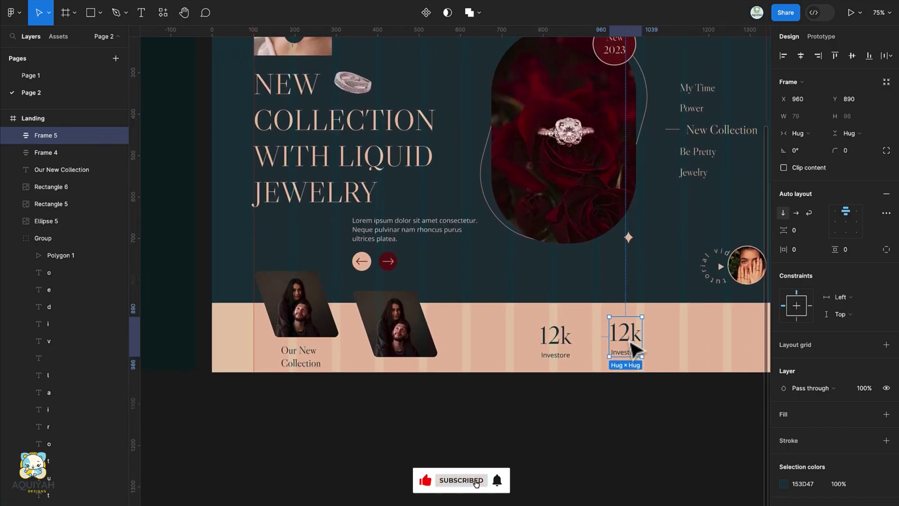
# Change the number in the copied stat block to 16k
pyautogui.doubleClick(689, 342)
pyautogui.doubleClick(629, 333)
pyautogui.click(630, 333)
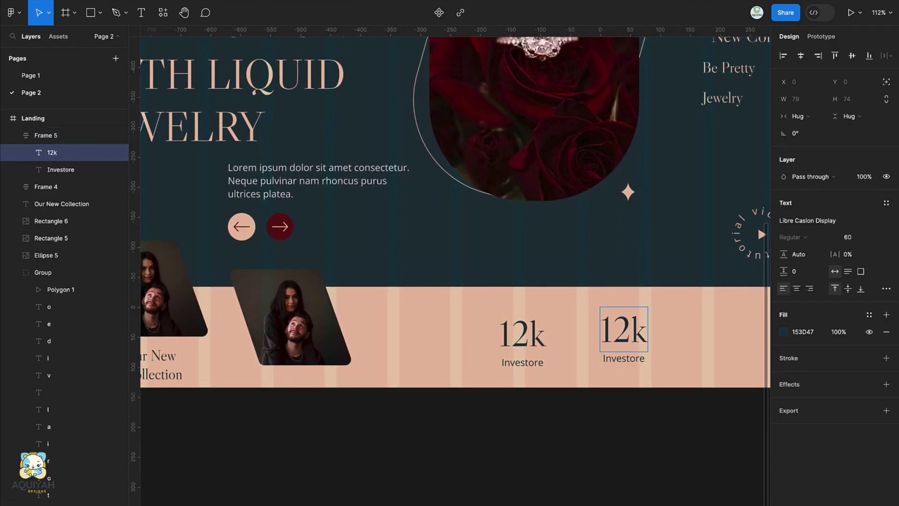
pyautogui.press('BackSpace')
pyautogui.write('6')
pyautogui.press('Escape')
# Place a copy of the 16k stat block farther along the beige band as the third stat
pyautogui.hscroll(3, 662, 472)
pyautogui.click(536, 356)
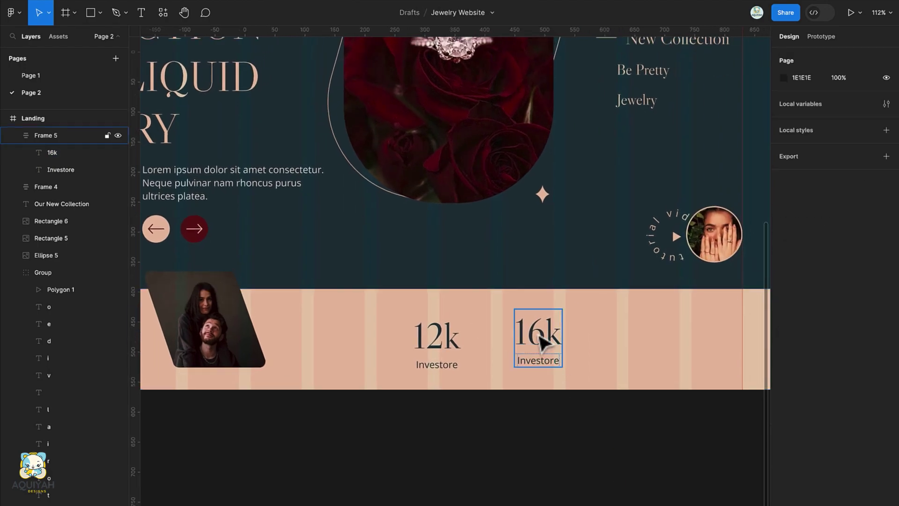
pyautogui.scroll(-5, 542, 347)
pyautogui.moveTo(541, 350); pyautogui.dragTo(691, 341)
pyautogui.scroll(6, 543, 344)
pyautogui.scroll(-3, 700, 345)
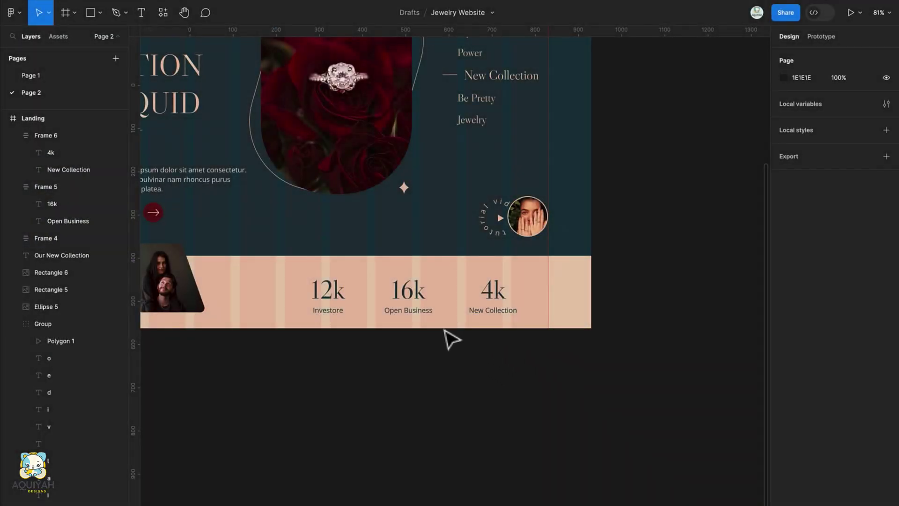
# Combine the 12k, 16k and 4k stat blocks into one horizontal auto layout
pyautogui.click(410, 313)
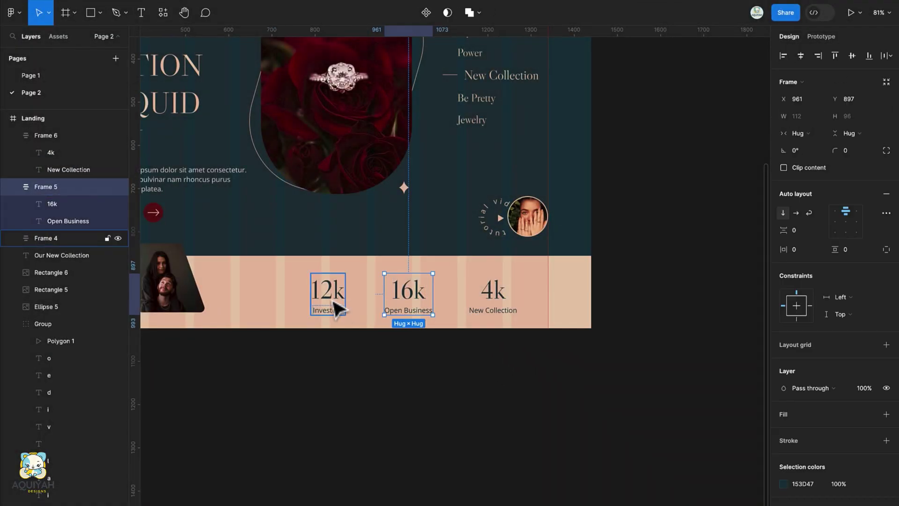
pyautogui.keyDown('shift'); pyautogui.click(337, 305); pyautogui.keyUp('shift')
pyautogui.keyDown('shift'); pyautogui.click(508, 296); pyautogui.keyUp('shift')
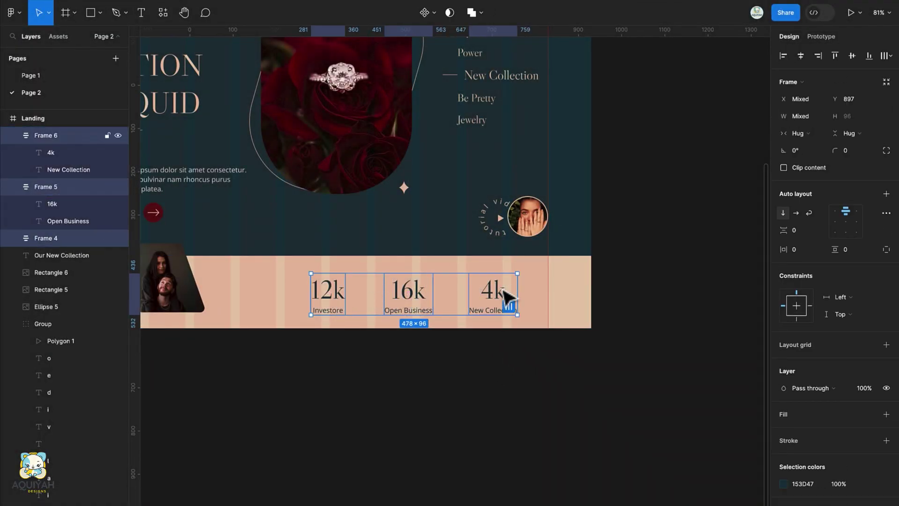
pyautogui.hotkey('shift', 'a')
pyautogui.scroll(-8, 418, 306)
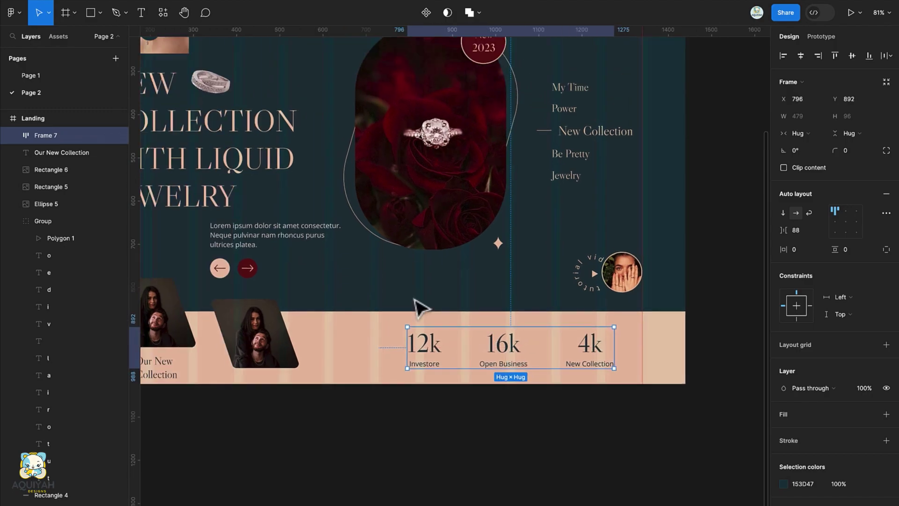
# Search Unsplash for "necklace" and replace the second slanted photo with the close-up of layered necklaces on a brown top
pyautogui.hscroll(-5, 417, 302)
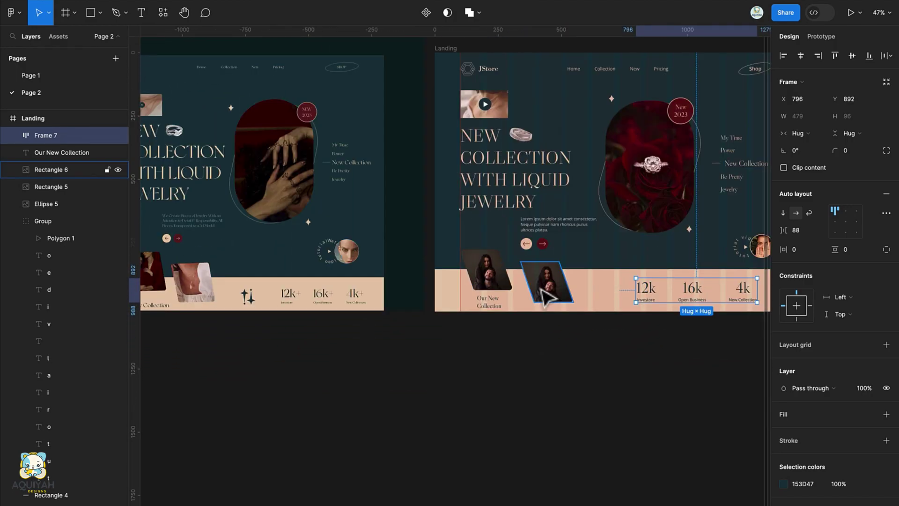
pyautogui.click(51, 170)
pyautogui.click(163, 12)
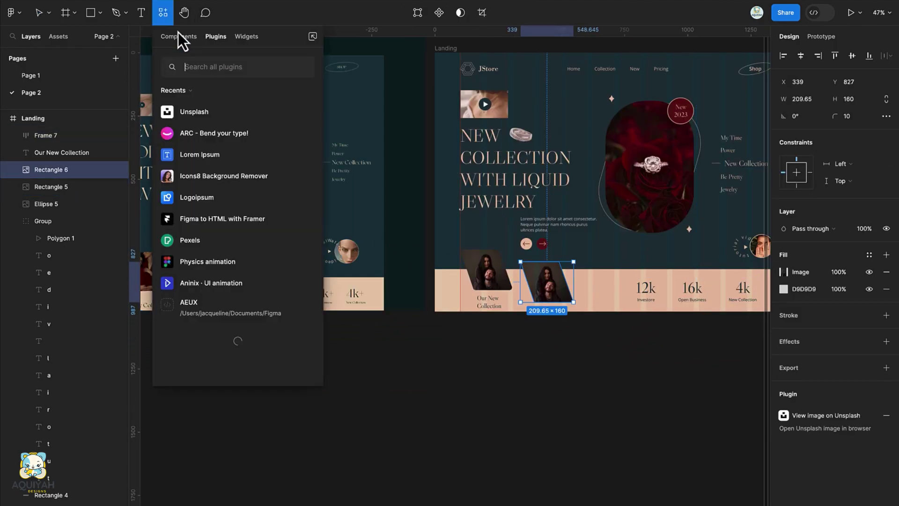
pyautogui.click(305, 113)
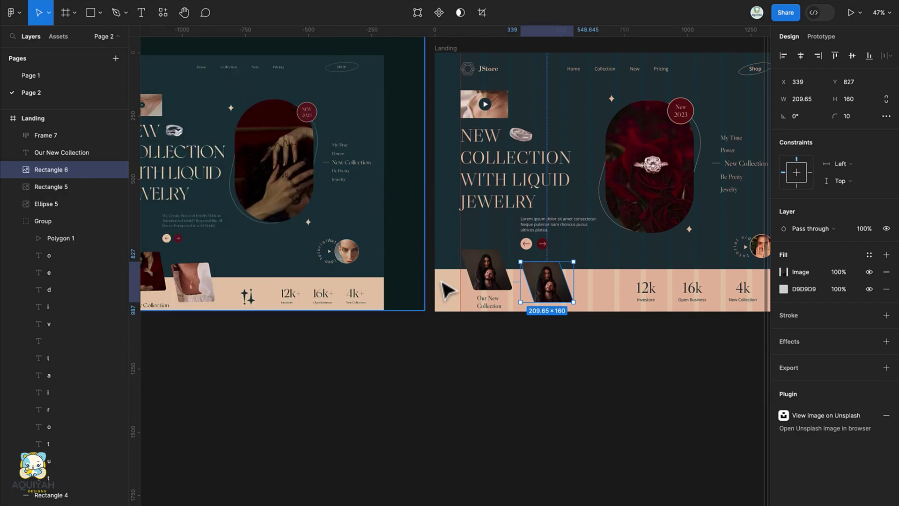
pyautogui.scroll(-2, 477, 363)
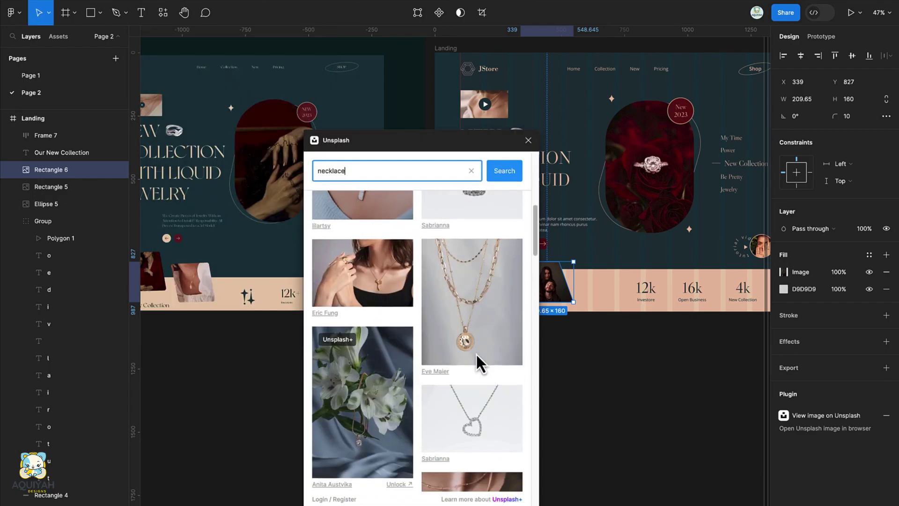
pyautogui.scroll(-4, 479, 363)
pyautogui.click(474, 358)
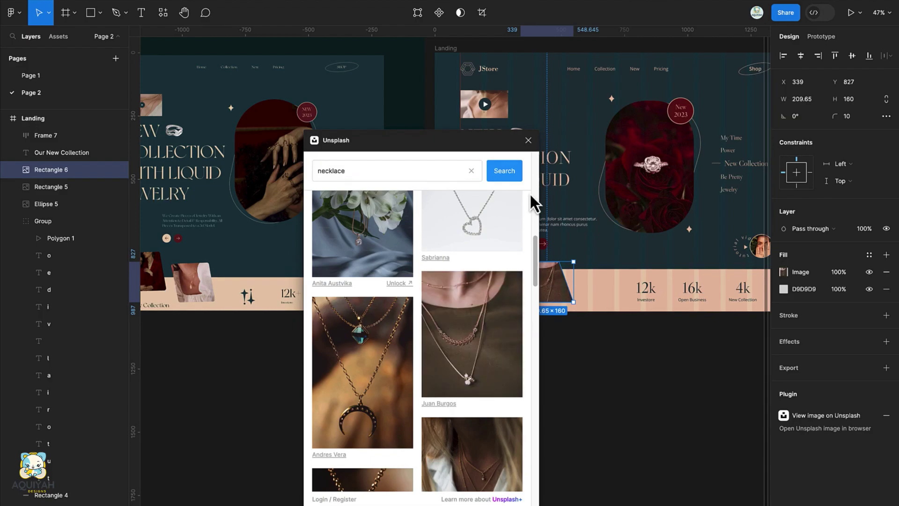
pyautogui.click(528, 140)
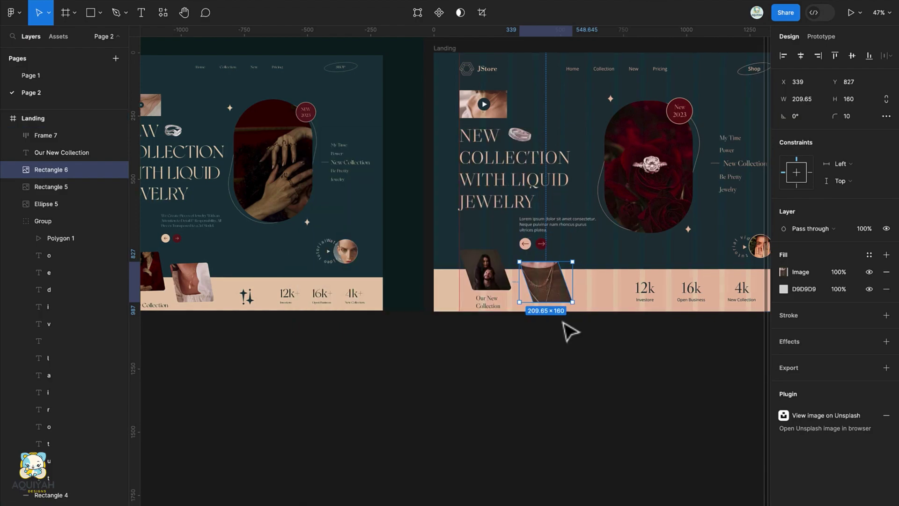
# Remove the D9D9D9 fill behind the necklace photo, then set its image to Crop and shift the picture slightly lower in the slanted shape
pyautogui.hscroll(5, 495, 298)
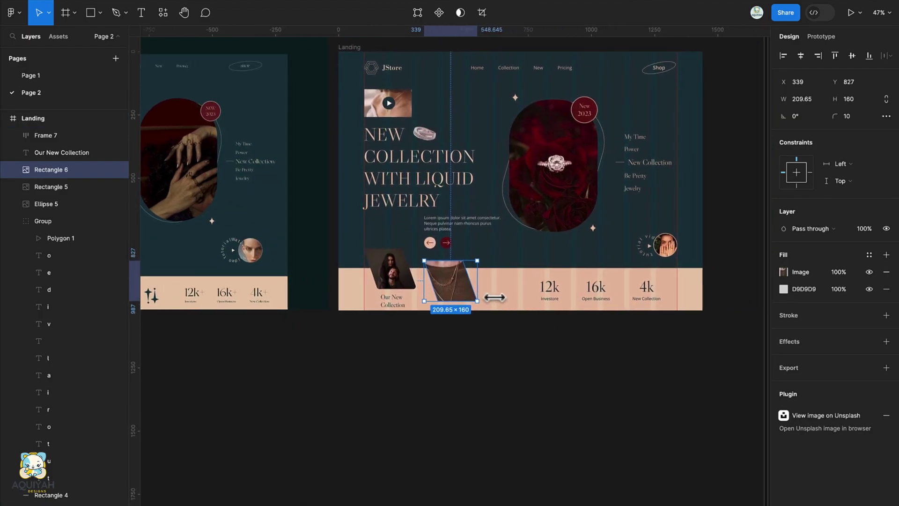
pyautogui.click(886, 288)
pyautogui.click(791, 273)
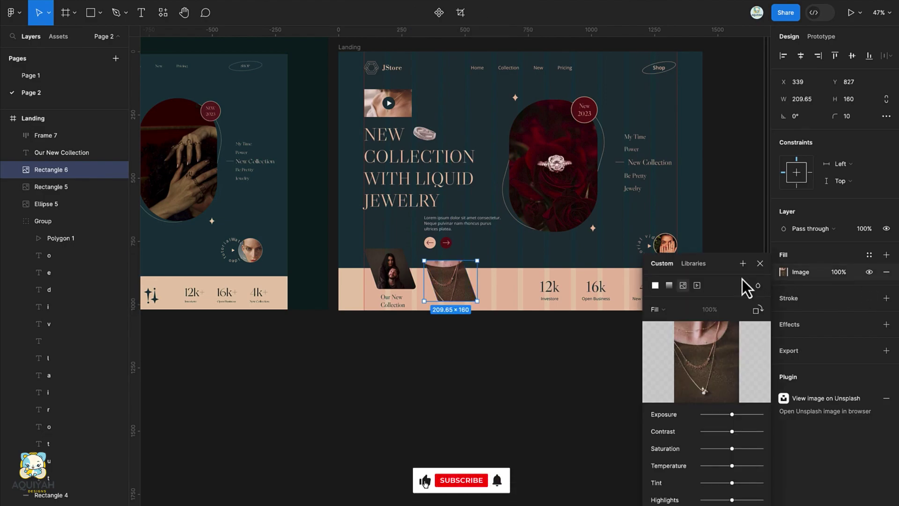
pyautogui.click(658, 310)
pyautogui.click(668, 341)
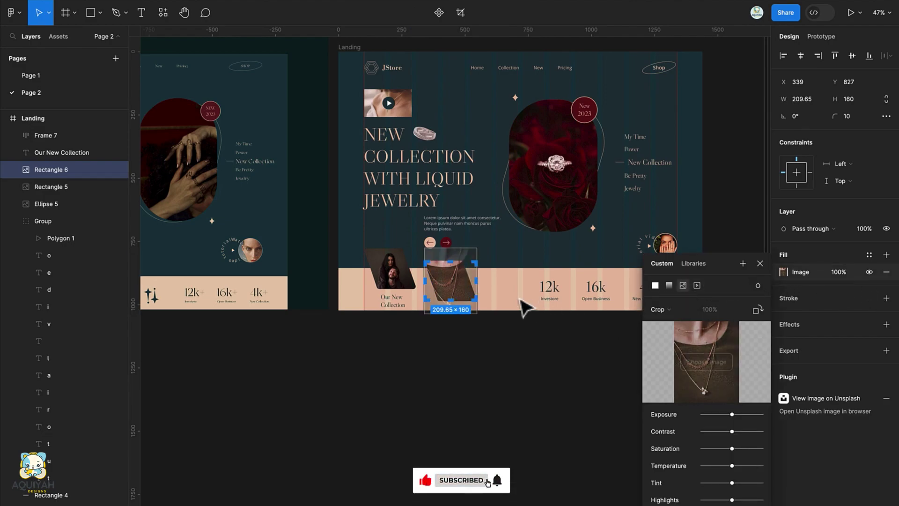
pyautogui.moveTo(444, 279); pyautogui.dragTo(447, 287)
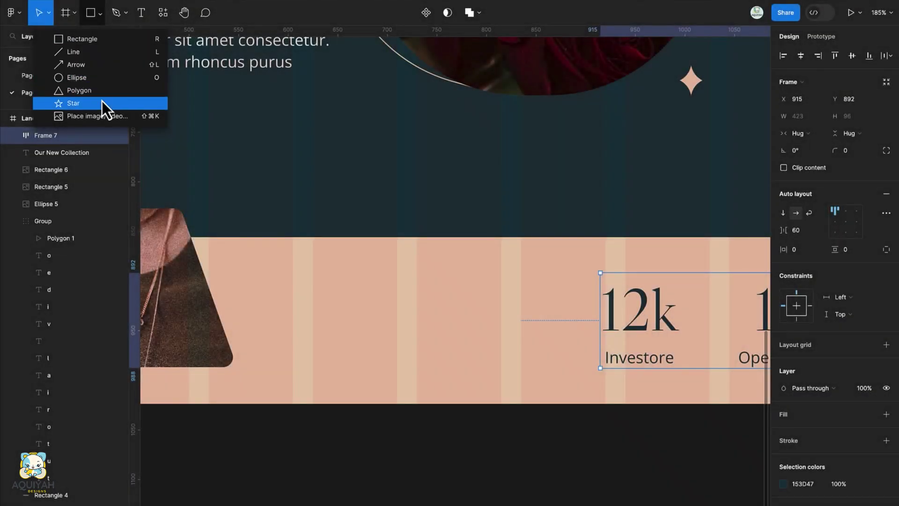
# Draw a 72 × 72 star on the beige band beside the 12k stat and give it 4 points
pyautogui.click(102, 103)
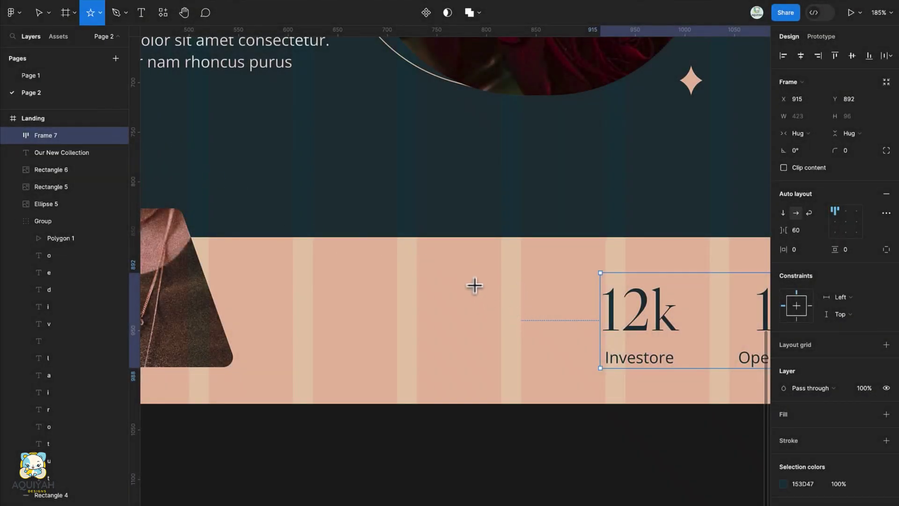
pyautogui.moveTo(474, 285); pyautogui.dragTo(523, 353)
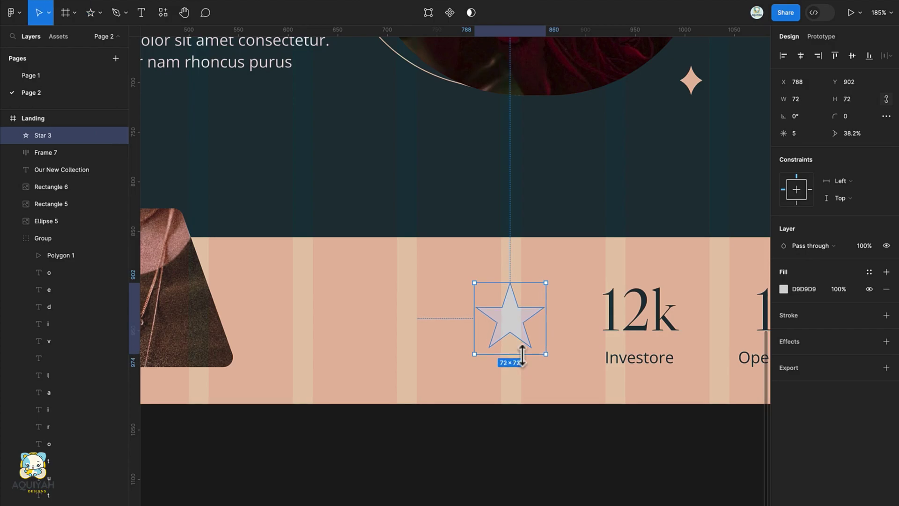
pyautogui.click(805, 140)
pyautogui.write('4')
pyautogui.press('Return')
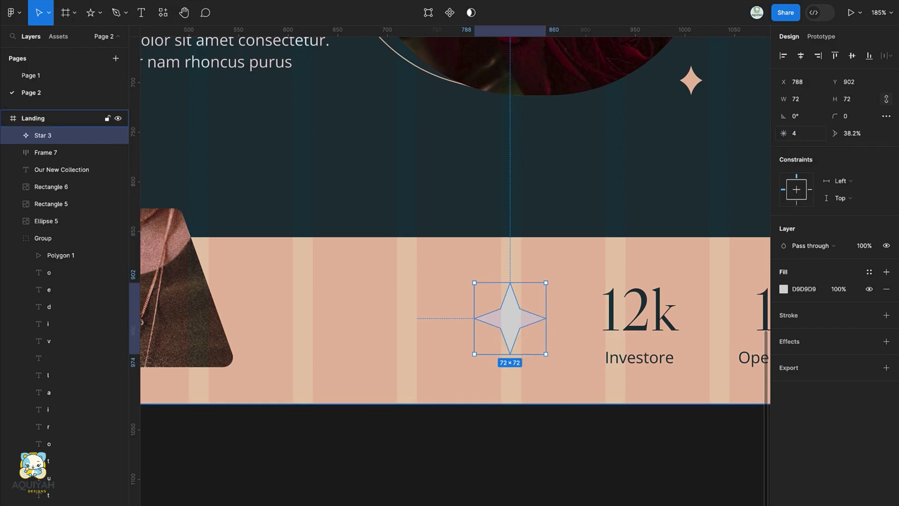
# Stretch the star's lower tip downward for a total height of 108 and fill the star with 153D47
pyautogui.doubleClick(546, 349)
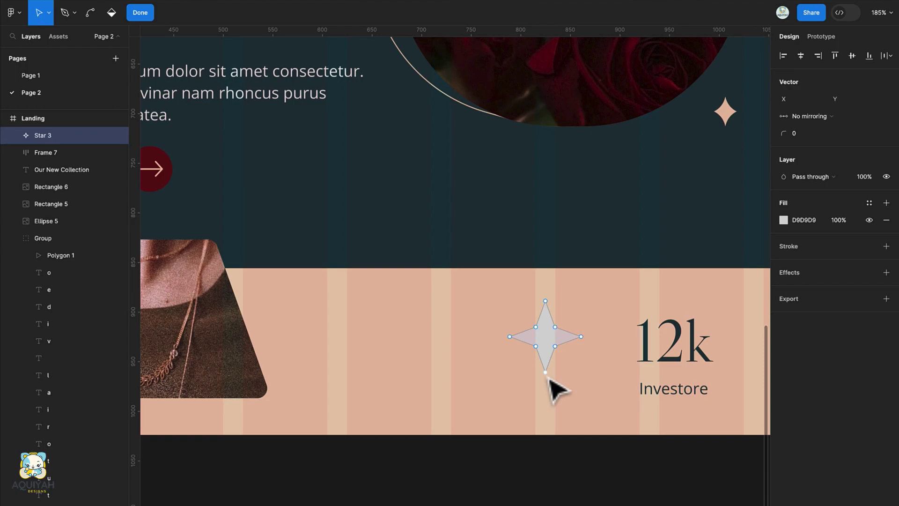
pyautogui.moveTo(548, 378); pyautogui.dragTo(551, 411)
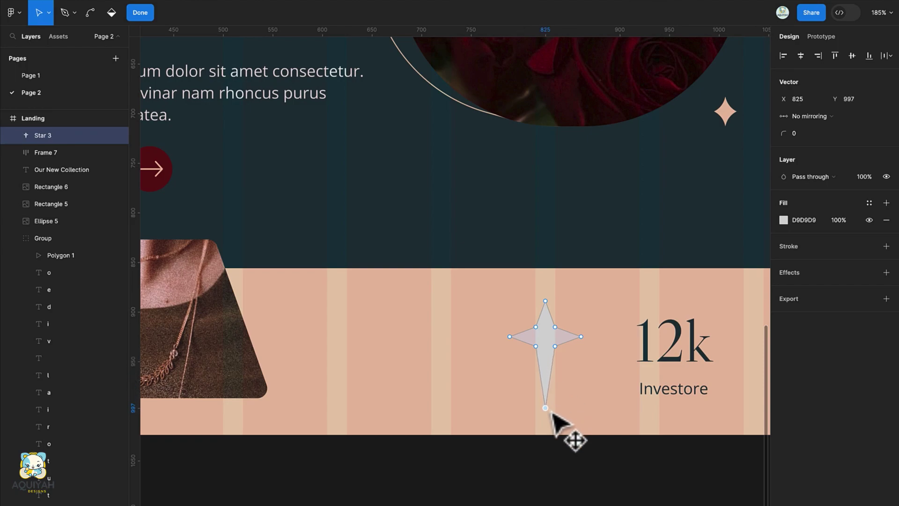
pyautogui.press('Escape')
pyautogui.scroll(-2, 551, 412)
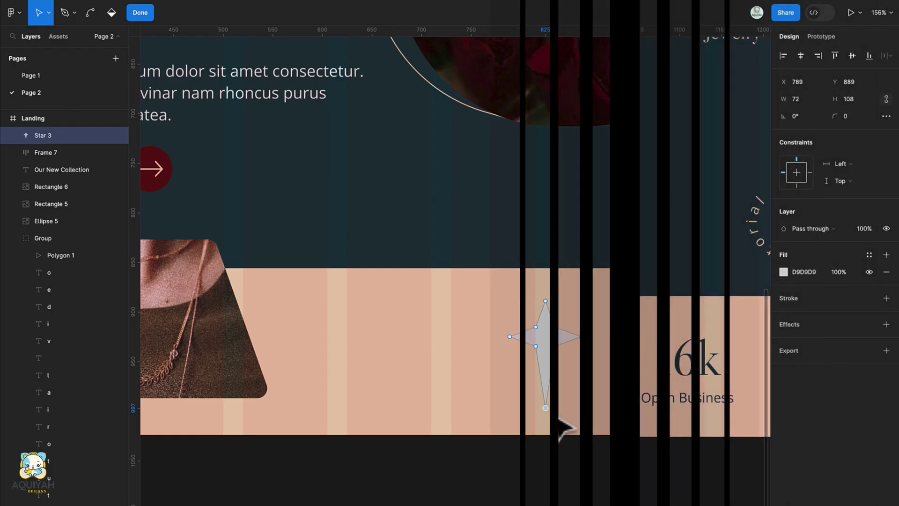
pyautogui.click(783, 271)
pyautogui.click(669, 484)
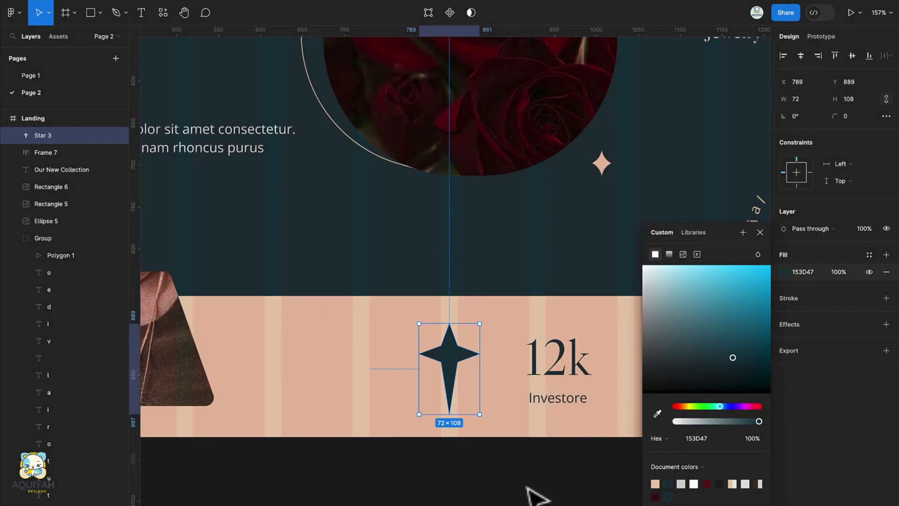
# Shorten the star and draw an 11 × 11 circle filled with 153D47 just beneath its lower tip
pyautogui.moveTo(450, 415); pyautogui.dragTo(453, 406)
pyautogui.press('o')
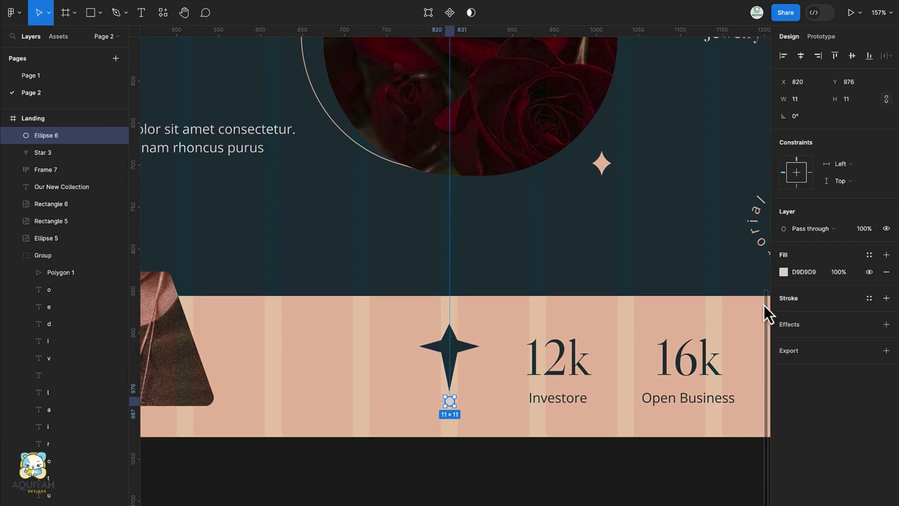
pyautogui.click(782, 276)
pyautogui.click(668, 483)
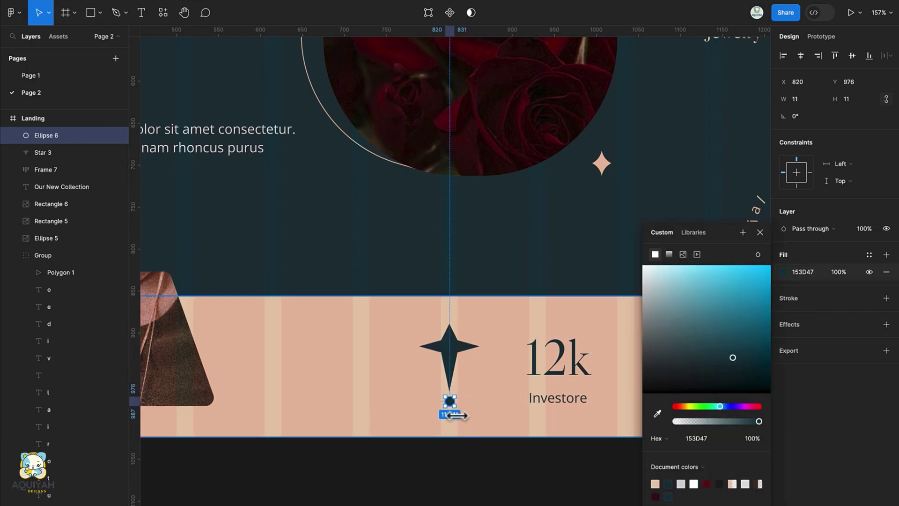
# Combine the star and dot into one auto layout scaled to 62 wide, and place a copy between it and the 12k stat
pyautogui.keyDown('shift'); pyautogui.click(449, 349); pyautogui.keyUp('shift')
pyautogui.hotkey('shift', 'a')
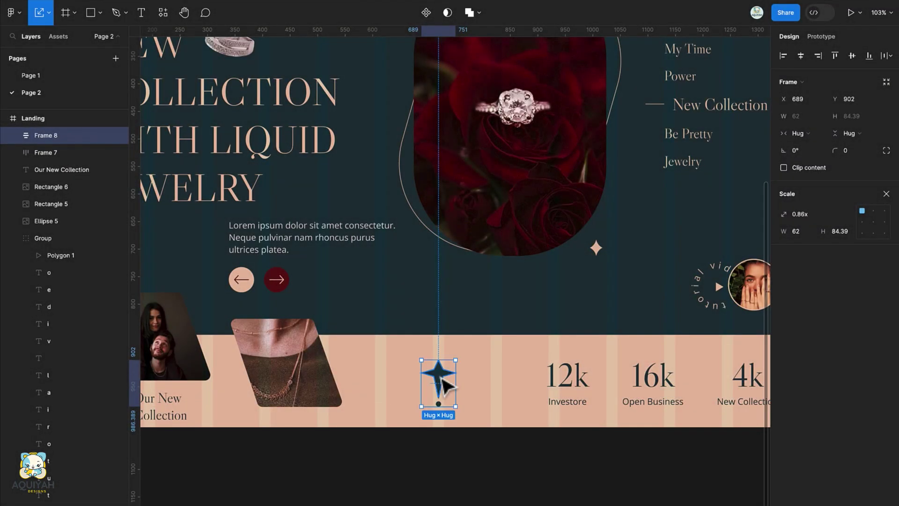
pyautogui.moveTo(442, 385); pyautogui.dragTo(485, 384)
pyautogui.rightClick(484, 385)
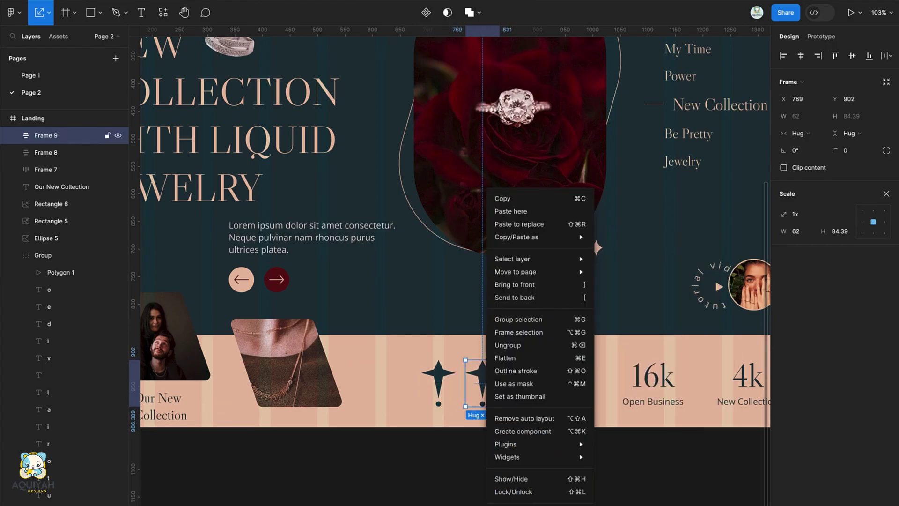
pyautogui.press('Escape')
pyautogui.hscroll(-3, 492, 451)
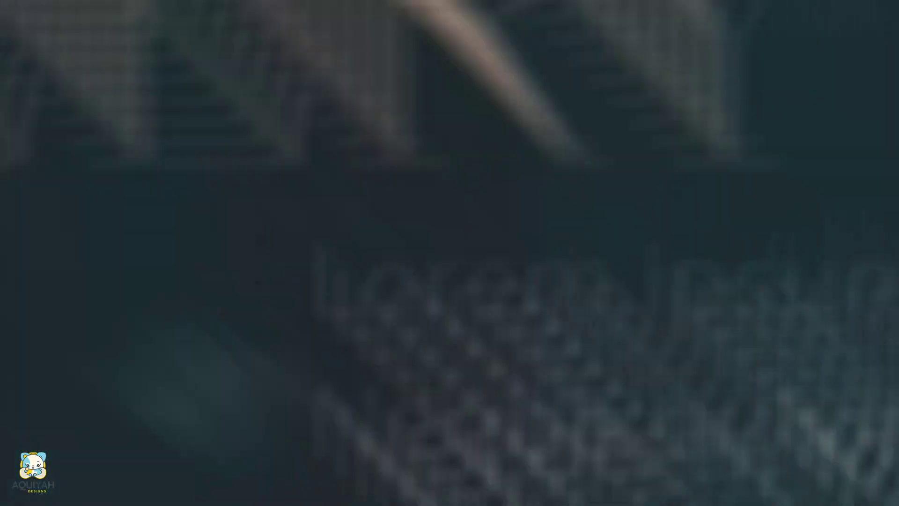